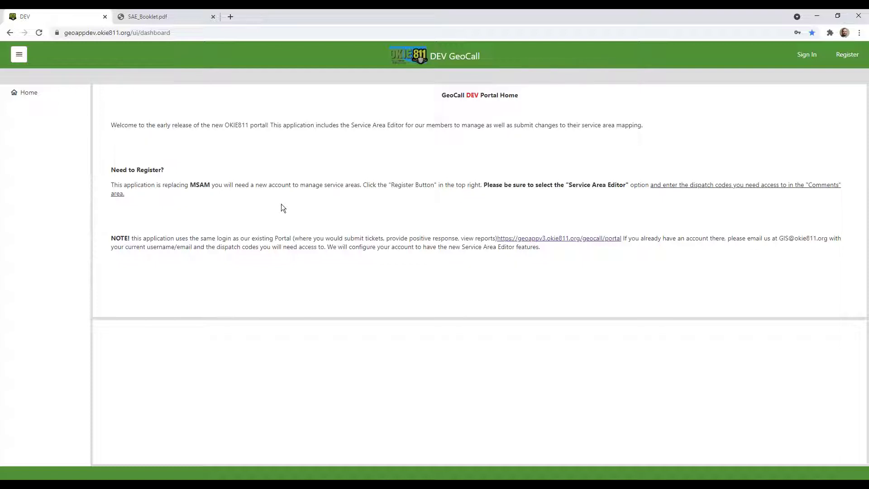
# Open the account sign-up form and tick the Service Area Editor feature
pyautogui.click(847, 55)
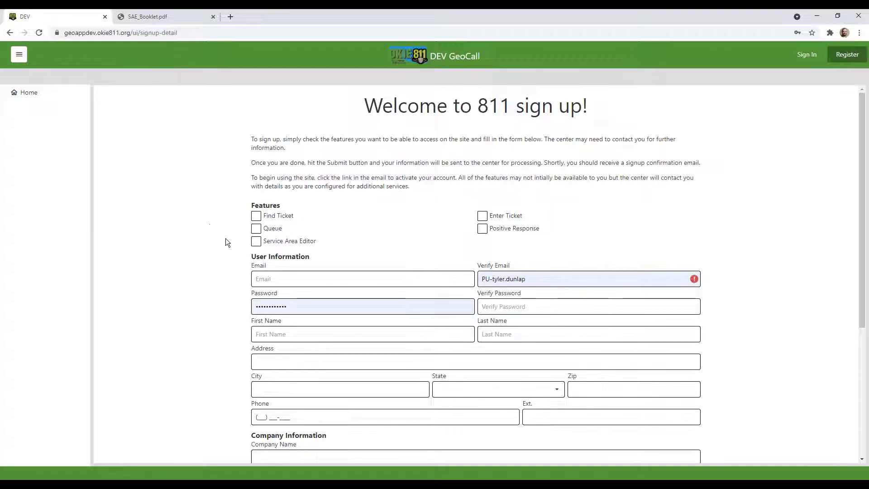
pyautogui.scroll(-1, 244, 236)
pyautogui.click(256, 196)
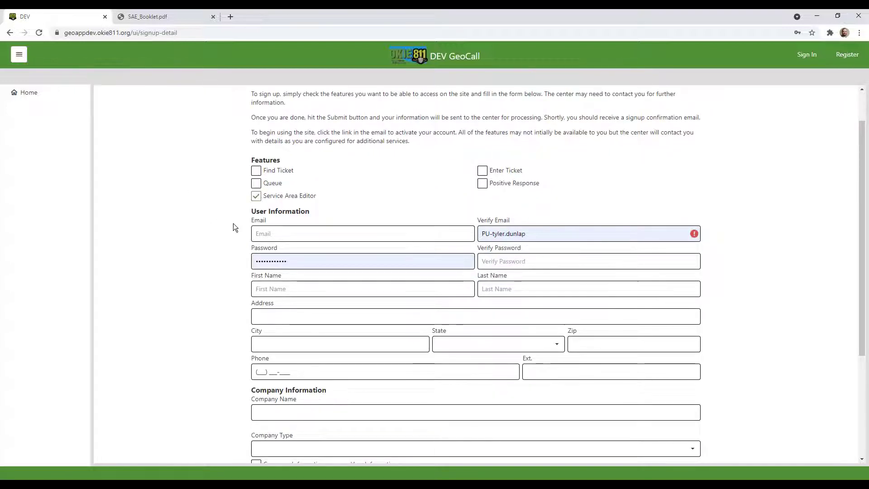
pyautogui.scroll(-4, 233, 224)
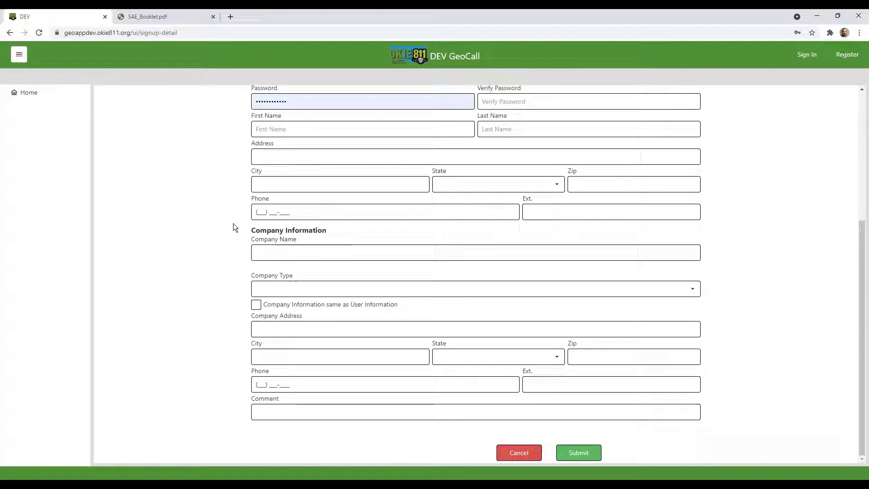
# Enter the dispatch code S0081 in the Comment field, then return to the form's top
pyautogui.click(284, 412)
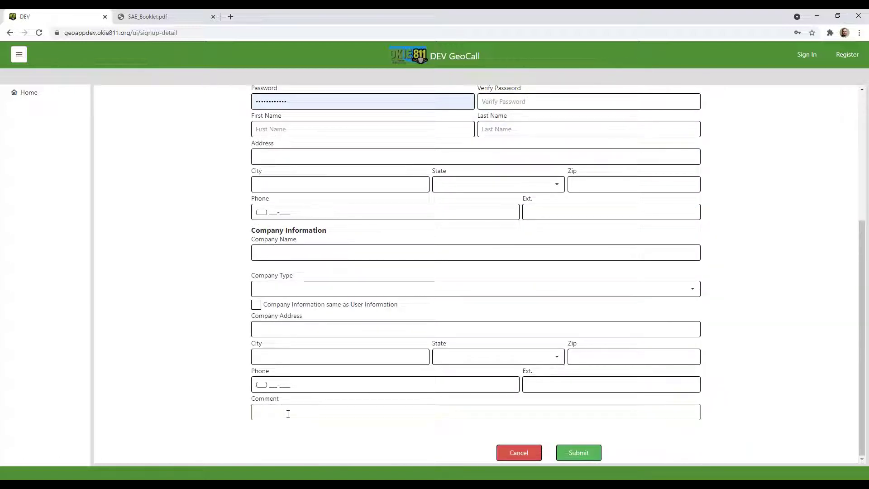
pyautogui.write('S00811')
pyautogui.scroll(2, 187, 384)
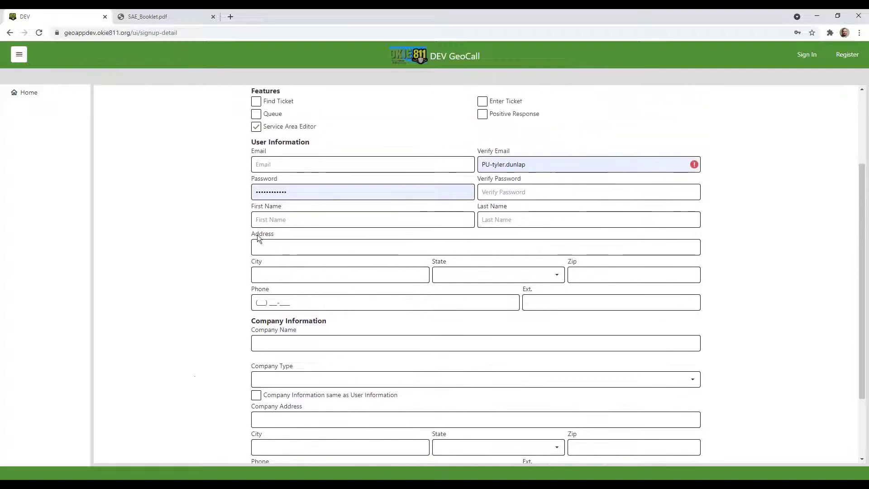
pyautogui.scroll(2, 144, 296)
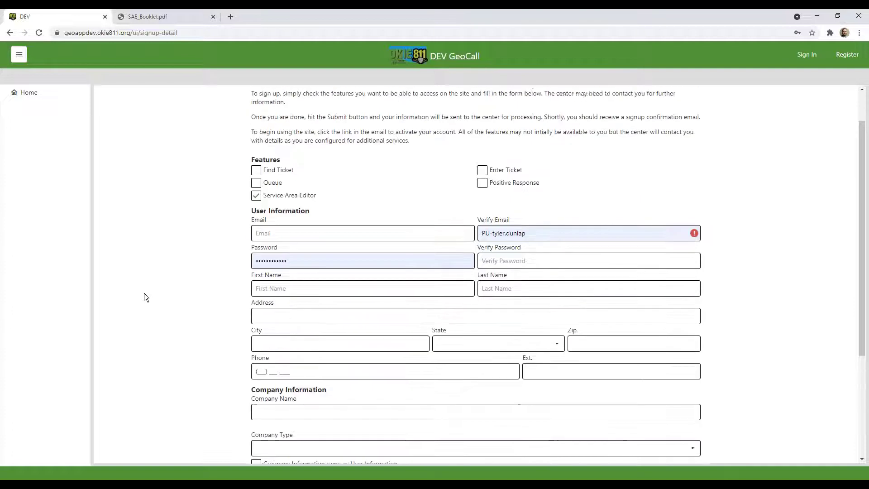
pyautogui.scroll(1, 144, 297)
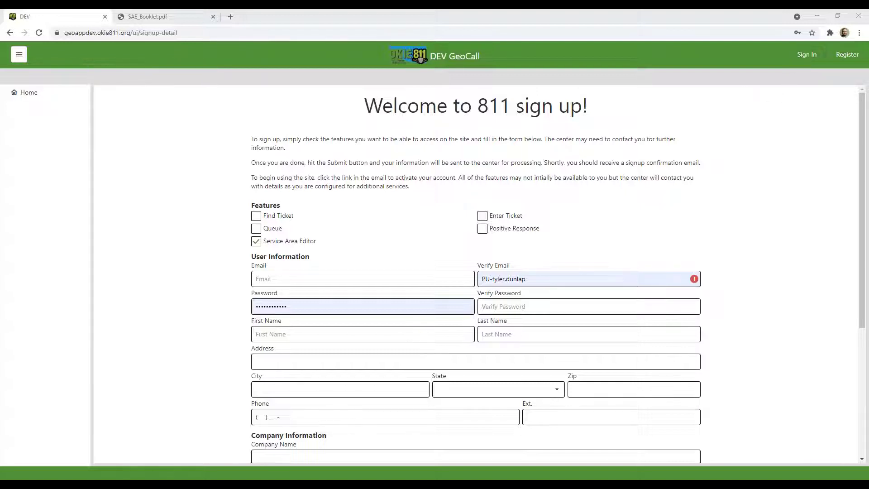
# Return to the portal home page, select the GIS team's contact e-mail, and go to the login page
pyautogui.click(54, 93)
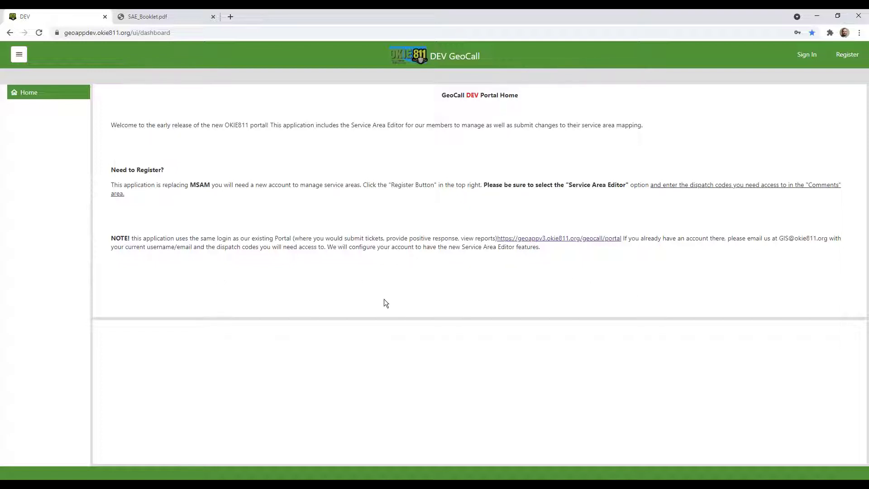
pyautogui.moveTo(779, 239); pyautogui.dragTo(829, 238)
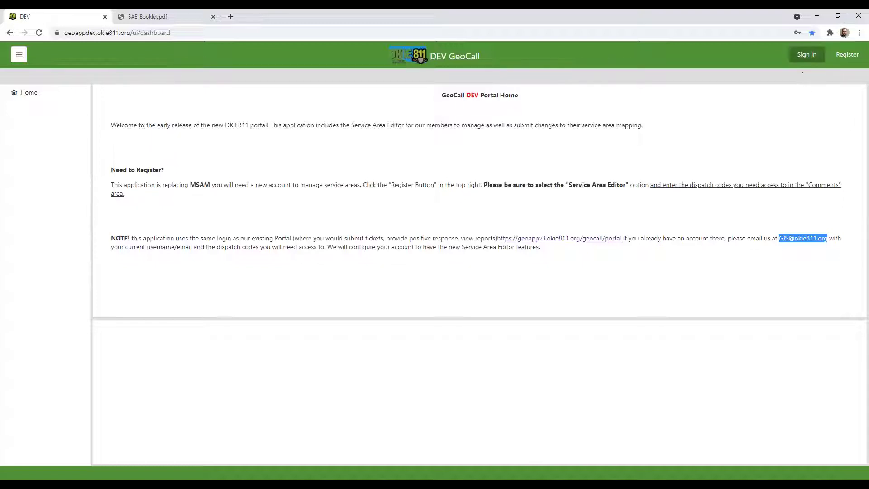
pyautogui.click(807, 55)
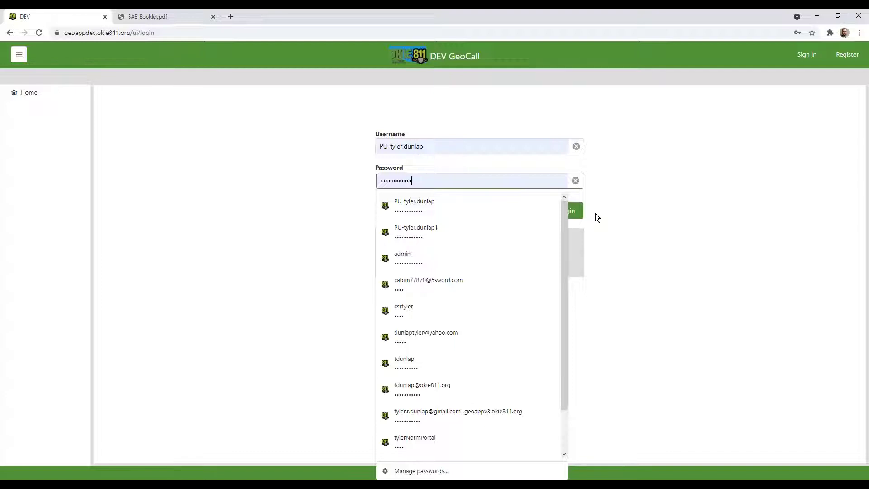
# Sign in with the saved credentials and go to the logged-in home page
pyautogui.click(596, 216)
pyautogui.click(565, 215)
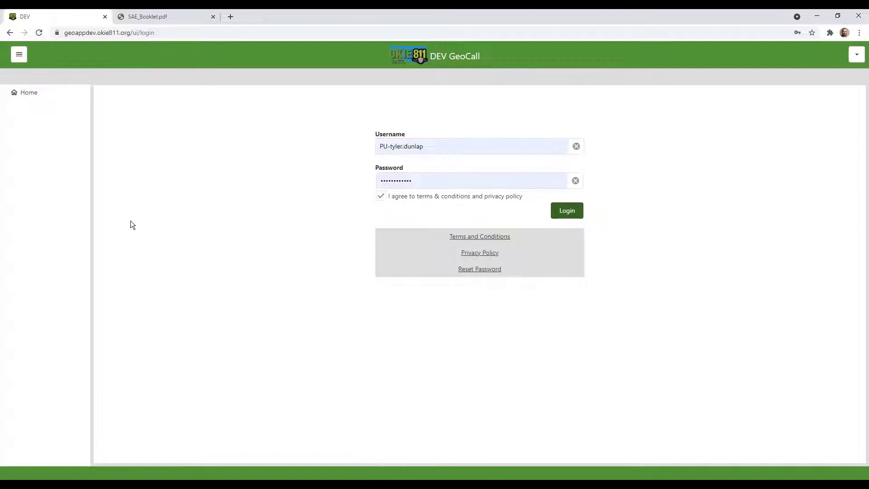
pyautogui.click(41, 92)
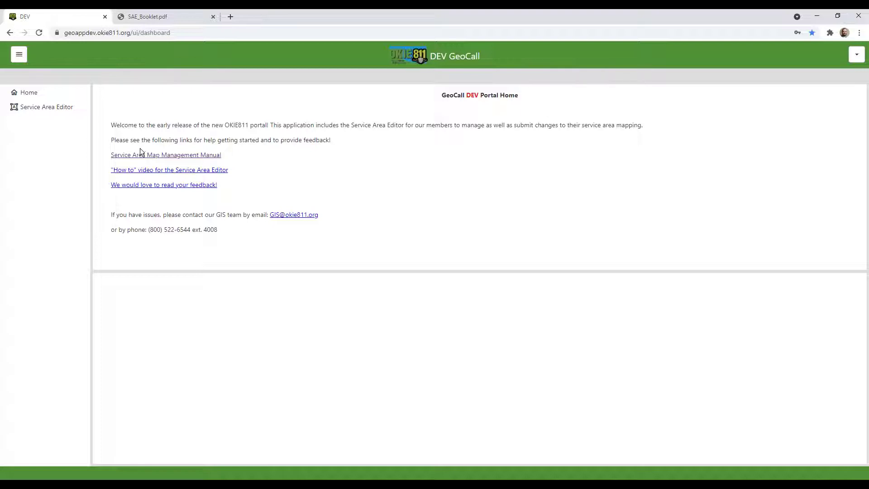
pyautogui.click(161, 16)
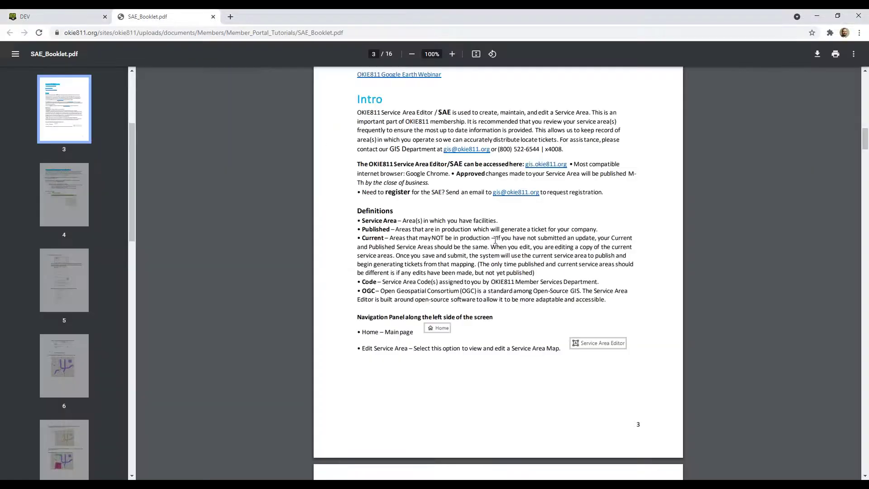
pyautogui.scroll(20, 539, 271)
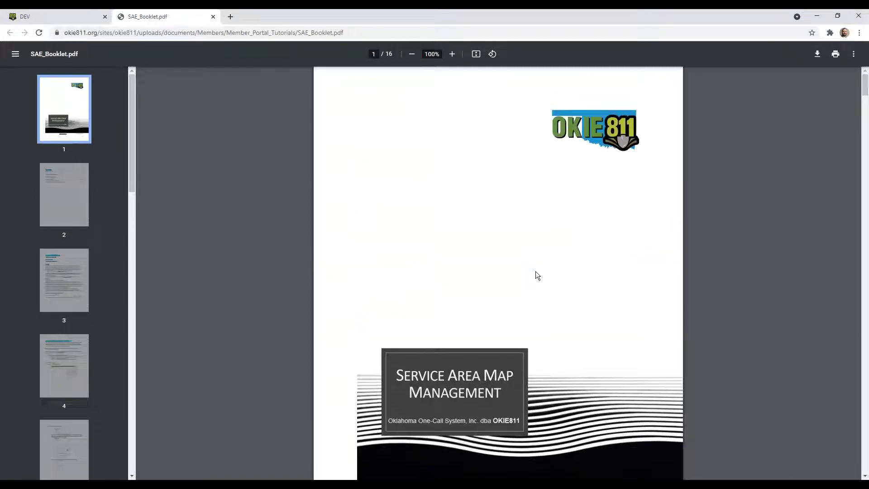
pyautogui.scroll(-20, 536, 271)
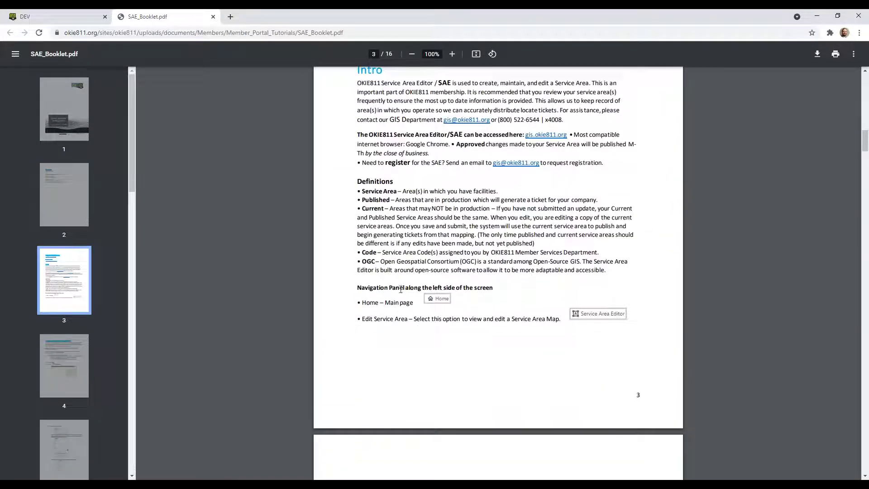
pyautogui.scroll(-3, 506, 284)
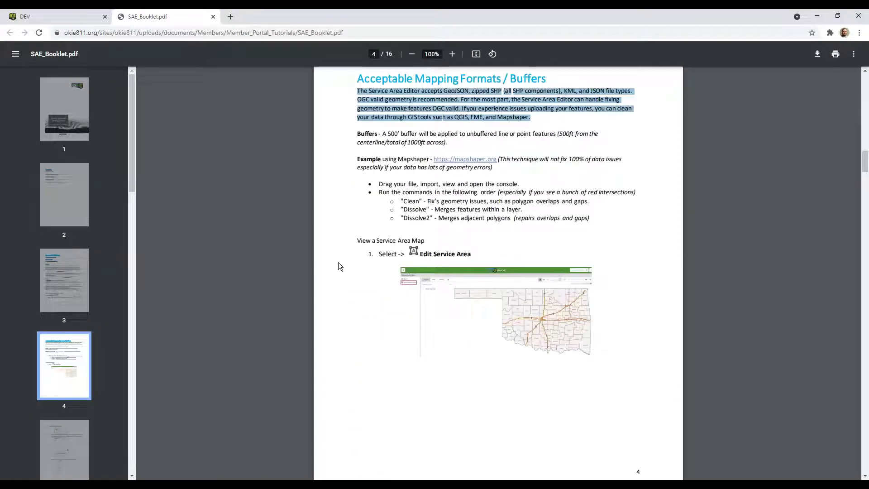
pyautogui.click(336, 284)
pyautogui.scroll(-5, 462, 299)
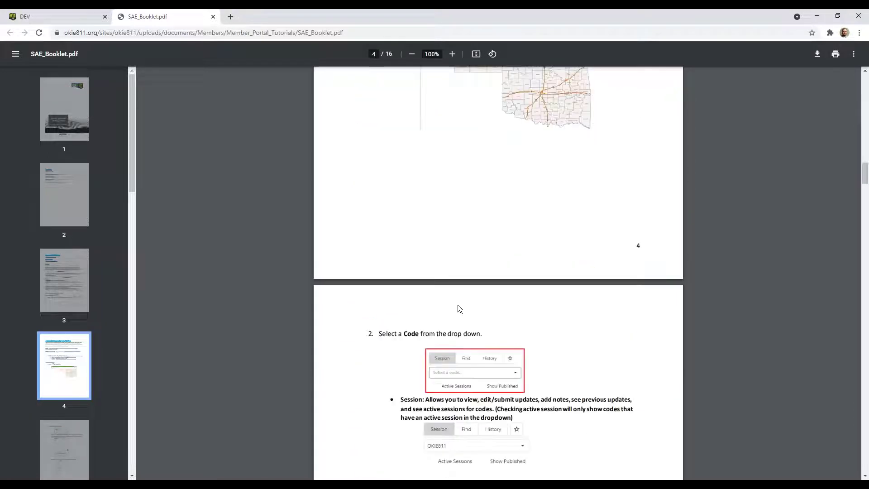
pyautogui.scroll(5, 458, 305)
pyautogui.scroll(-10, 458, 303)
pyautogui.scroll(-10, 458, 303)
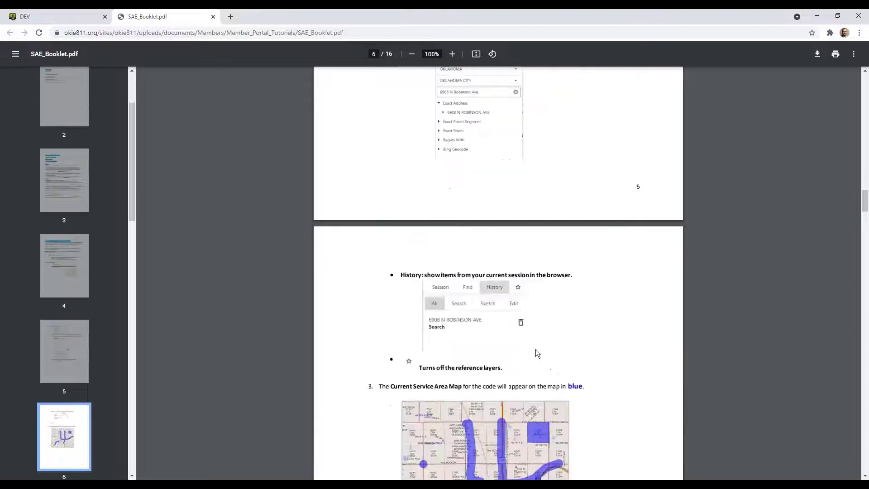
pyautogui.scroll(20, 434, 198)
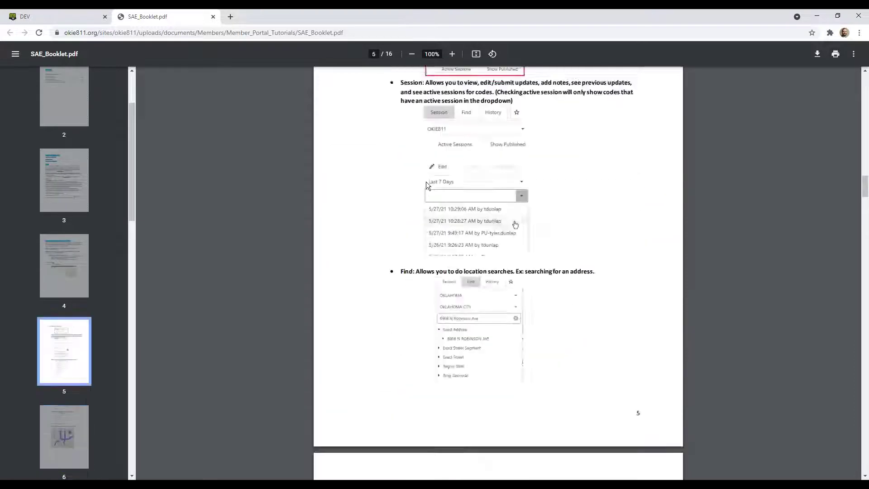
pyautogui.scroll(18, 428, 193)
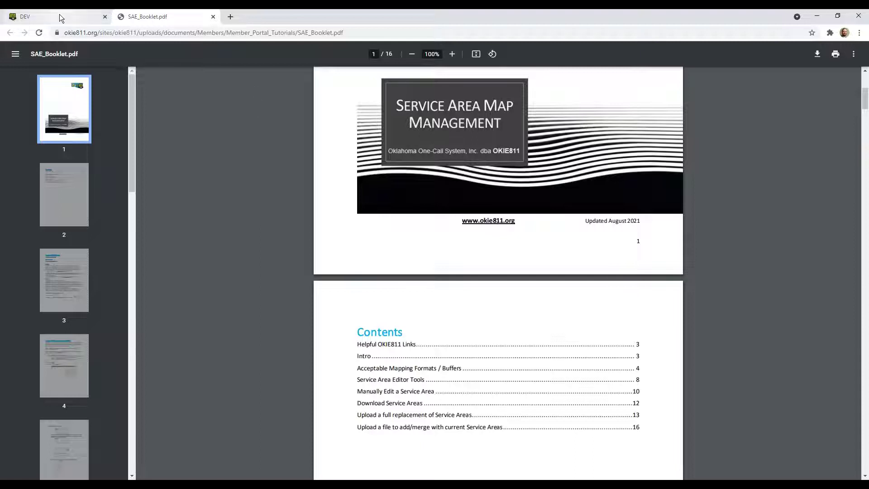
pyautogui.click(58, 16)
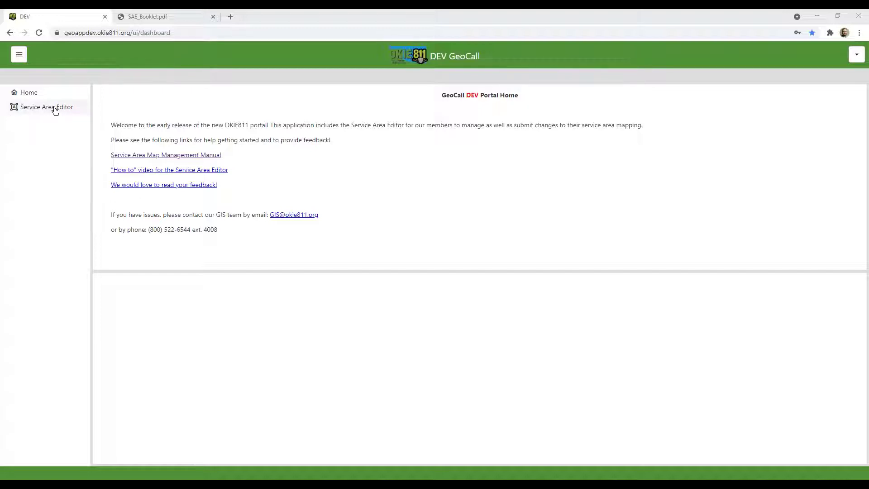
# Open the Service Area Editor and load the OKIE811 session from the code list
pyautogui.click(28, 113)
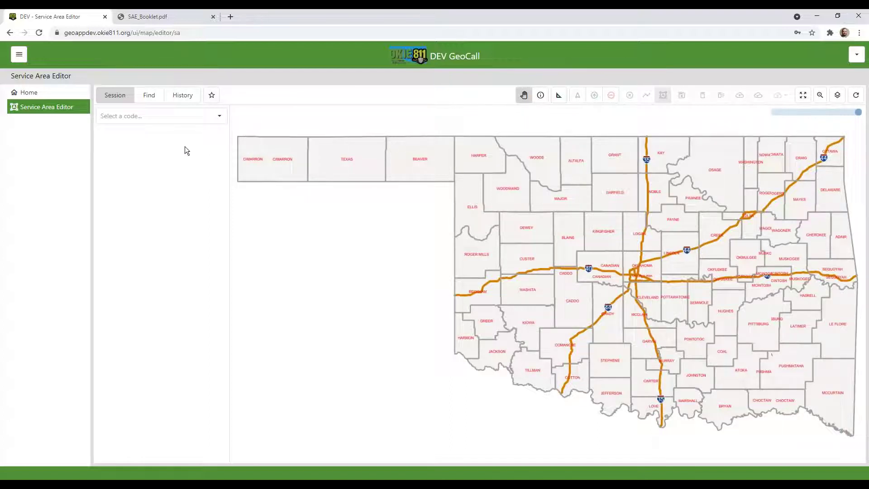
pyautogui.click(219, 119)
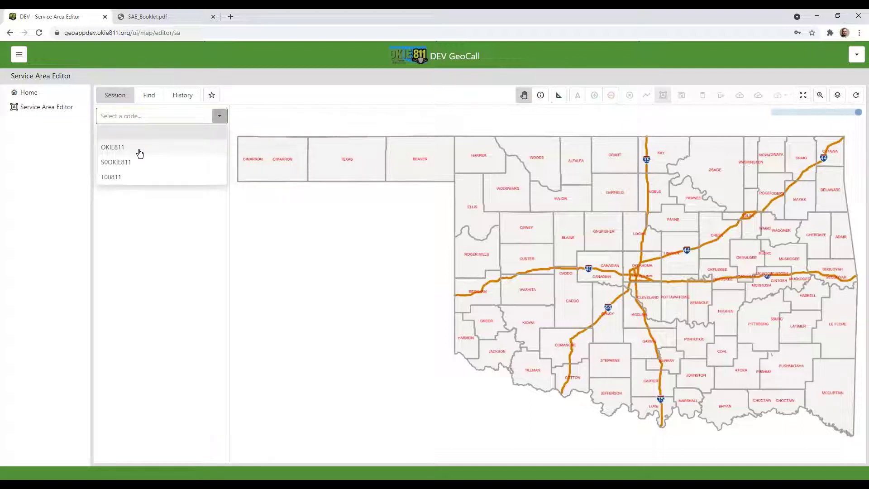
pyautogui.click(74, 199)
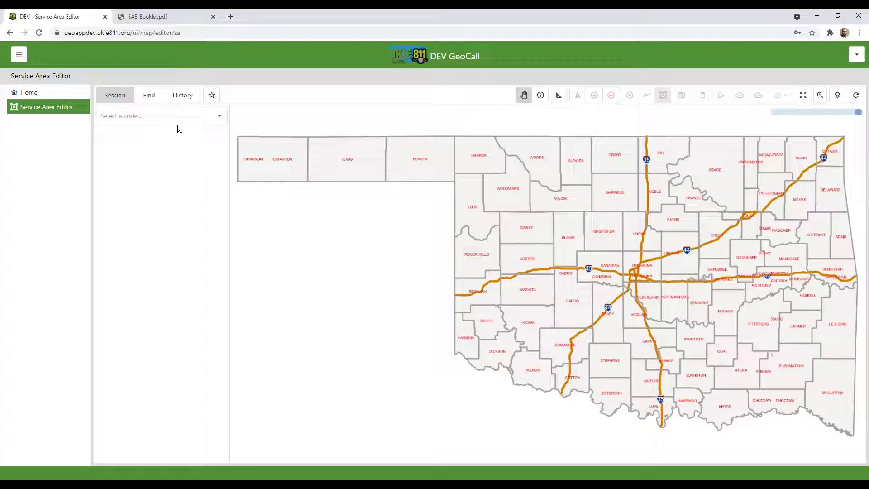
pyautogui.click(217, 120)
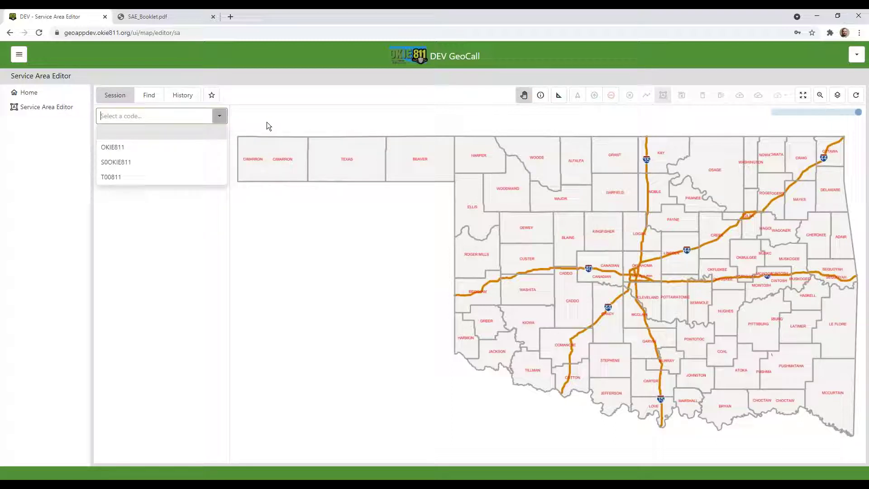
pyautogui.click(220, 117)
pyautogui.click(210, 116)
pyautogui.click(126, 153)
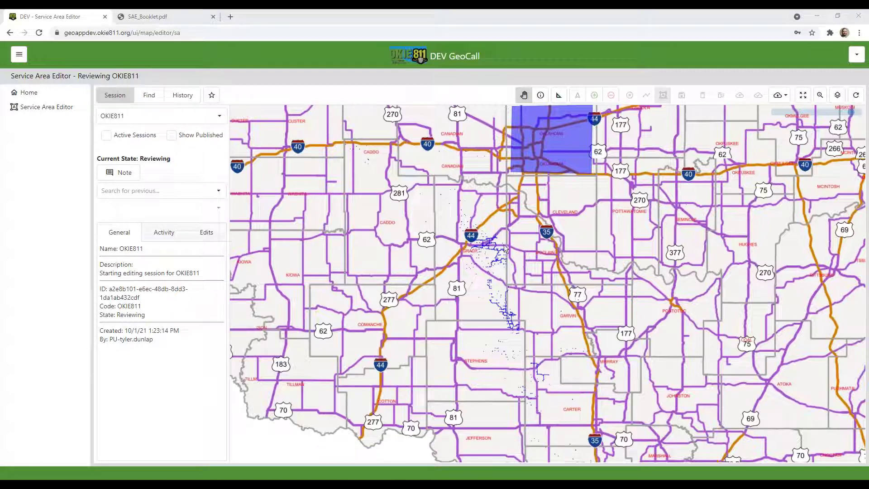
# Toggle the active-sessions filter off and list the codes OKIE811, S0OKIE811 and T00811
pyautogui.moveTo(455, 167); pyautogui.dragTo(461, 216)
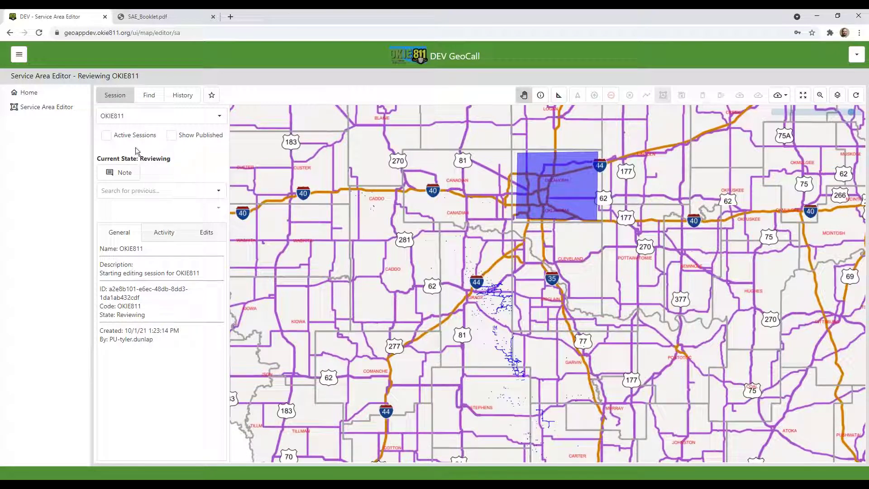
pyautogui.click(106, 135)
pyautogui.click(220, 116)
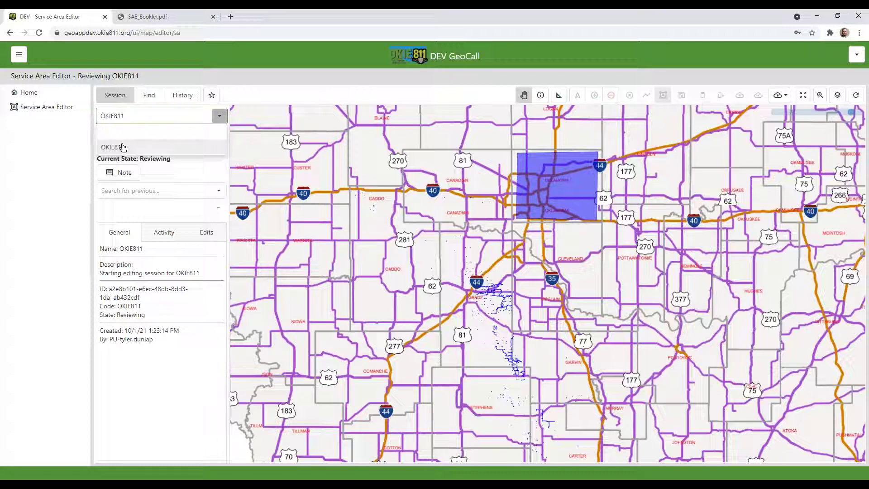
pyautogui.click(166, 172)
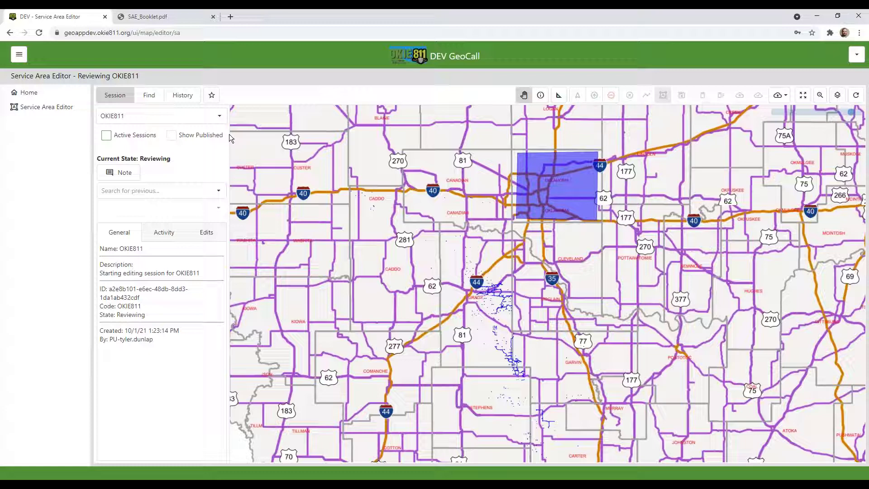
pyautogui.click(219, 116)
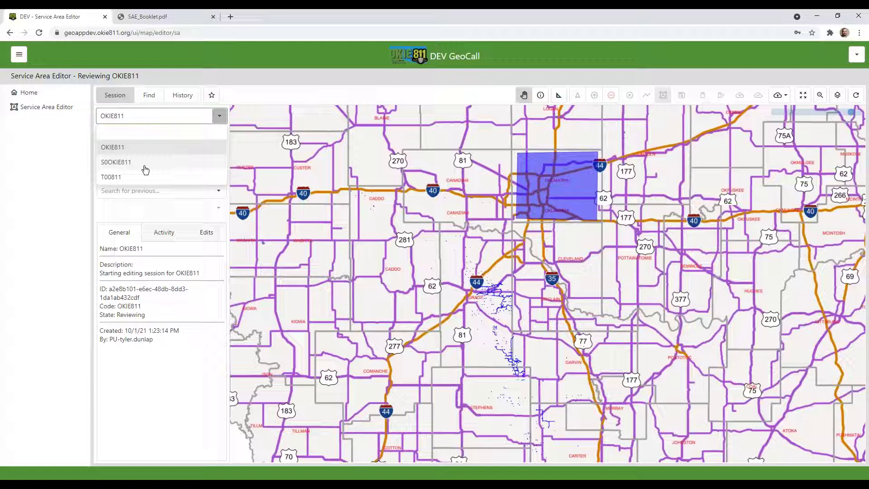
# Switch to the S0OKIE811 service area and frame the map on Oklahoma City
pyautogui.click(146, 168)
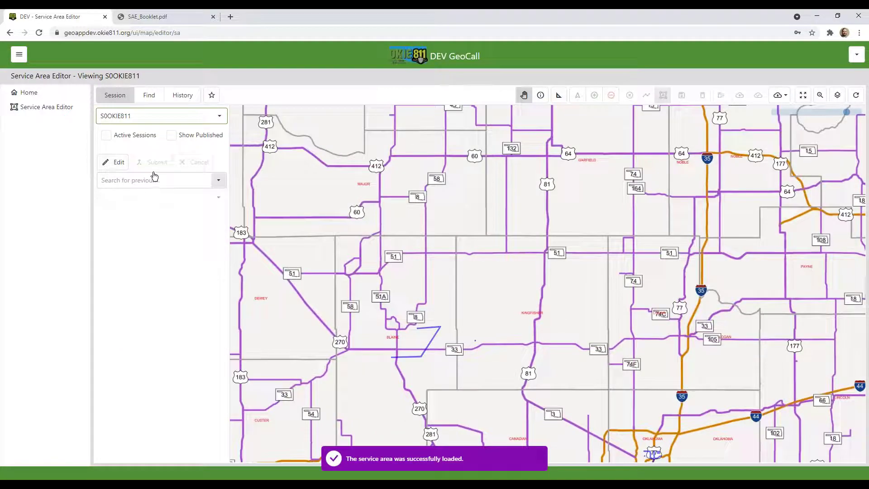
pyautogui.moveTo(518, 374); pyautogui.dragTo(410, 231)
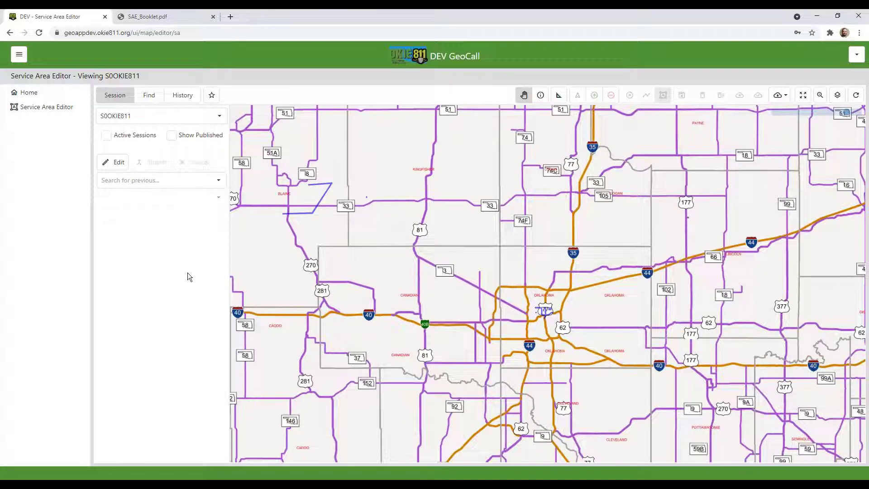
pyautogui.moveTo(665, 368); pyautogui.dragTo(552, 324)
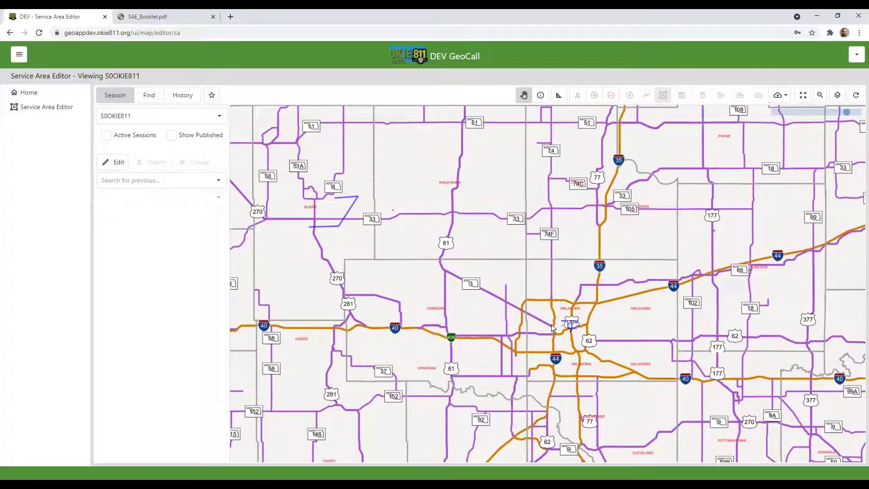
pyautogui.scroll(1, 551, 324)
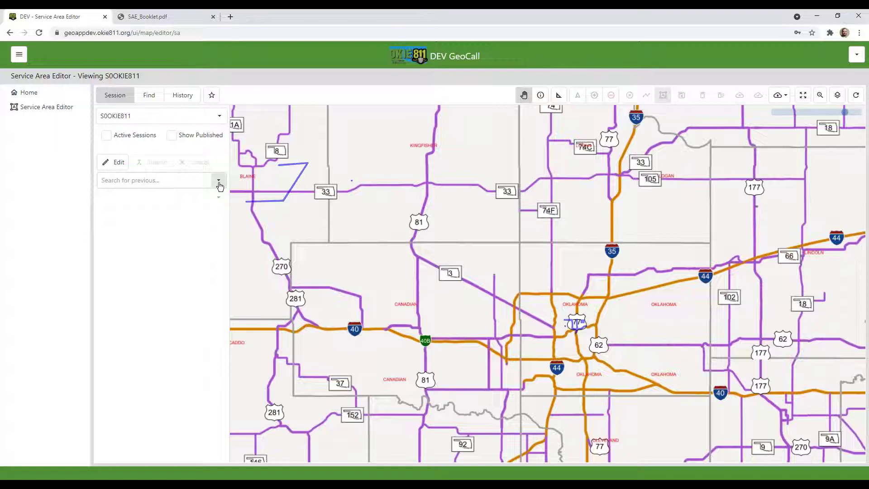
pyautogui.click(219, 182)
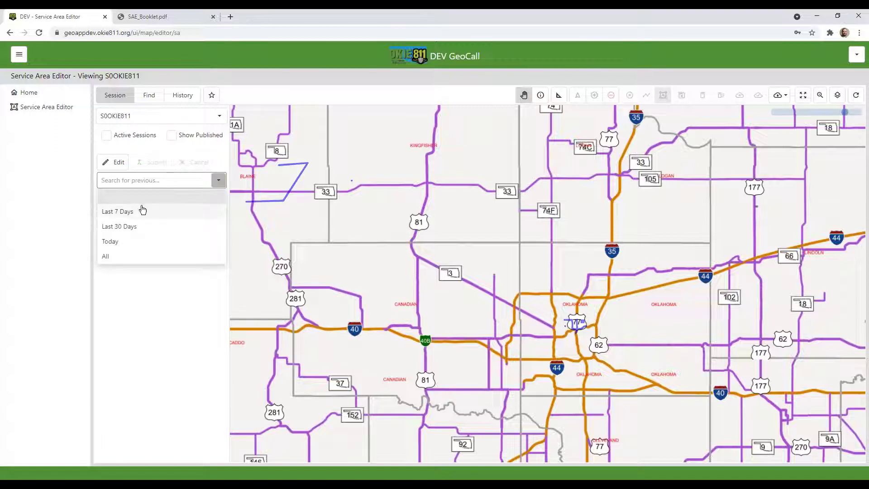
# Search Last 7 Days, load the 10/13/21 12:24:30 PM session, and view its Activity and Edits
pyautogui.click(119, 212)
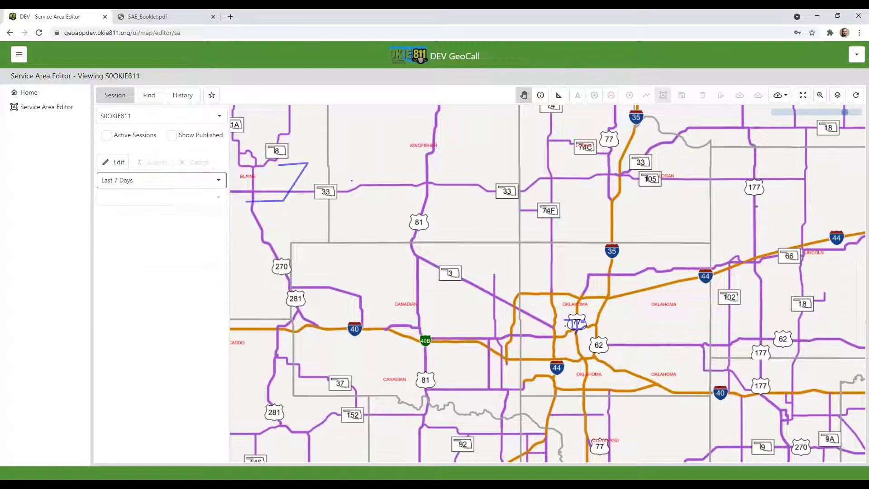
pyautogui.rightClick(217, 205)
pyautogui.press('Escape')
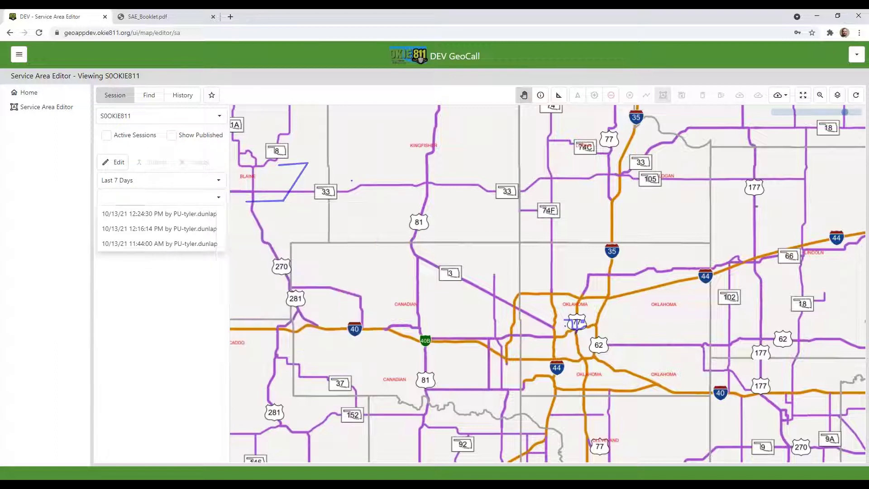
pyautogui.click(216, 207)
pyautogui.click(219, 198)
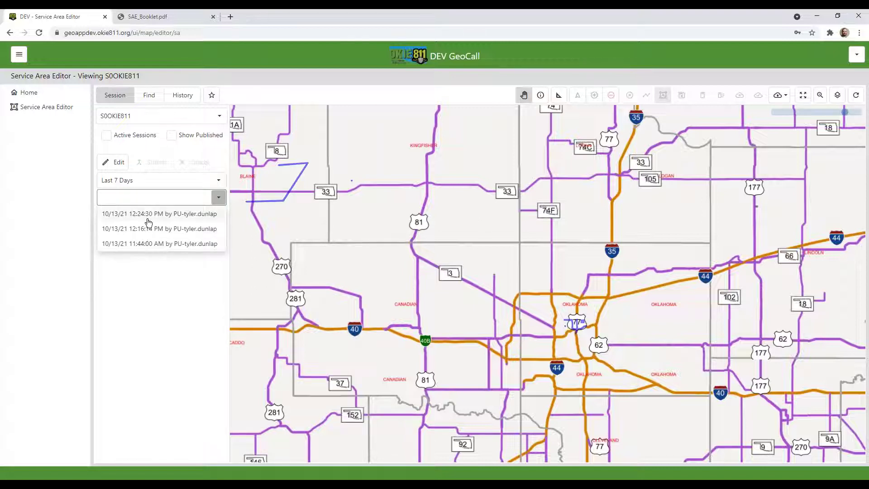
pyautogui.click(145, 212)
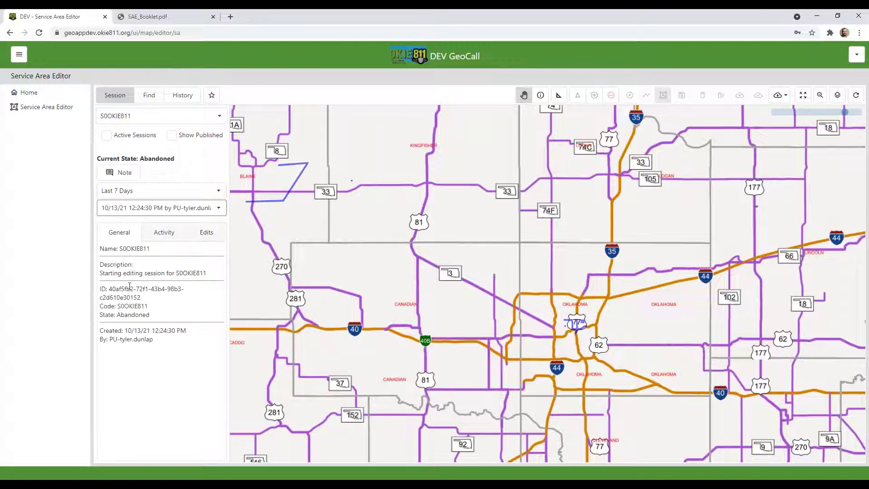
pyautogui.click(161, 235)
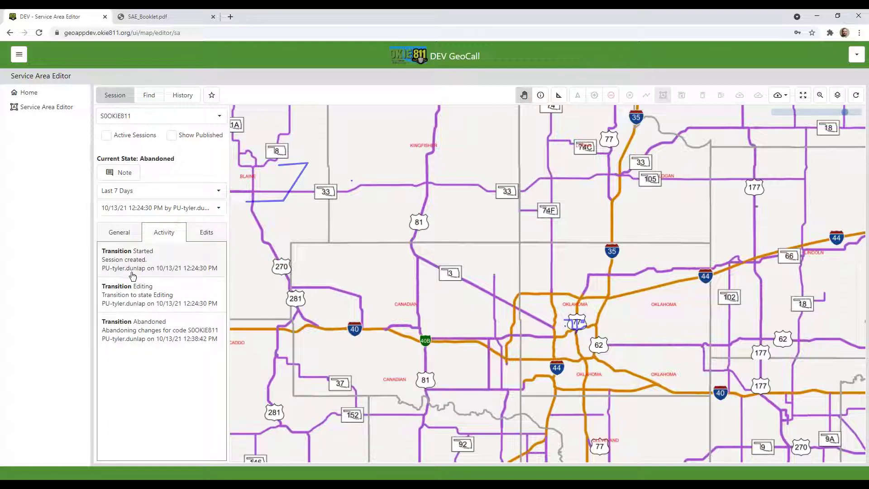
pyautogui.click(205, 233)
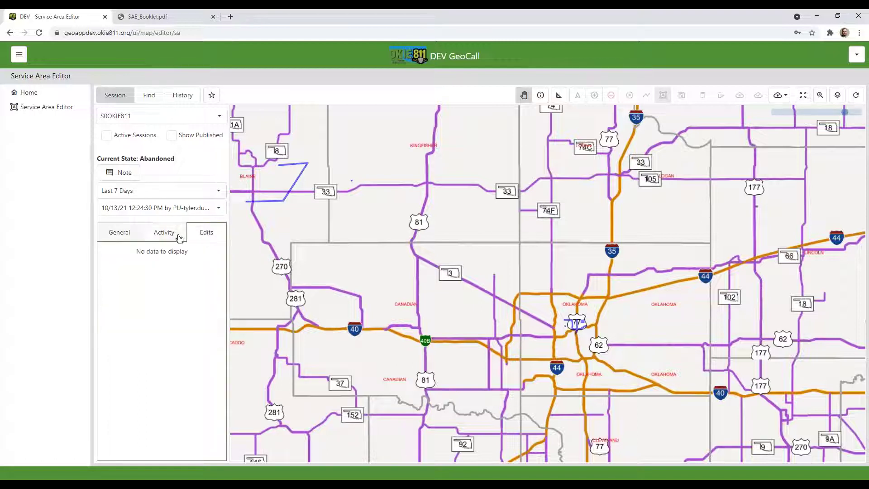
# Load the 12:16:14 PM session, then the 11:44:00 AM session instead
pyautogui.click(212, 208)
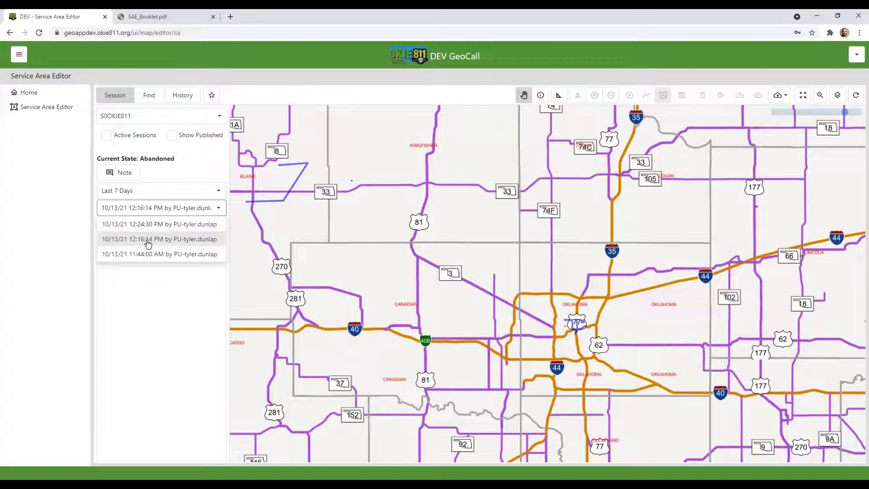
pyautogui.click(147, 240)
pyautogui.click(219, 208)
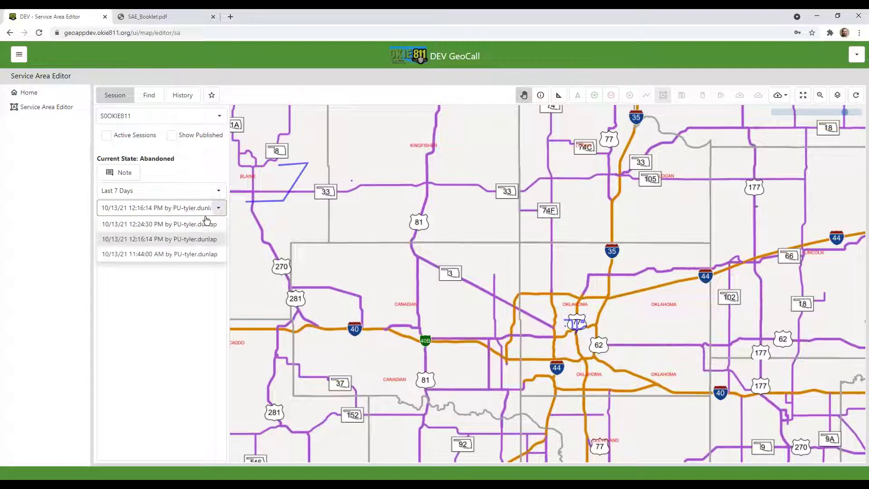
pyautogui.click(165, 252)
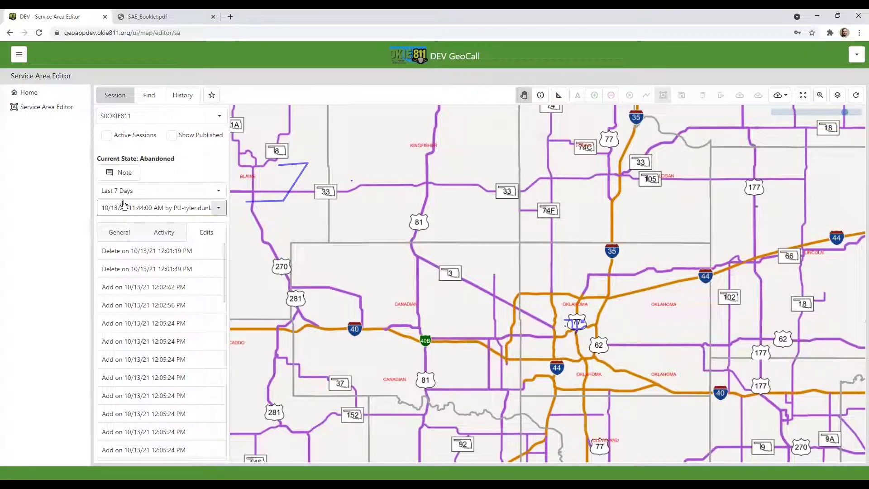
# Zoom the map to the 12:02:56 and 12:05:24 PM additions and the 12:01:19 PM deletion
pyautogui.scroll(-1, 145, 272)
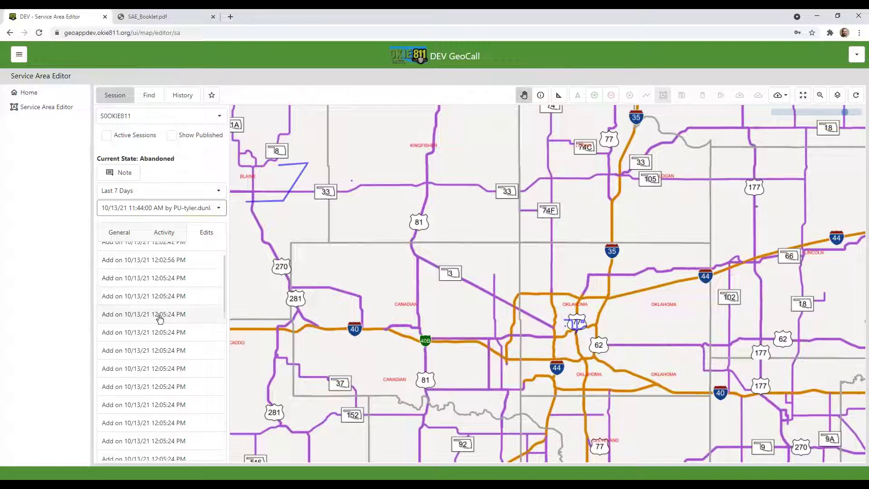
pyautogui.scroll(1, 154, 313)
pyautogui.click(145, 305)
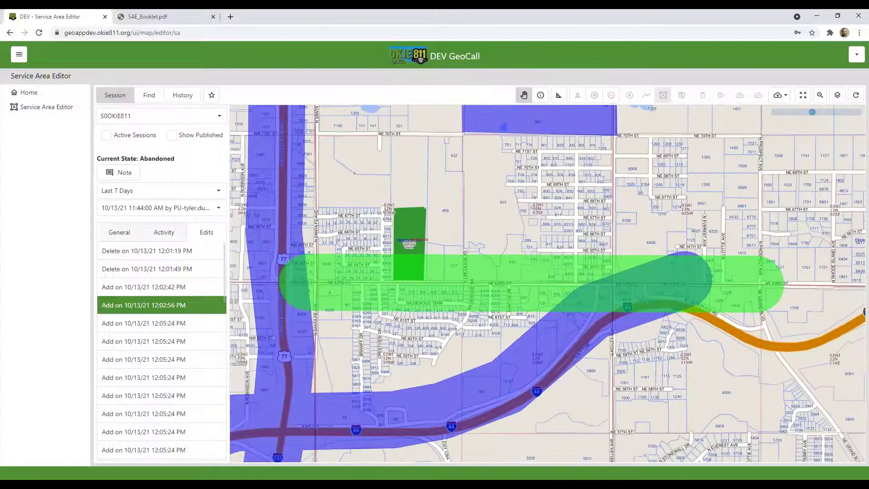
pyautogui.click(131, 384)
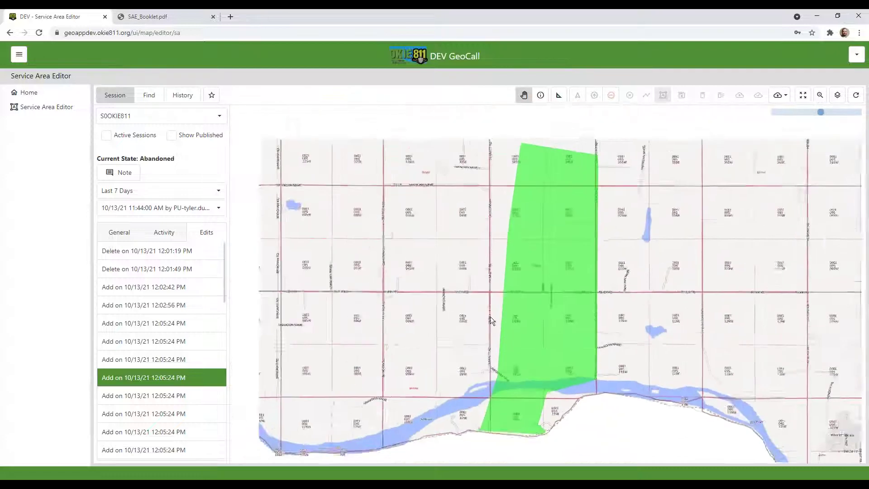
pyautogui.click(147, 251)
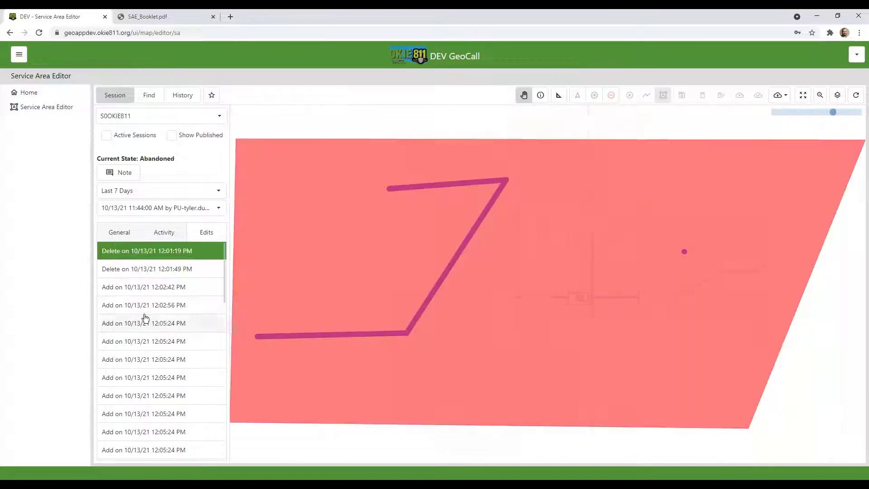
pyautogui.click(145, 323)
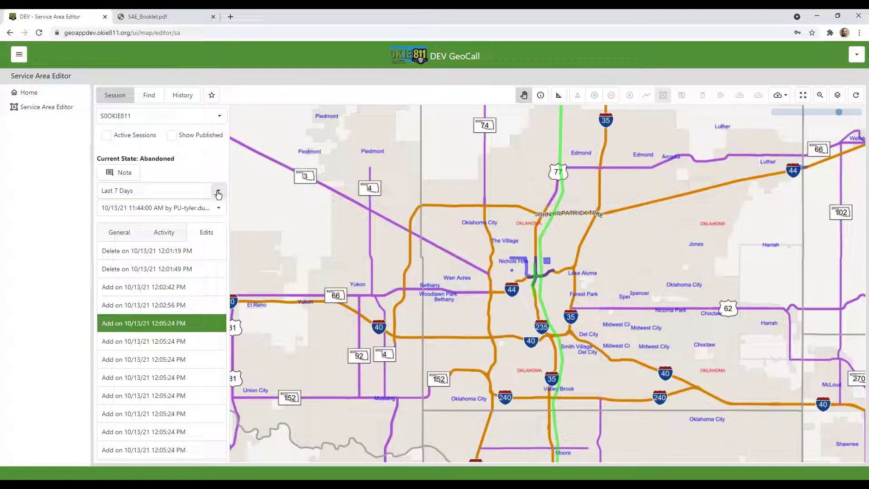
pyautogui.click(218, 194)
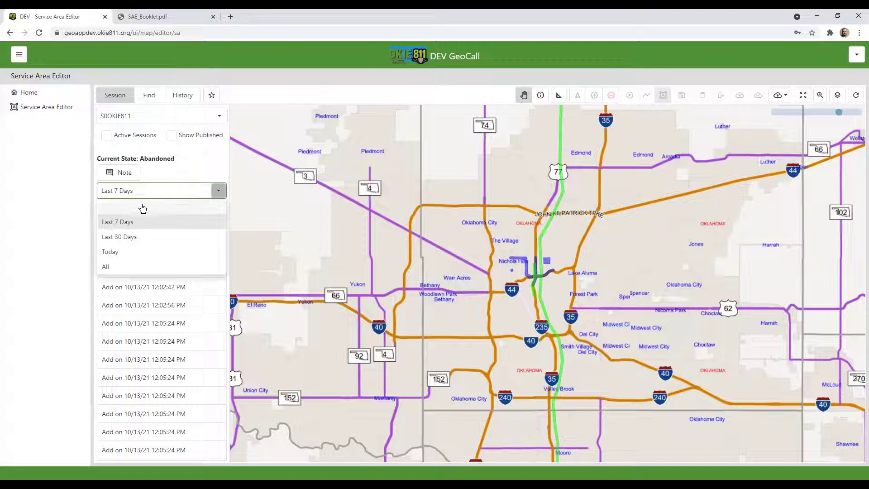
# Unload the previous session by choosing the blank entry in the time-range list
pyautogui.click(133, 207)
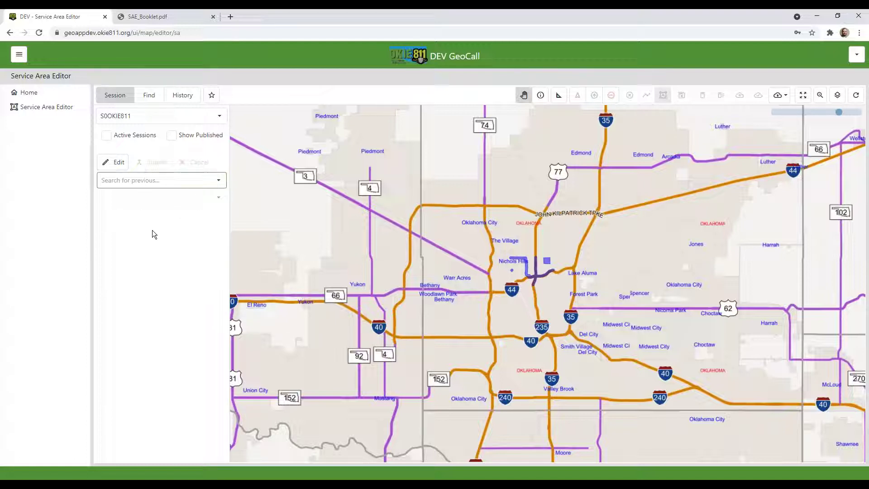
pyautogui.click(211, 180)
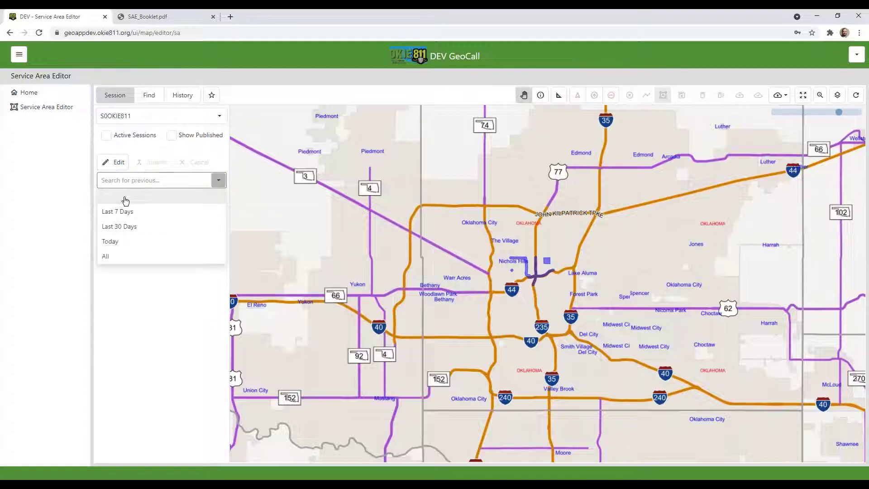
pyautogui.click(126, 198)
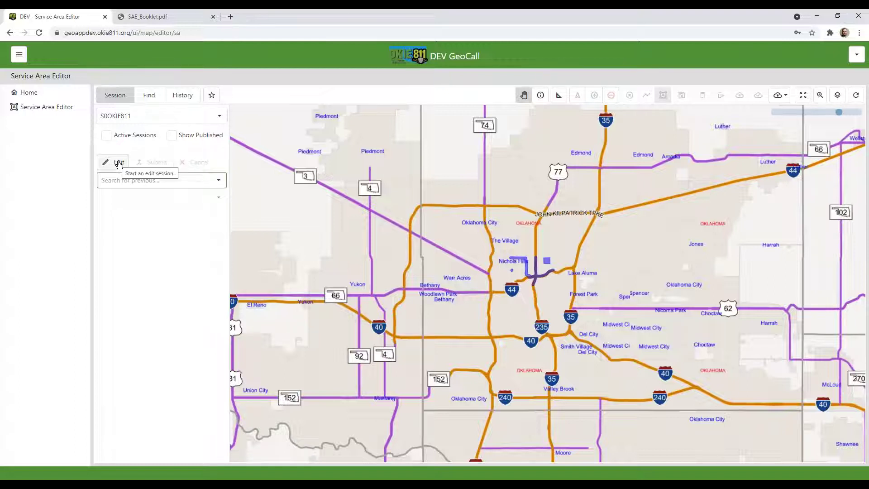
pyautogui.click(119, 163)
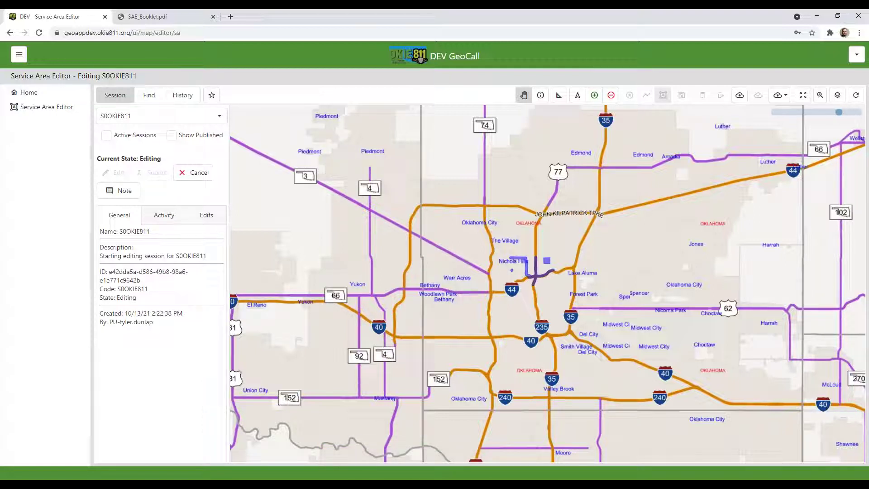
pyautogui.hotkey('alt', 'Tab')
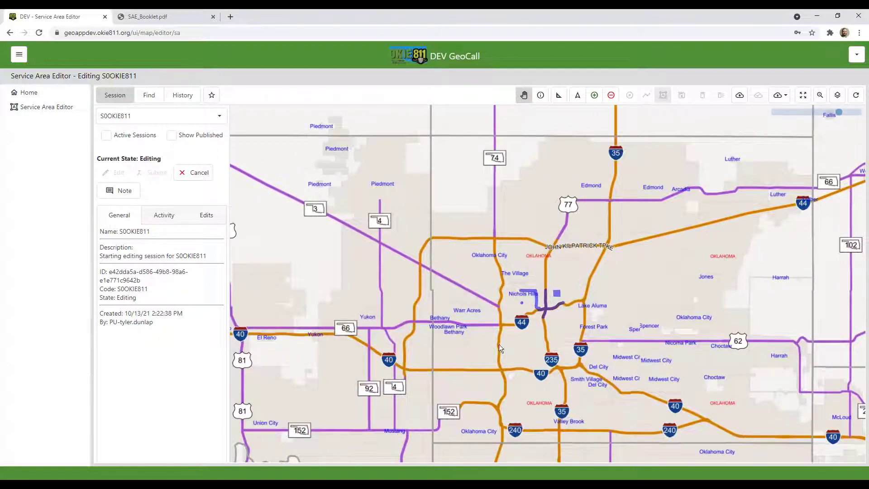
pyautogui.moveTo(499, 344); pyautogui.dragTo(437, 327)
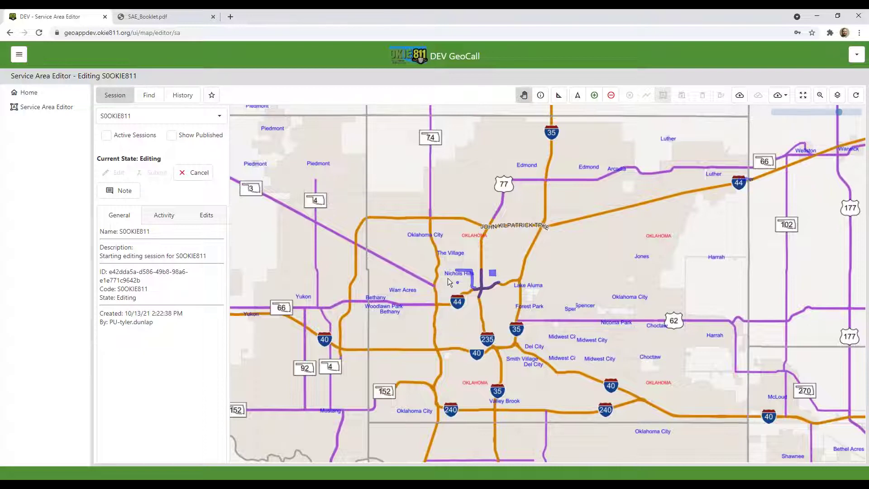
pyautogui.moveTo(448, 280); pyautogui.dragTo(475, 279)
pyautogui.scroll(3, 522, 294)
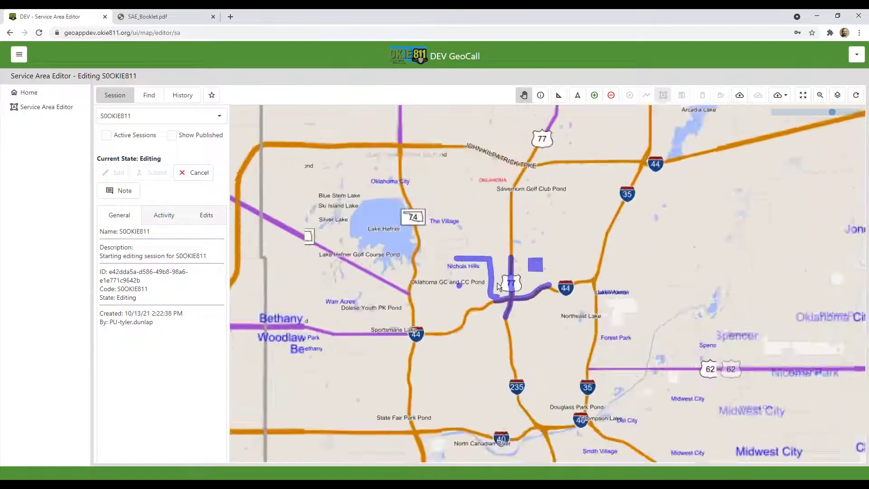
pyautogui.scroll(-4, 480, 278)
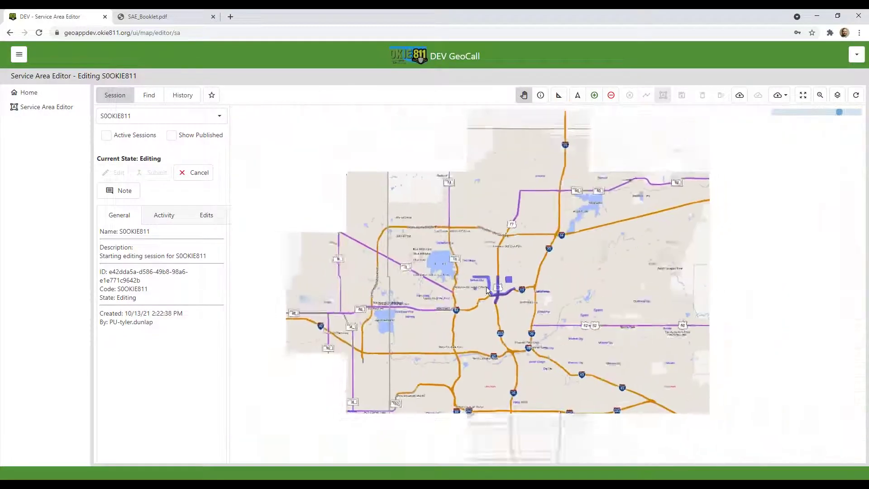
pyautogui.moveTo(312, 208); pyautogui.dragTo(386, 196)
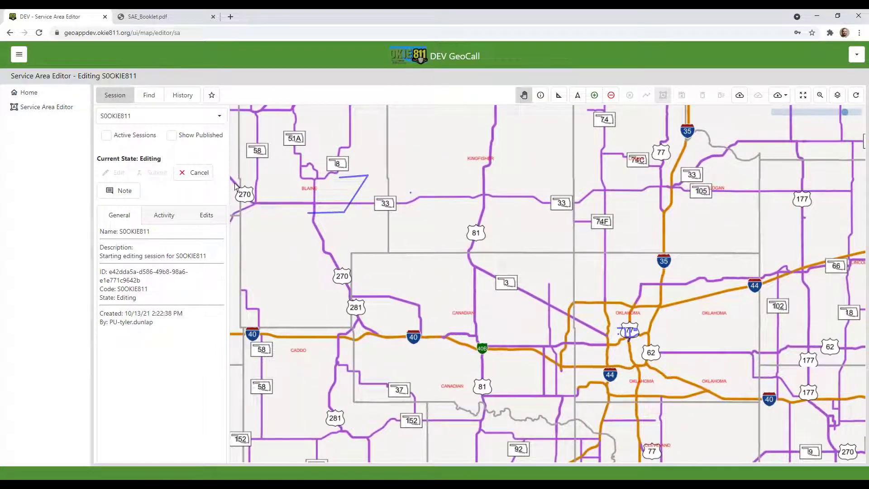
# Show the current published service area, confirming Yes, and zoom into central Oklahoma City
pyautogui.click(173, 137)
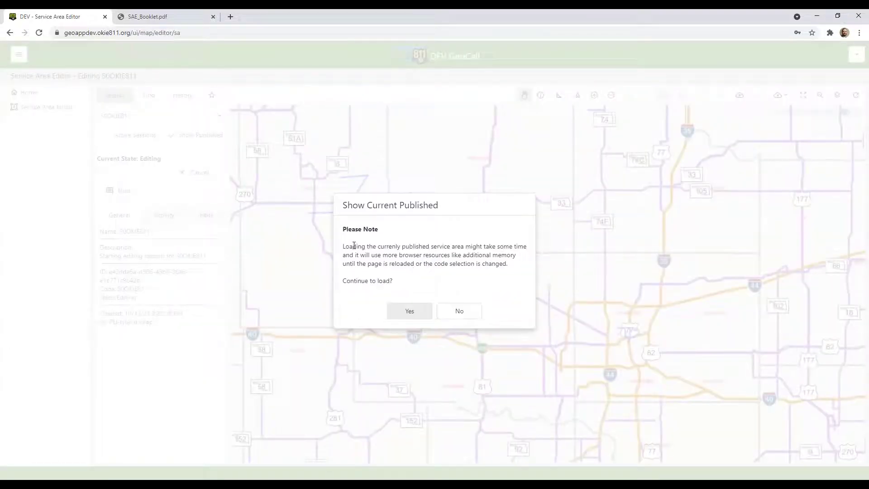
pyautogui.click(406, 314)
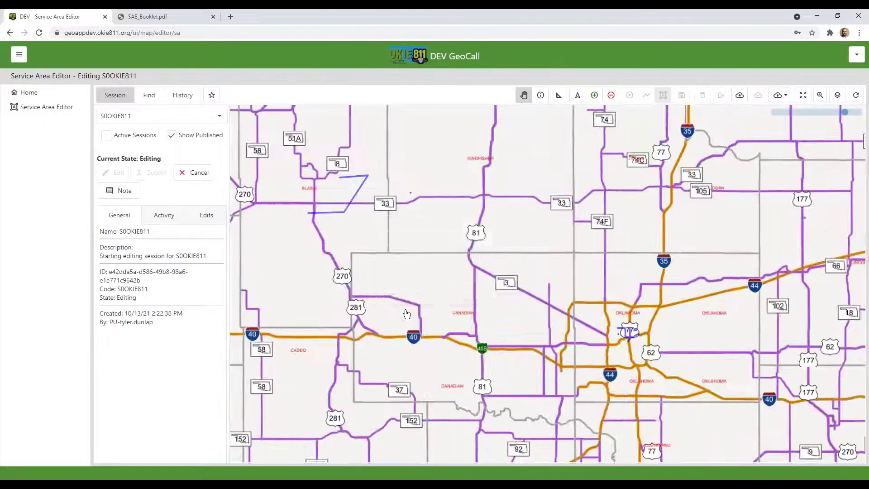
pyautogui.scroll(-2, 563, 390)
pyautogui.moveTo(563, 390); pyautogui.dragTo(562, 319)
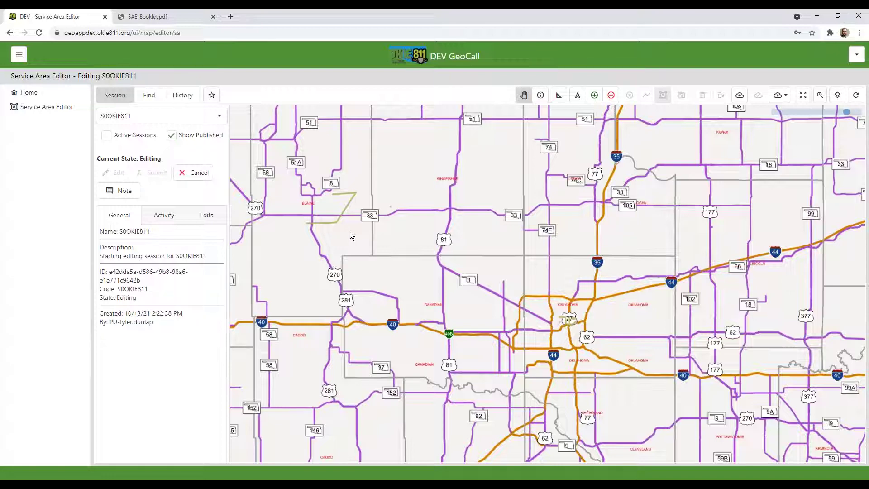
pyautogui.scroll(3, 350, 231)
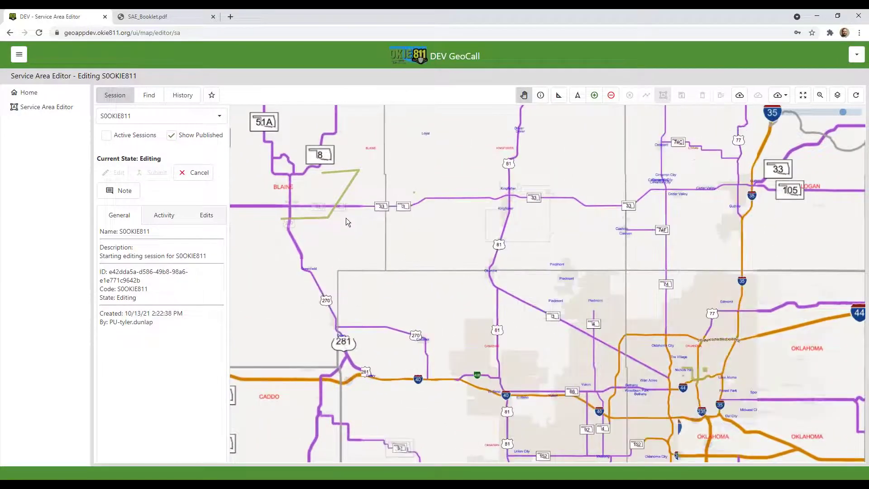
pyautogui.scroll(1, 346, 218)
pyautogui.moveTo(807, 418); pyautogui.dragTo(531, 281)
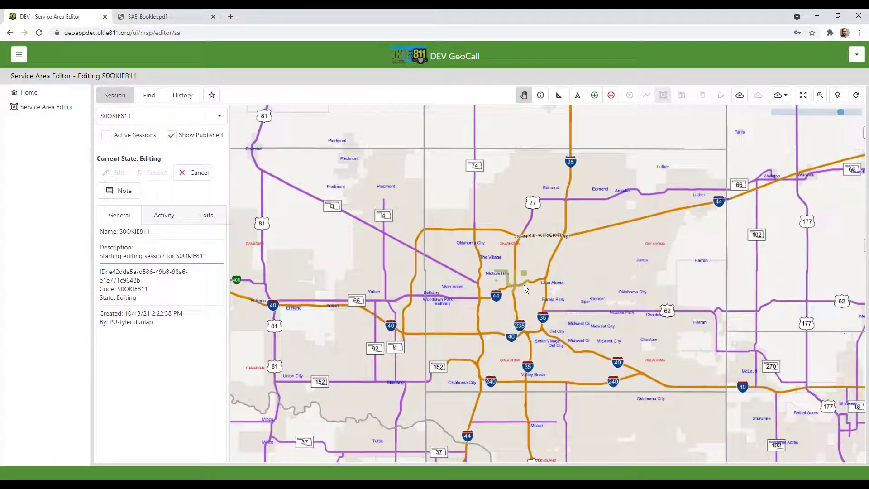
pyautogui.scroll(2, 523, 284)
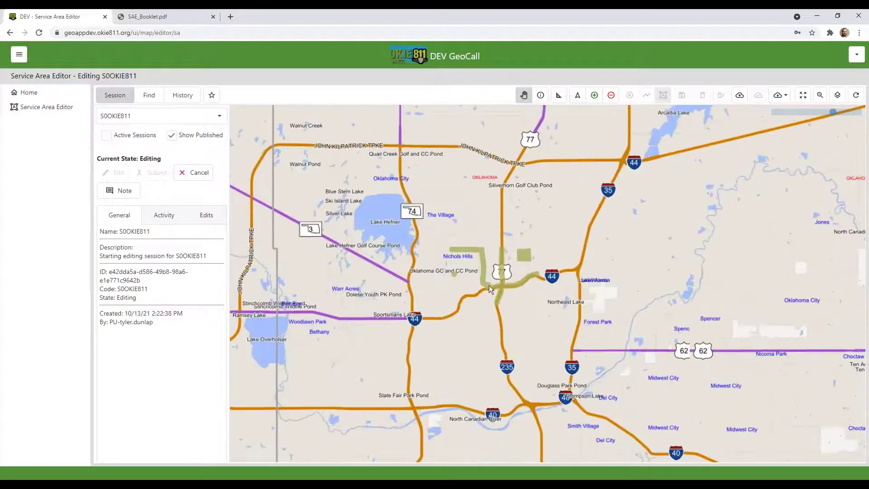
pyautogui.scroll(3, 494, 287)
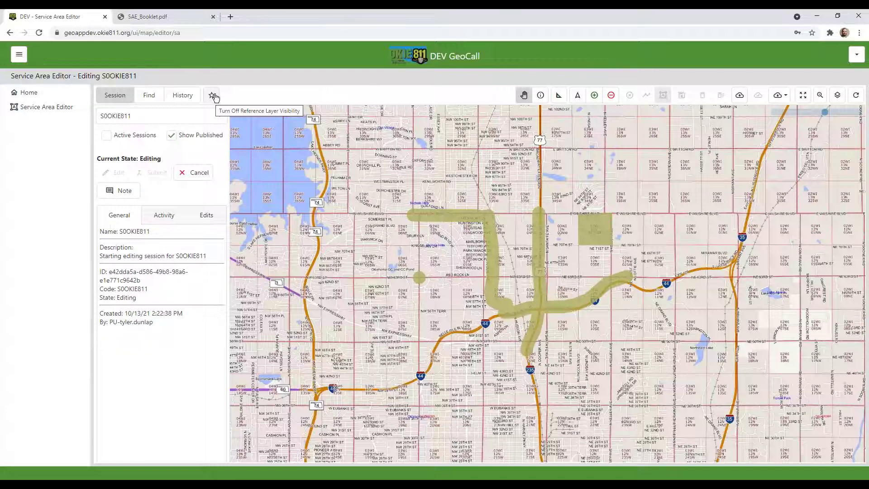
# Turn off the reference layer and frame the published area around Nichols Hills
pyautogui.click(213, 96)
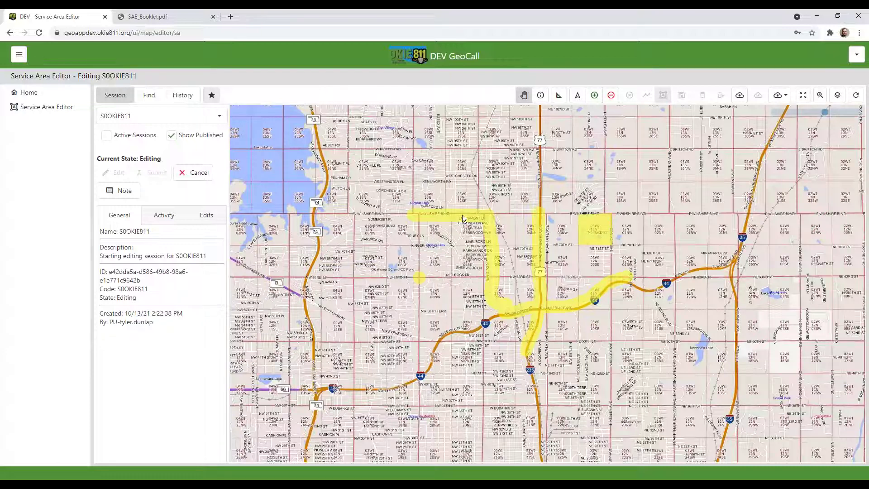
pyautogui.scroll(1, 463, 218)
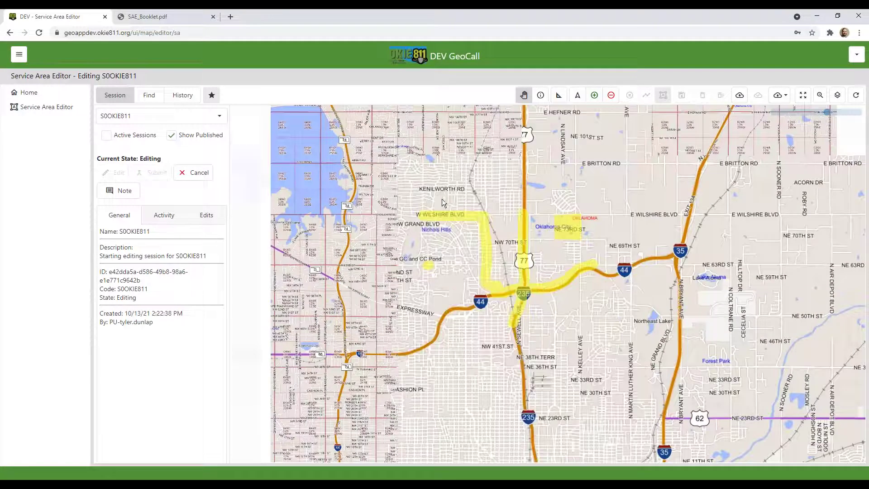
pyautogui.moveTo(443, 203); pyautogui.dragTo(471, 233)
pyautogui.scroll(-1, 546, 275)
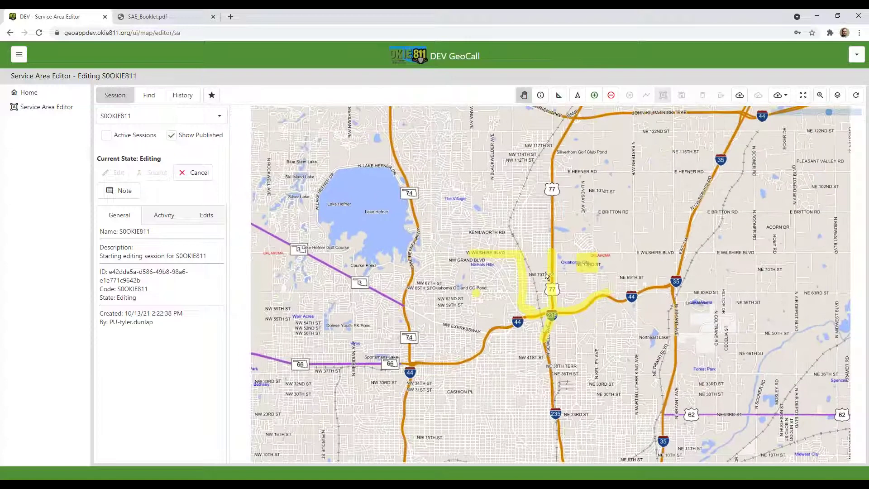
pyautogui.scroll(-1, 552, 284)
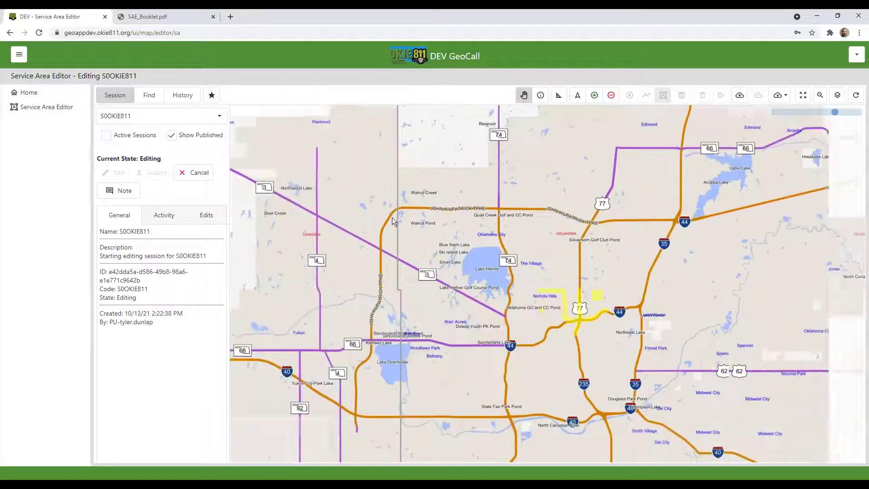
pyautogui.scroll(-1, 392, 217)
pyautogui.moveTo(348, 191); pyautogui.dragTo(447, 271)
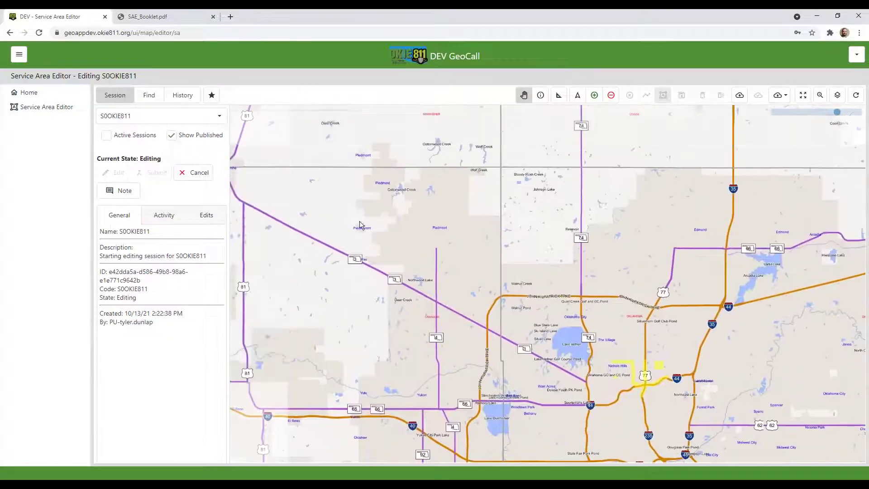
pyautogui.moveTo(360, 221); pyautogui.dragTo(436, 278)
pyautogui.scroll(-1, 423, 264)
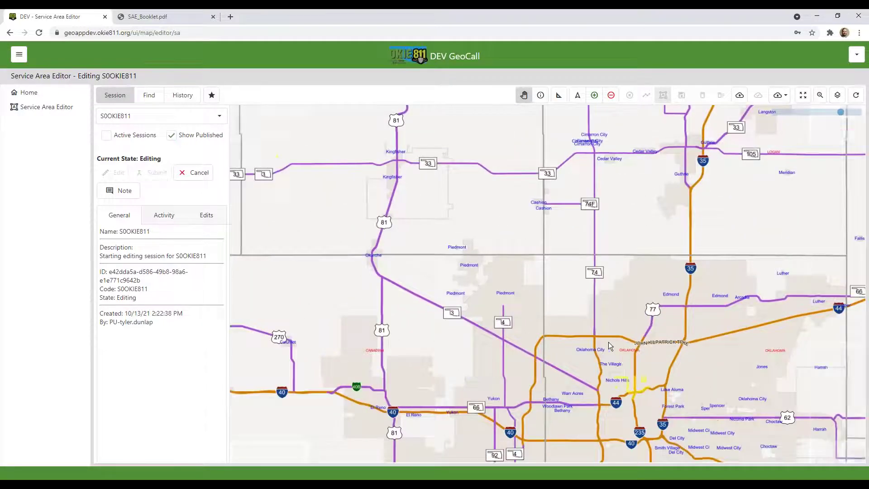
pyautogui.moveTo(609, 341); pyautogui.dragTo(484, 253)
pyautogui.scroll(1, 489, 266)
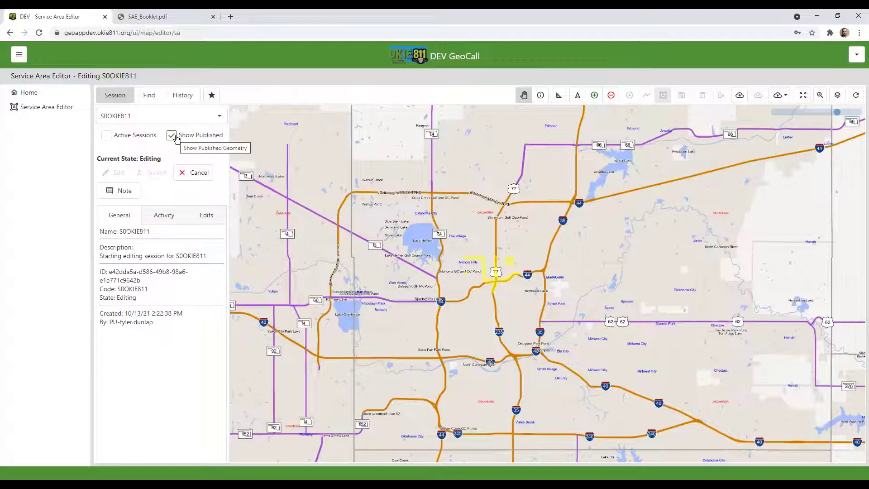
# Hide the published area and frame the purple session geometry around the I-44/US-77 junction
pyautogui.click(172, 136)
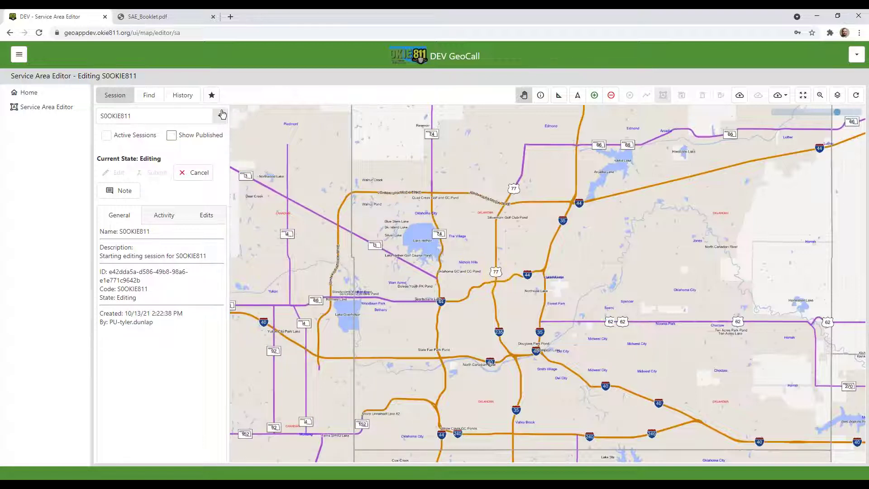
pyautogui.moveTo(480, 311); pyautogui.dragTo(509, 327)
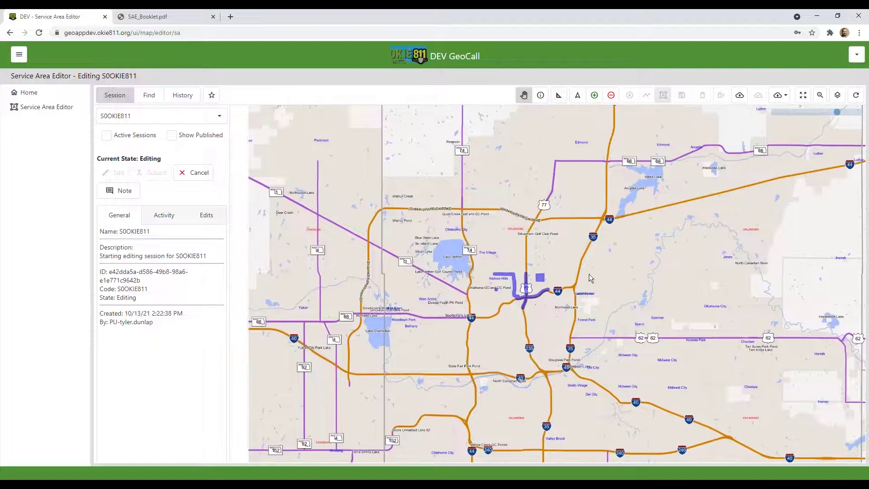
pyautogui.scroll(1, 533, 275)
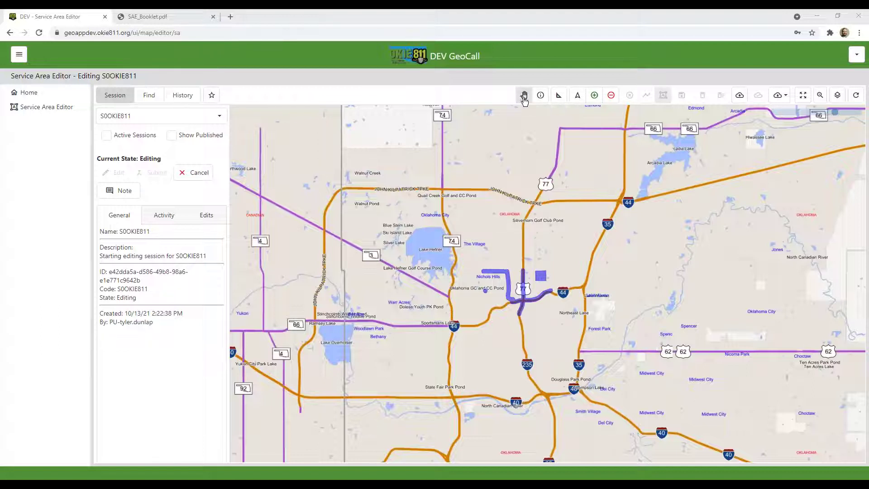
pyautogui.moveTo(471, 232); pyautogui.dragTo(498, 242)
pyautogui.moveTo(338, 192); pyautogui.dragTo(419, 237)
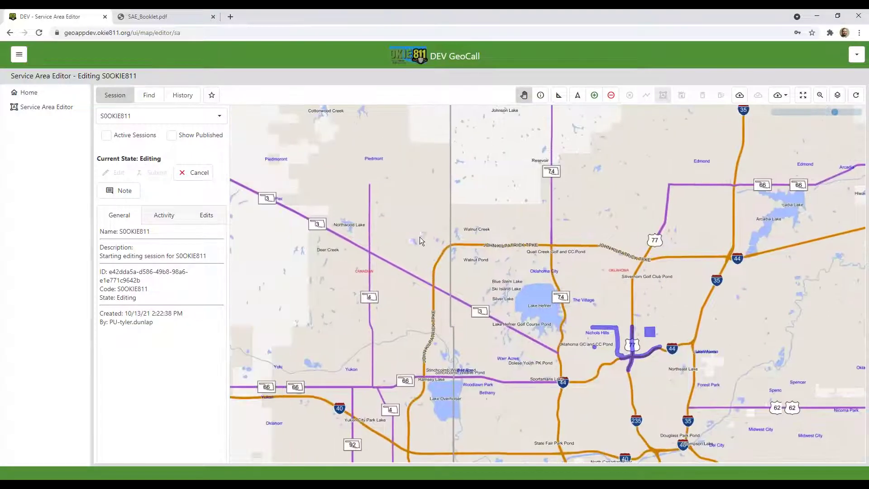
pyautogui.scroll(-3, 474, 233)
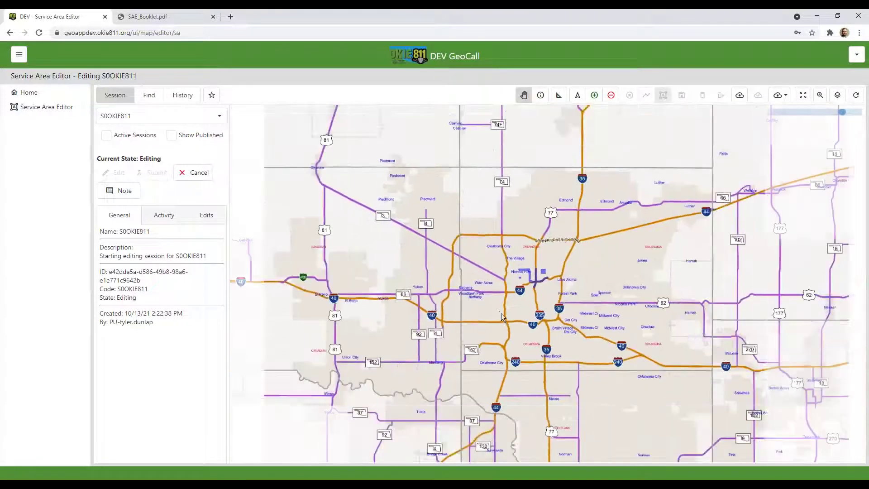
pyautogui.moveTo(501, 313); pyautogui.dragTo(409, 270)
pyautogui.scroll(3, 509, 253)
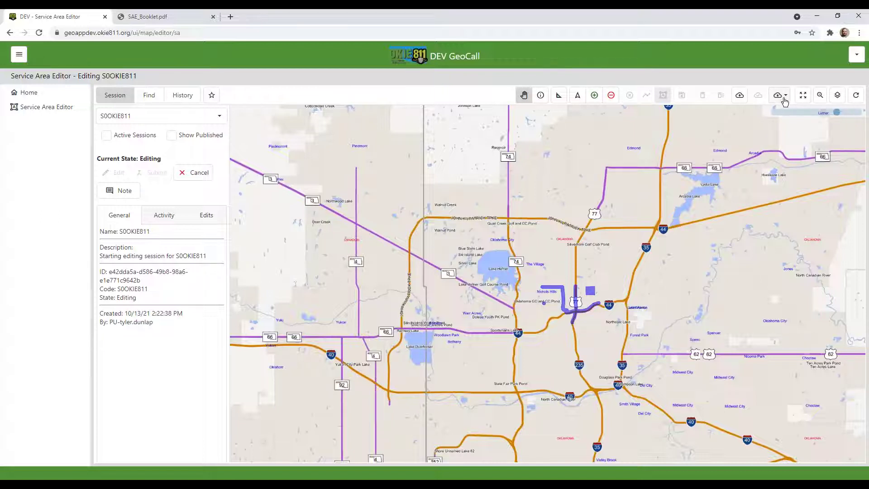
# Check the download options, then zoom to full extent and pan to reveal Oklahoma City and I-40
pyautogui.click(784, 96)
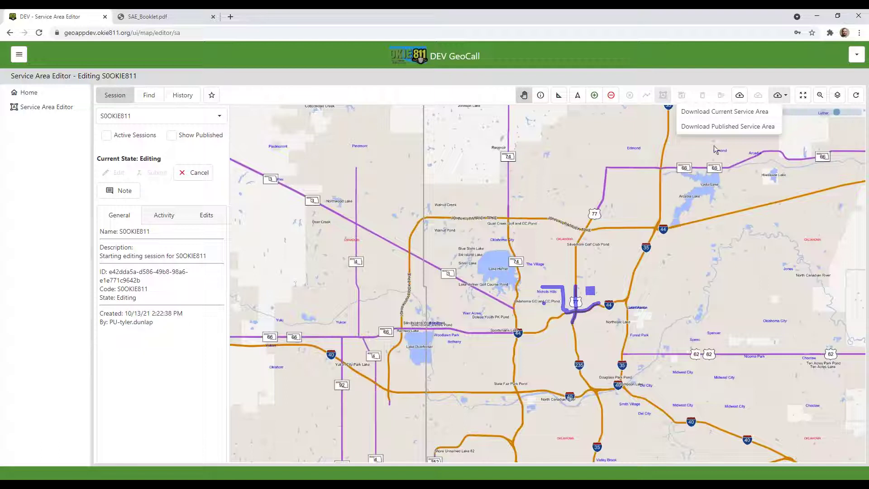
pyautogui.click(803, 96)
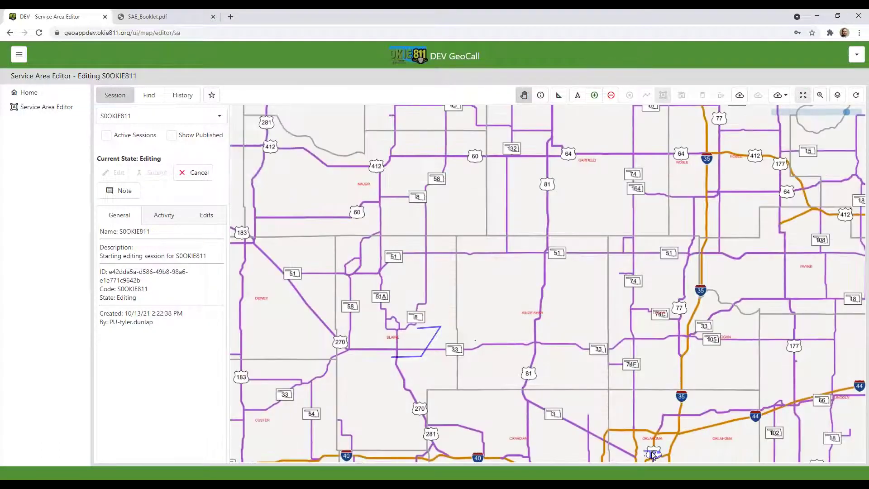
pyautogui.moveTo(654, 441); pyautogui.dragTo(608, 332)
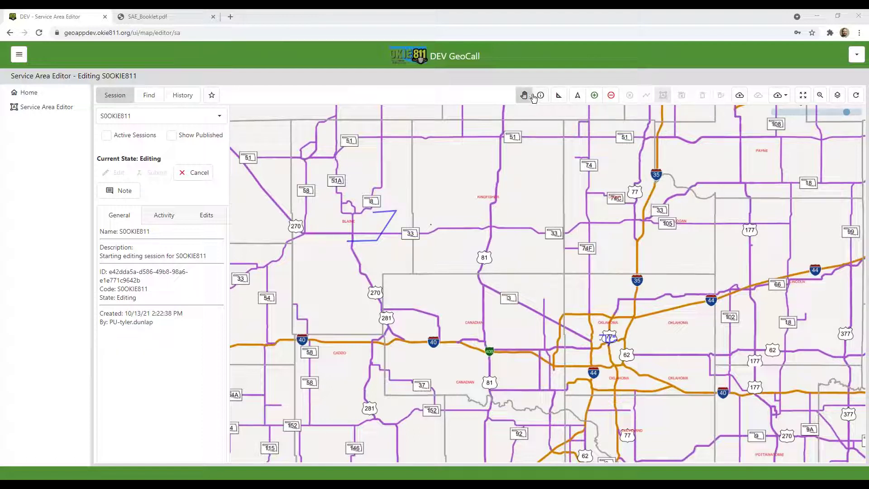
# Start a polygon deletion and frame the stray lines near Watonga
pyautogui.click(612, 96)
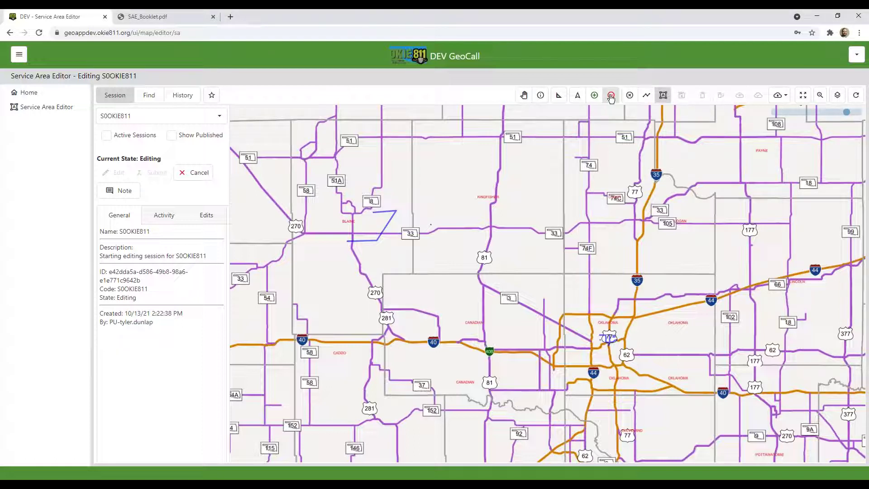
pyautogui.click(662, 96)
pyautogui.click(663, 95)
pyautogui.scroll(2, 362, 238)
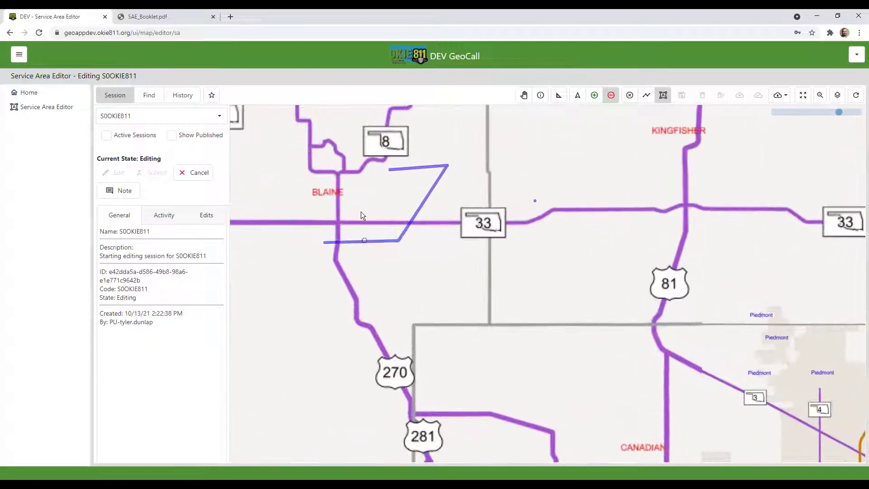
pyautogui.moveTo(365, 195); pyautogui.dragTo(386, 241)
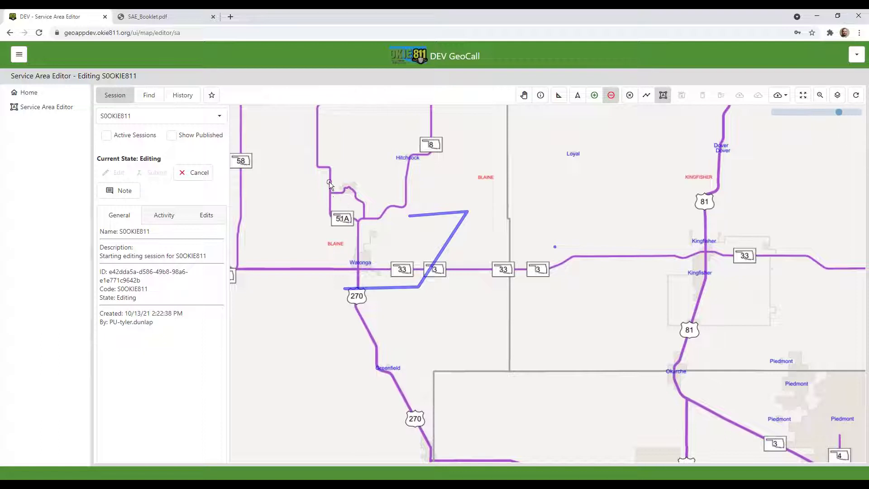
# Enclose the Watonga lines in a four-corner deletion polygon and save it to the session
pyautogui.click(336, 172)
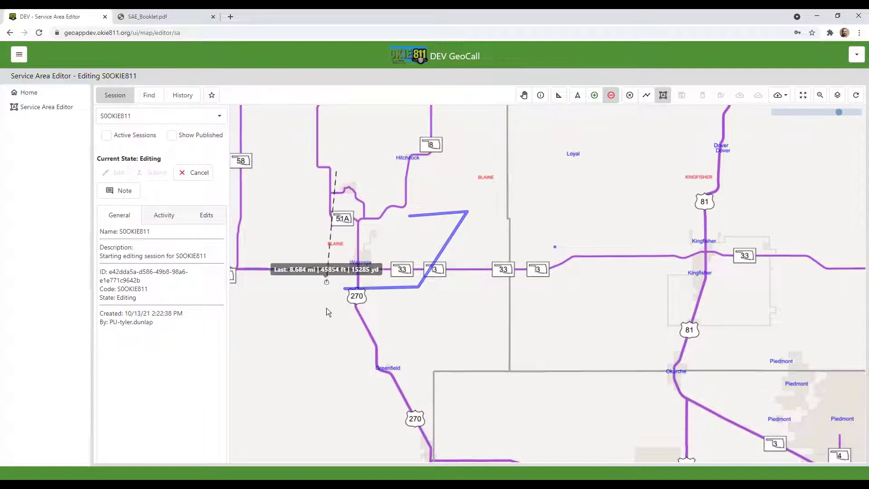
pyautogui.click(324, 320)
pyautogui.click(570, 336)
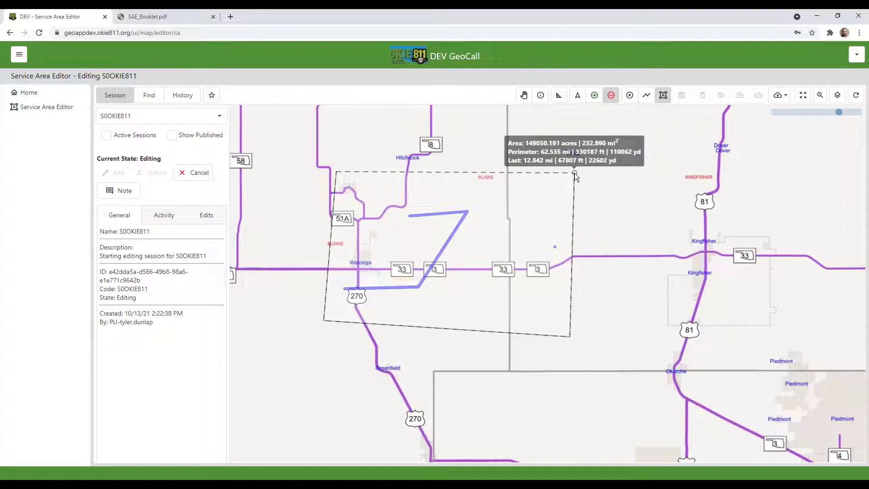
pyautogui.doubleClick(575, 173)
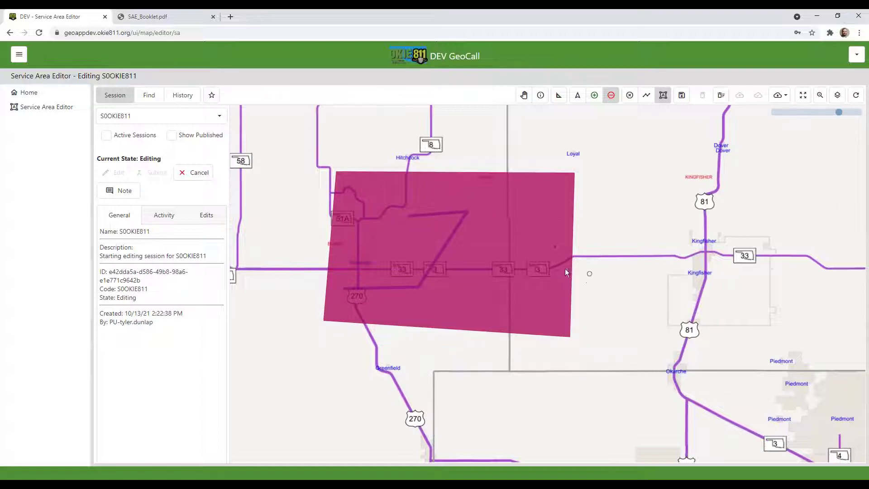
pyautogui.click(684, 97)
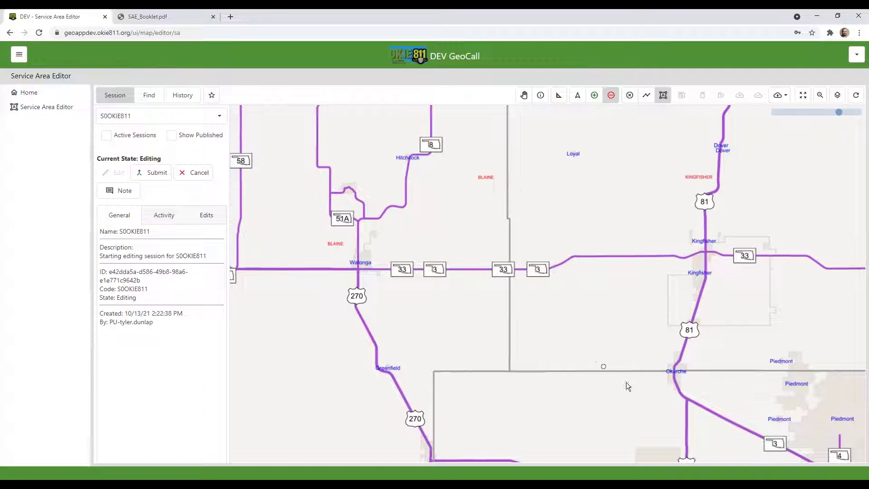
# Zoom in on the I-44/US-77 junction and place the removal polygon's first vertex
pyautogui.moveTo(626, 384); pyautogui.dragTo(387, 230)
pyautogui.moveTo(792, 409); pyautogui.dragTo(482, 252)
pyautogui.scroll(4, 485, 250)
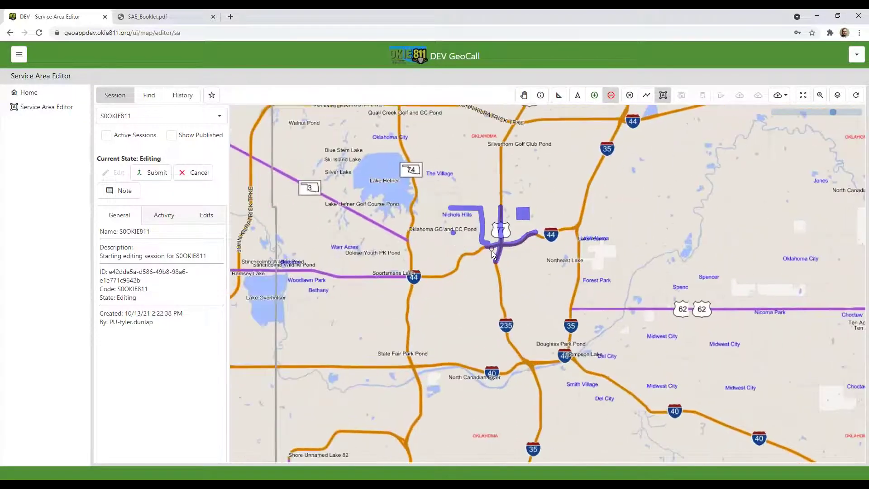
pyautogui.scroll(1, 509, 277)
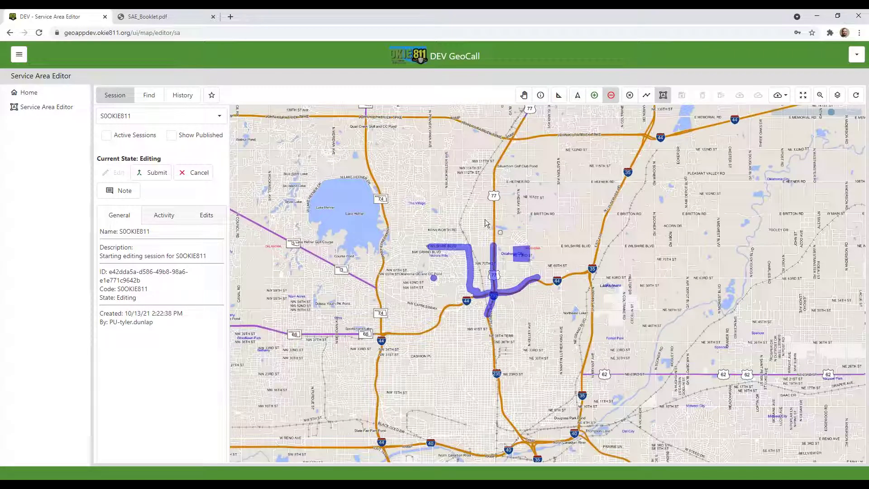
pyautogui.scroll(1, 546, 304)
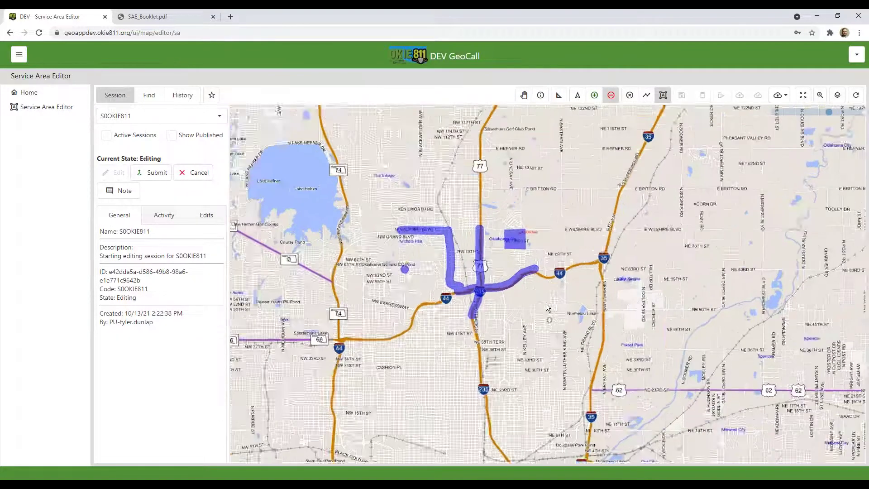
pyautogui.scroll(1, 461, 283)
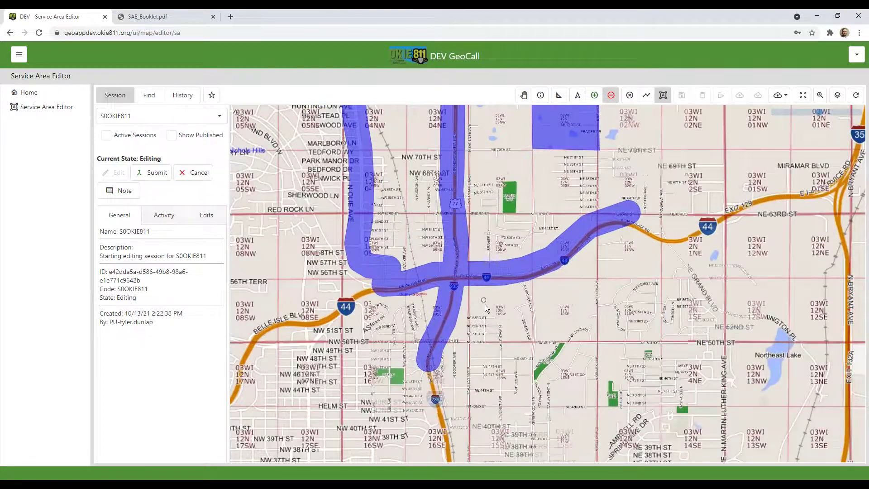
pyautogui.scroll(1, 485, 306)
pyautogui.scroll(1, 481, 302)
pyautogui.moveTo(471, 324); pyautogui.dragTo(455, 339)
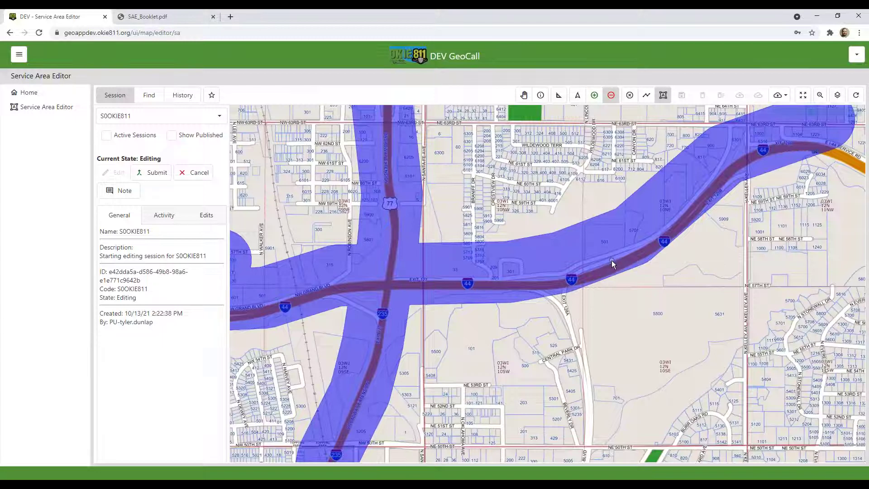
pyautogui.scroll(-1, 612, 260)
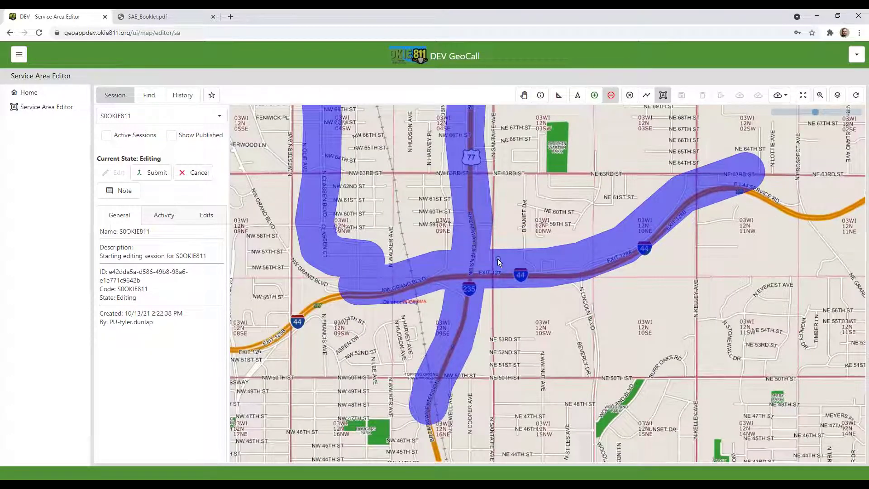
pyautogui.scroll(1, 504, 242)
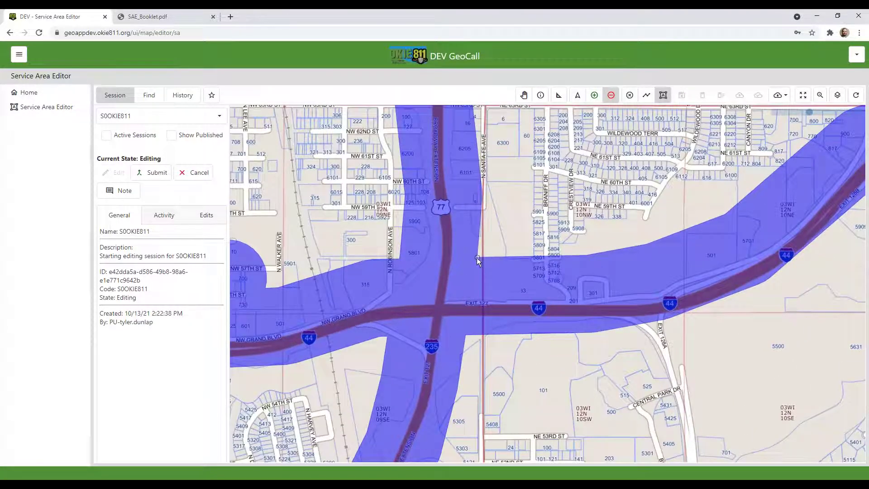
pyautogui.click(477, 257)
# Extend the removal outline east along I-44 past the strip's east end
pyautogui.click(465, 333)
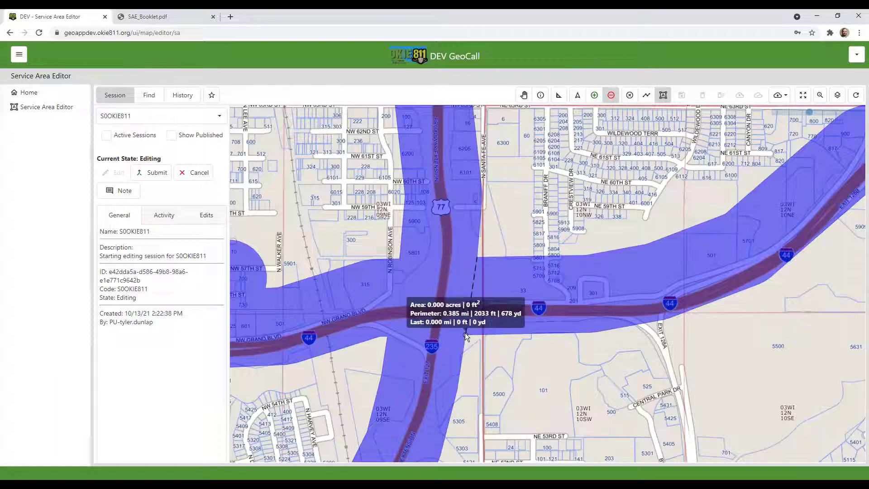
pyautogui.click(615, 373)
pyautogui.moveTo(751, 327); pyautogui.dragTo(502, 342)
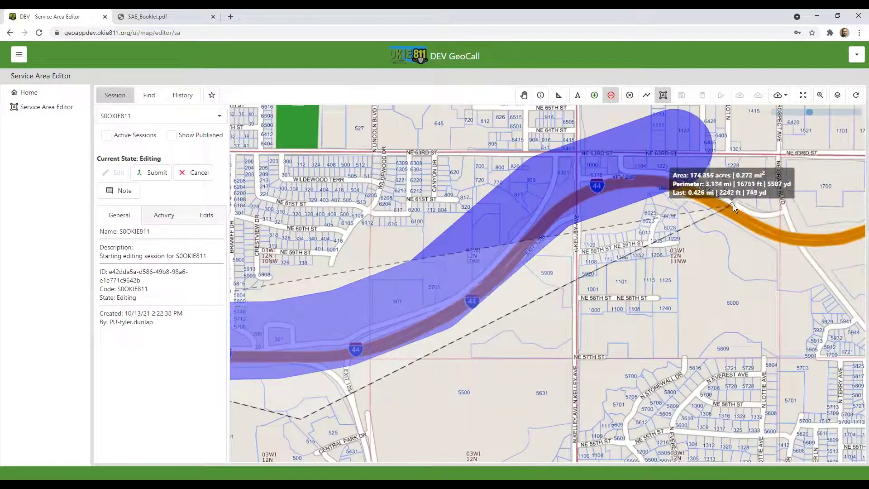
pyautogui.click(757, 164)
pyautogui.moveTo(757, 164); pyautogui.dragTo(773, 216)
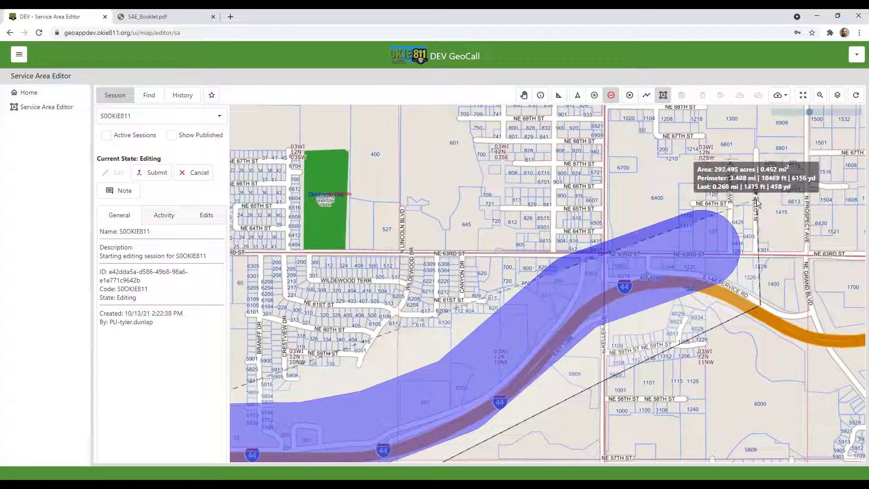
pyautogui.click(759, 186)
# Close the outline back along the north side and save the I-44 removal
pyautogui.click(706, 162)
pyautogui.click(485, 252)
pyautogui.moveTo(453, 294); pyautogui.dragTo(588, 239)
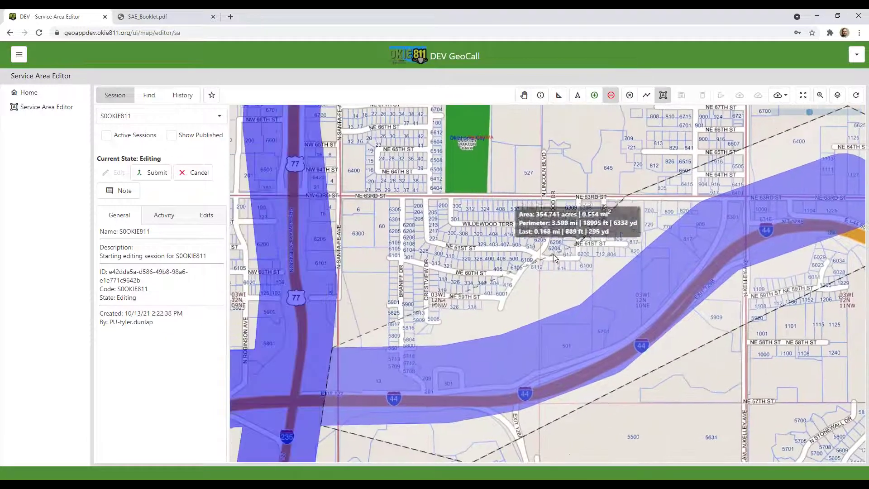
pyautogui.doubleClick(458, 300)
pyautogui.scroll(-3, 556, 357)
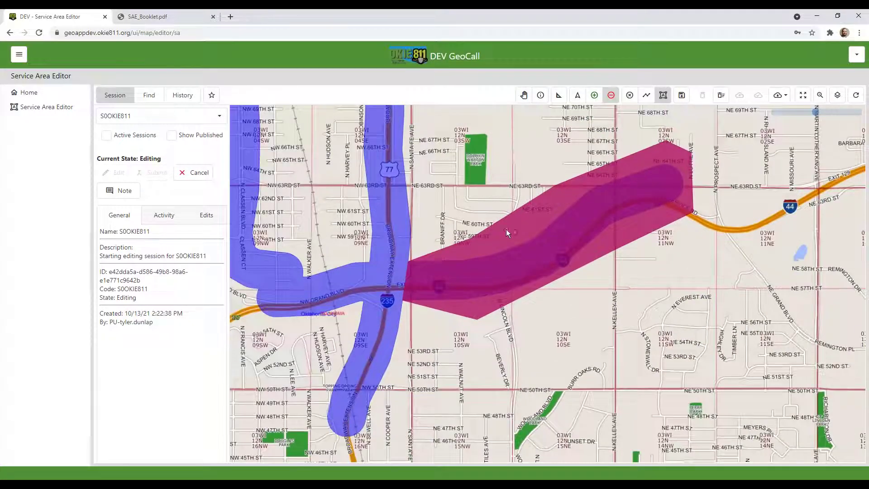
pyautogui.click(664, 99)
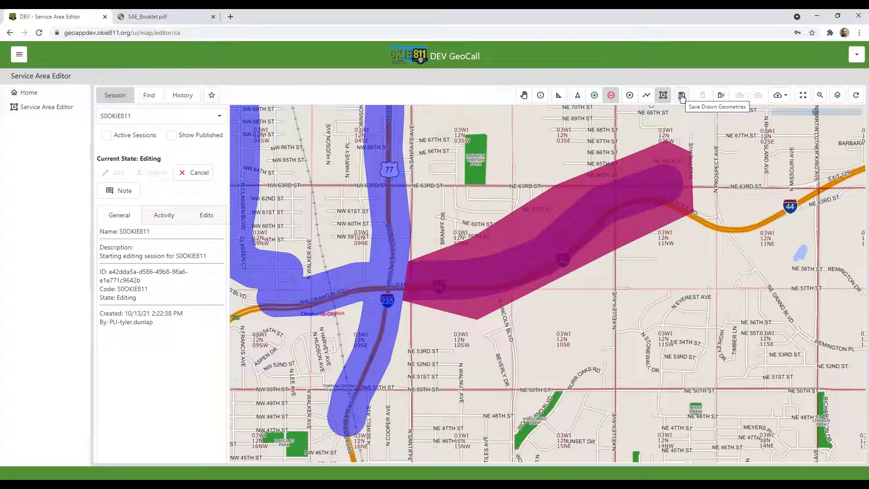
pyautogui.click(681, 96)
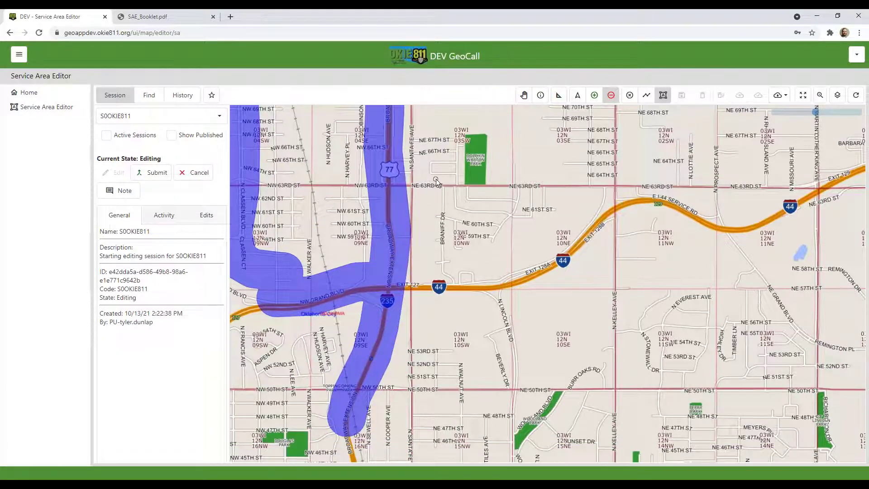
# Pan and zoom to the square block between E Wilshire Blvd and NE 70th St
pyautogui.moveTo(442, 242); pyautogui.dragTo(455, 267)
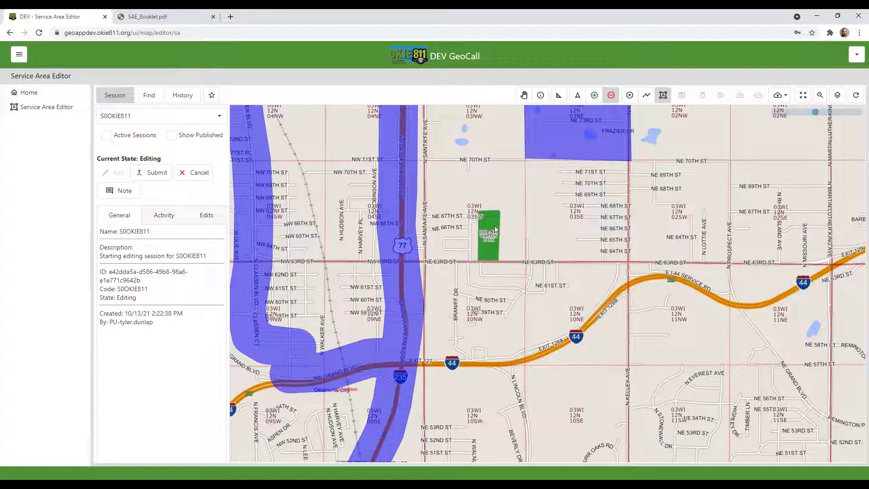
pyautogui.moveTo(499, 192); pyautogui.dragTo(523, 257)
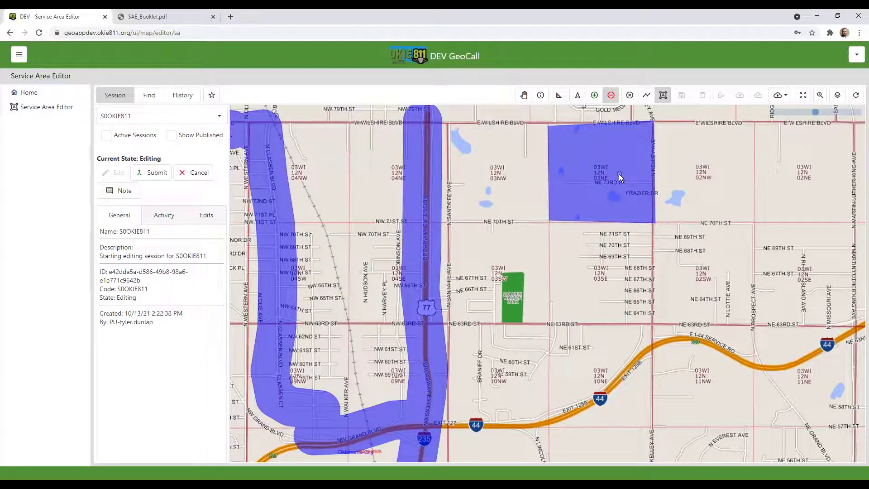
pyautogui.moveTo(578, 172); pyautogui.dragTo(541, 213)
pyautogui.scroll(2, 534, 198)
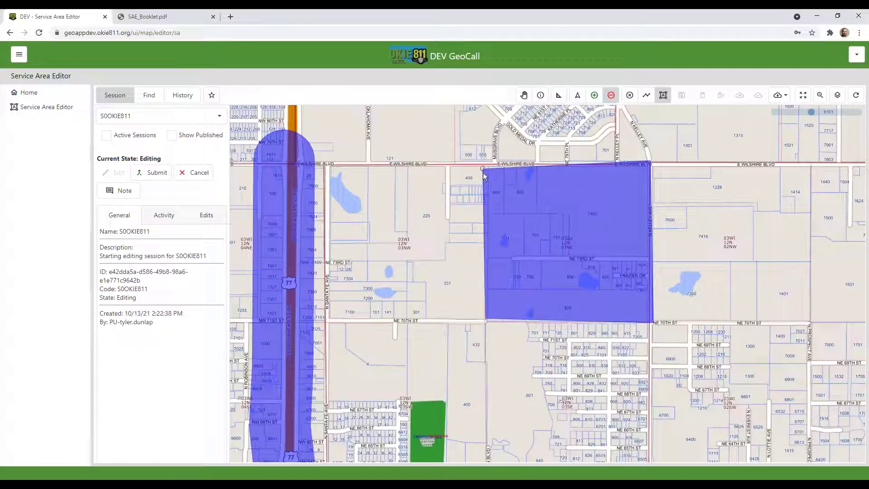
pyautogui.scroll(2, 483, 173)
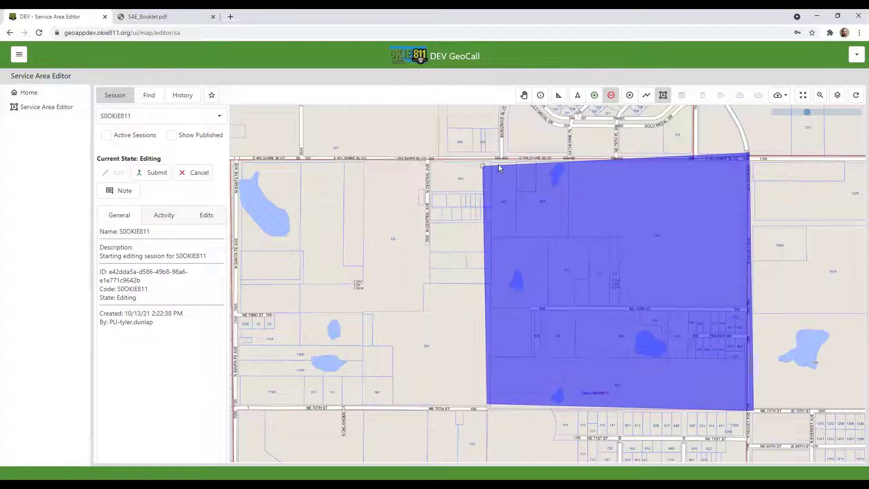
# Outline the block's four corners as a removal and save it to the session
pyautogui.click(476, 161)
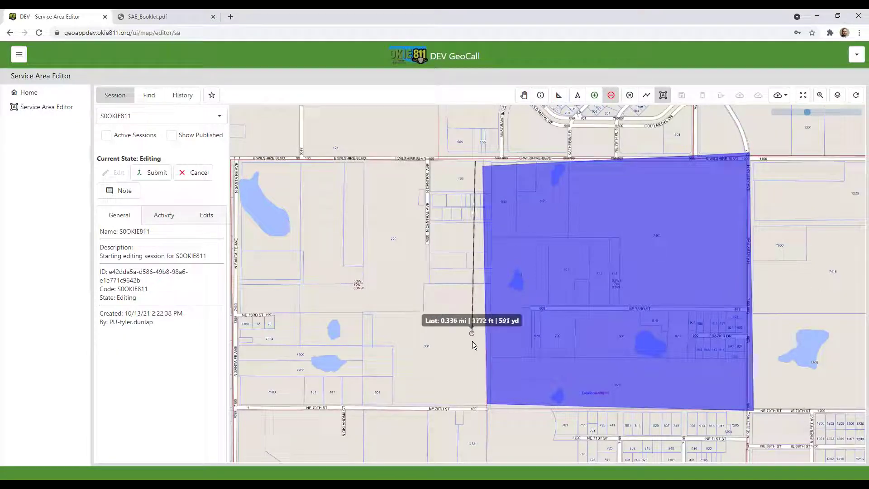
pyautogui.click(481, 410)
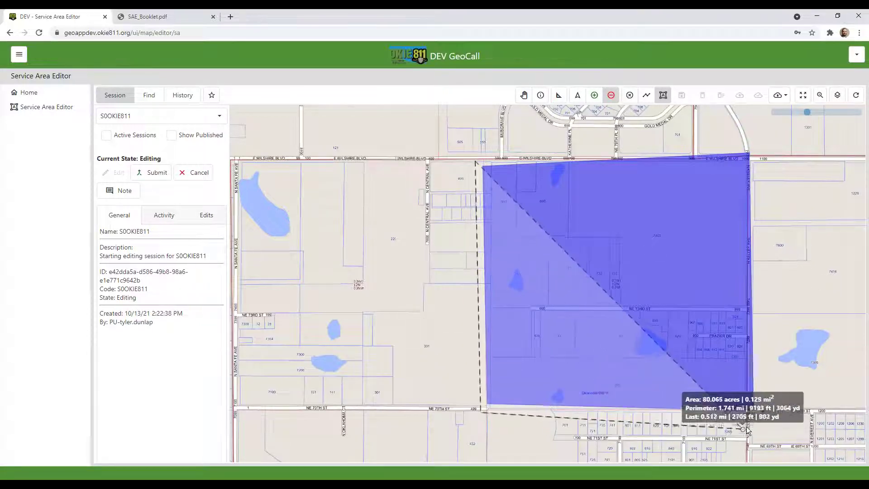
pyautogui.click(760, 415)
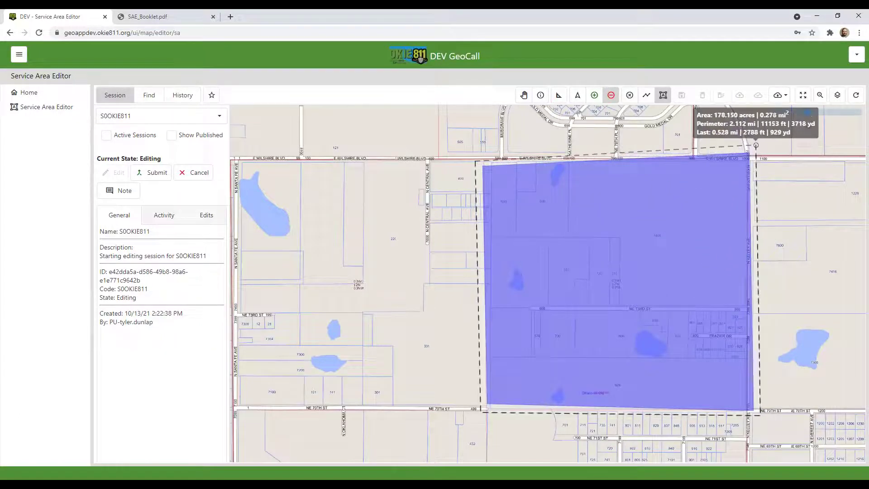
pyautogui.doubleClick(756, 145)
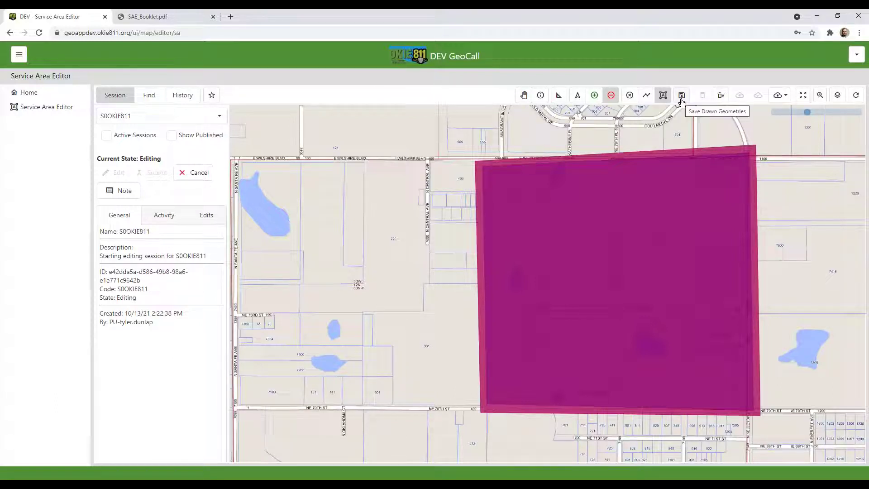
pyautogui.click(682, 100)
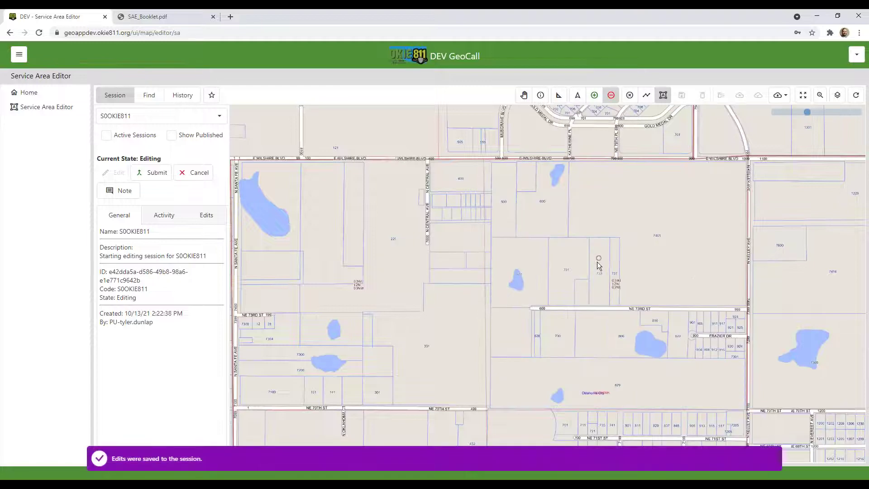
pyautogui.scroll(-5, 598, 265)
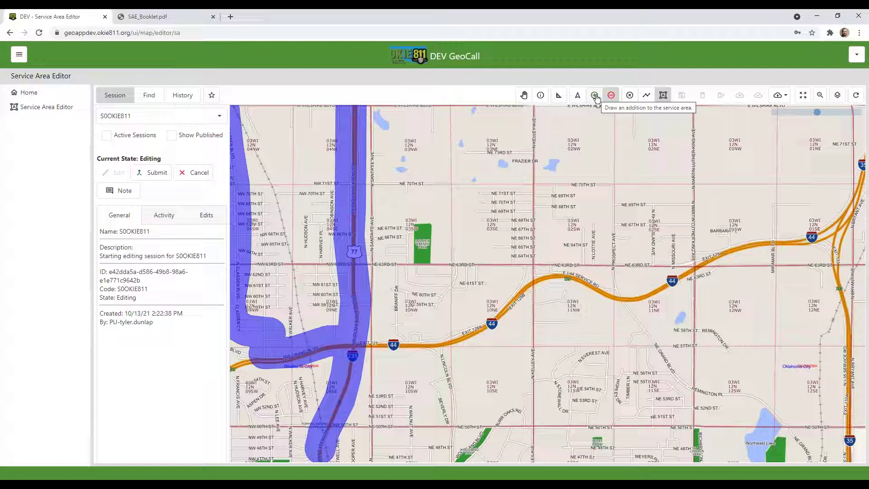
# Switch to drawing additions with the line tool and start the line at NW 63rd St
pyautogui.click(594, 96)
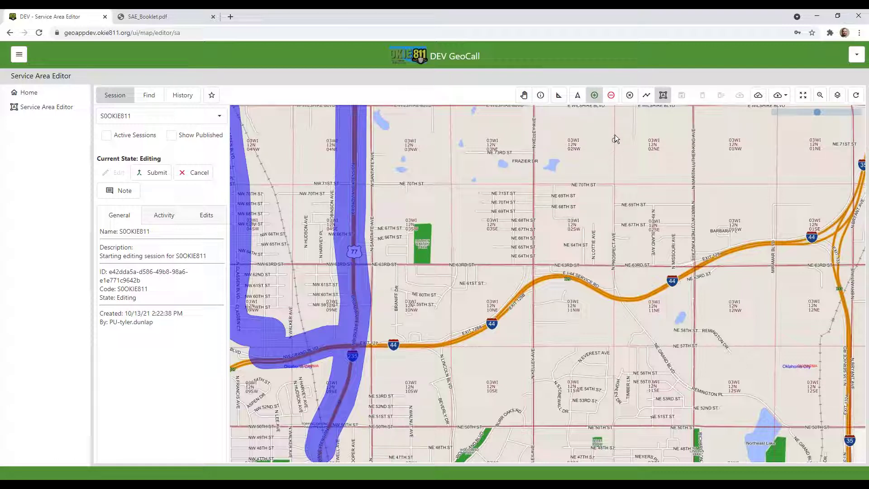
pyautogui.click(649, 100)
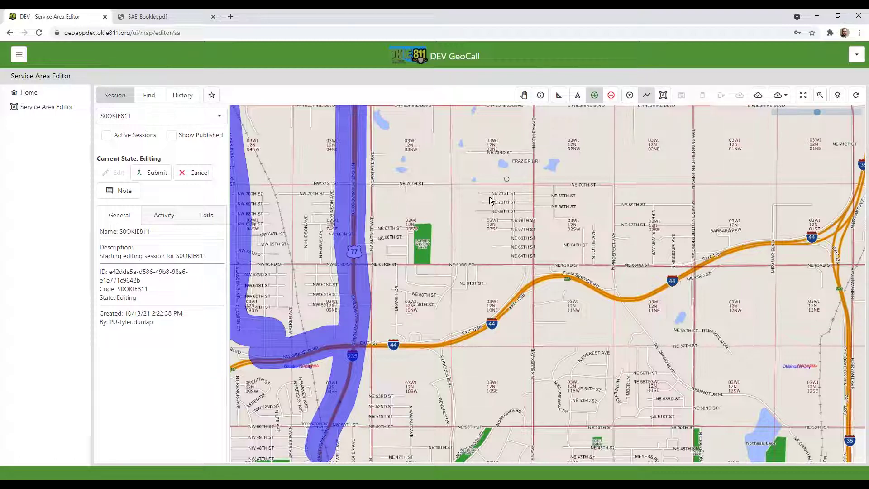
pyautogui.moveTo(436, 251); pyautogui.dragTo(527, 230)
pyautogui.scroll(1, 473, 231)
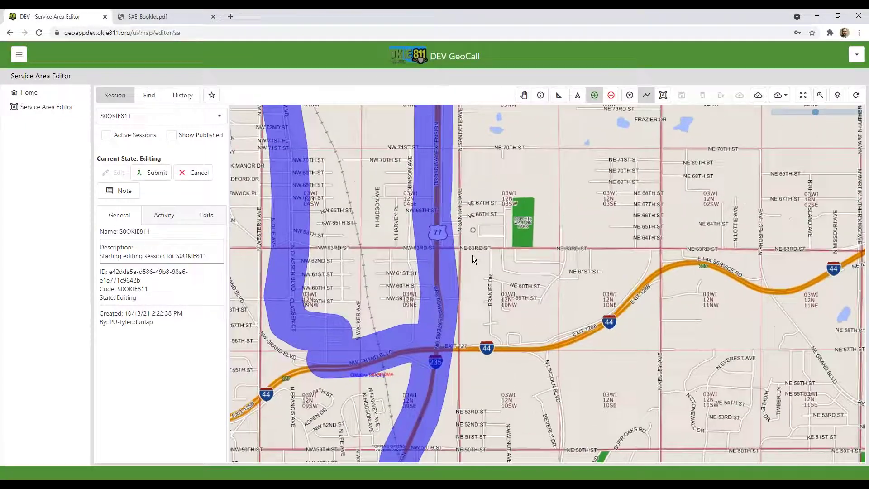
pyautogui.scroll(3, 472, 255)
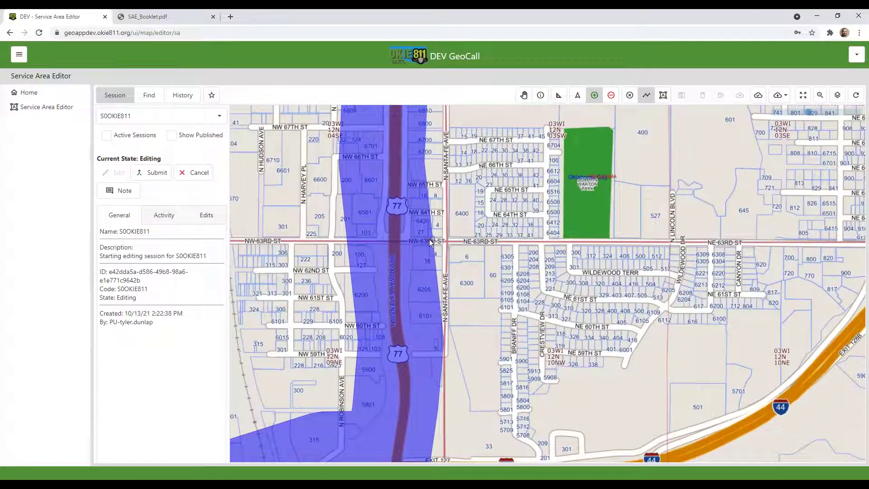
pyautogui.click(431, 240)
# Trace NE 63rd St east to I-44 and finish the buffered line
pyautogui.scroll(-2, 621, 244)
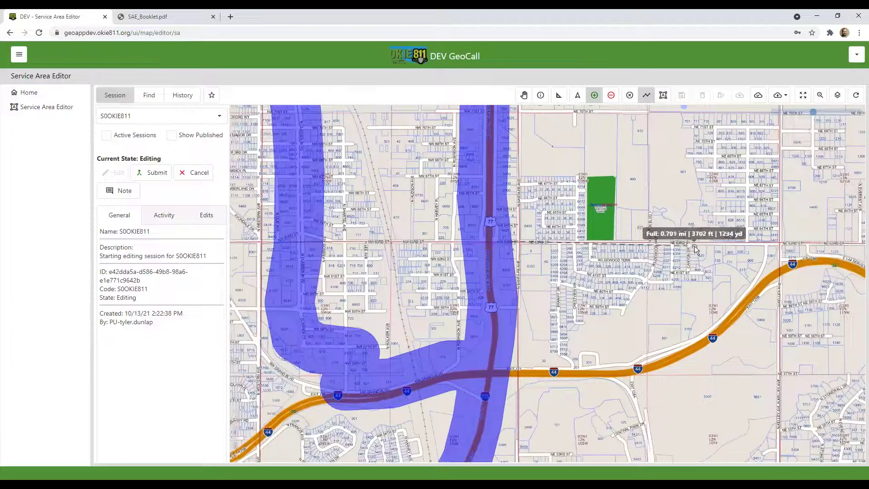
pyautogui.moveTo(640, 243); pyautogui.dragTo(462, 227)
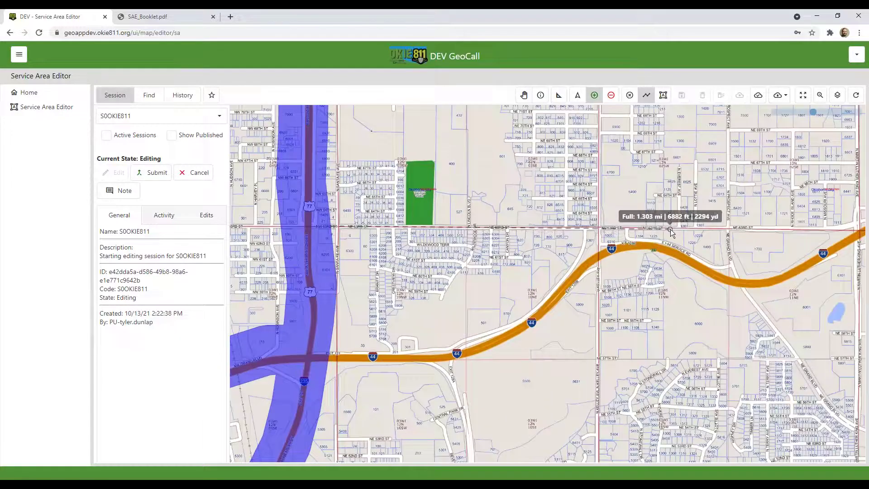
pyautogui.click(670, 227)
pyautogui.moveTo(781, 233); pyautogui.dragTo(591, 226)
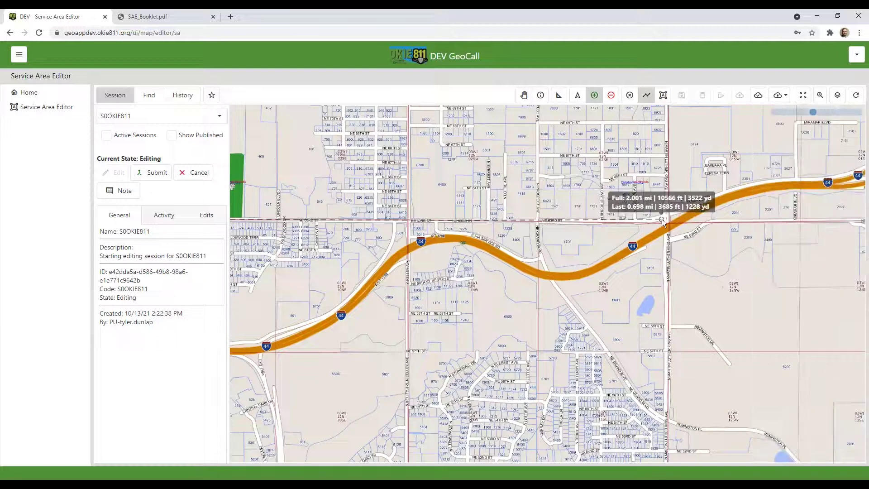
pyautogui.click(683, 211)
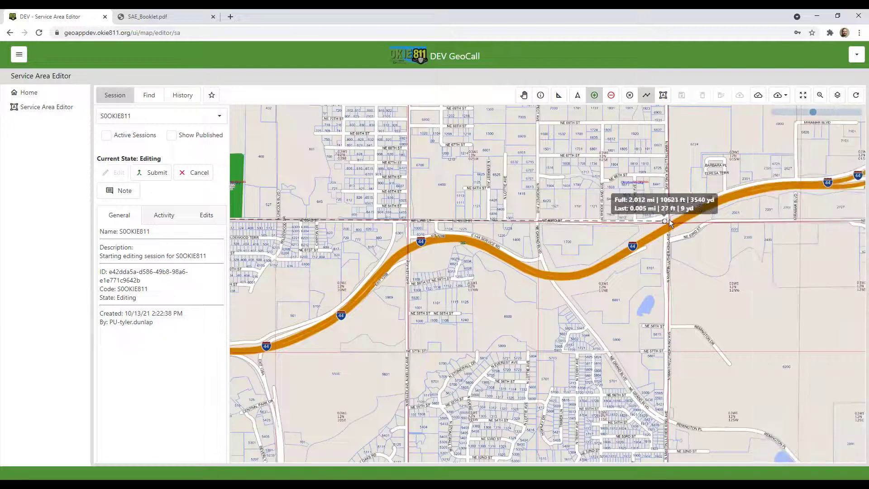
pyautogui.doubleClick(695, 211)
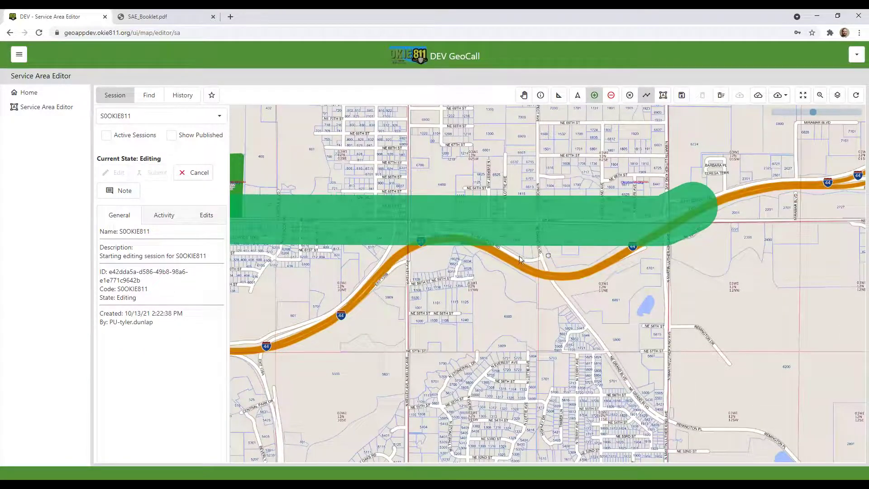
# Bring the whole NE 63rd St corridor into view and save it to the session
pyautogui.moveTo(471, 249); pyautogui.dragTo(660, 305)
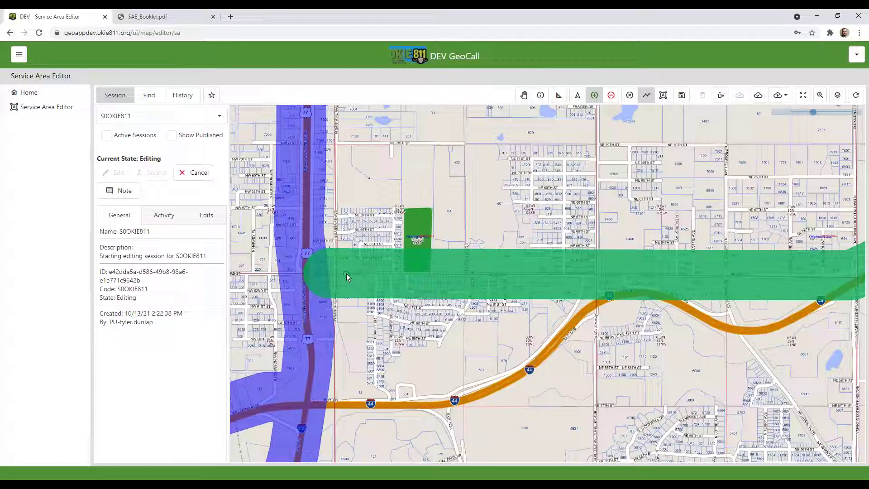
pyautogui.moveTo(606, 282)
pyautogui.mouseDown()
pyautogui.moveTo(400, 230)
pyautogui.moveTo(607, 297)
pyautogui.mouseUp()
pyautogui.scroll(-1, 401, 230)
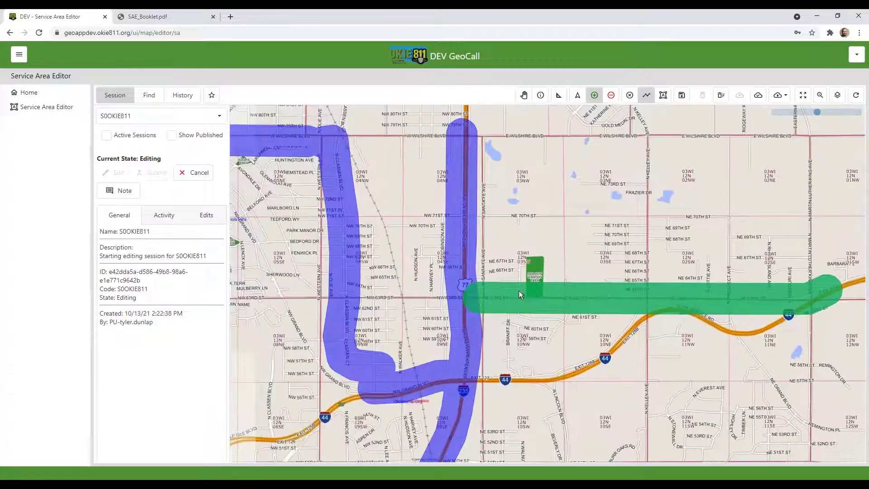
pyautogui.moveTo(670, 327); pyautogui.dragTo(540, 302)
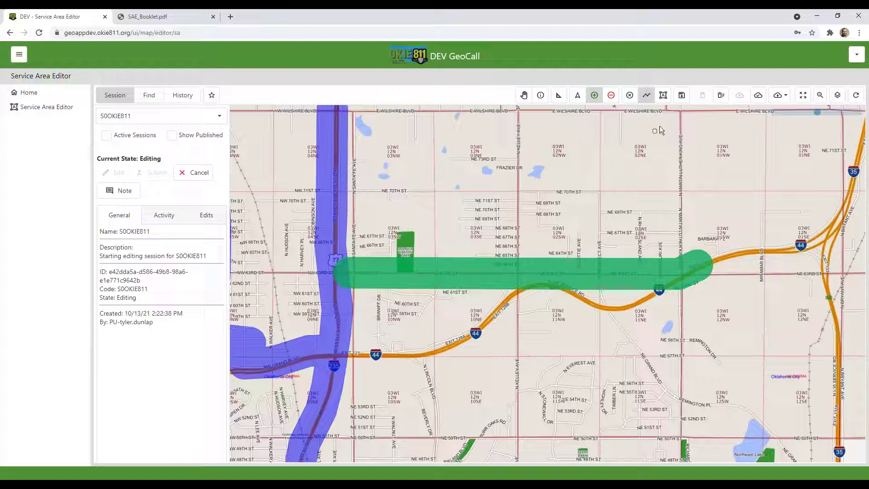
pyautogui.click(681, 96)
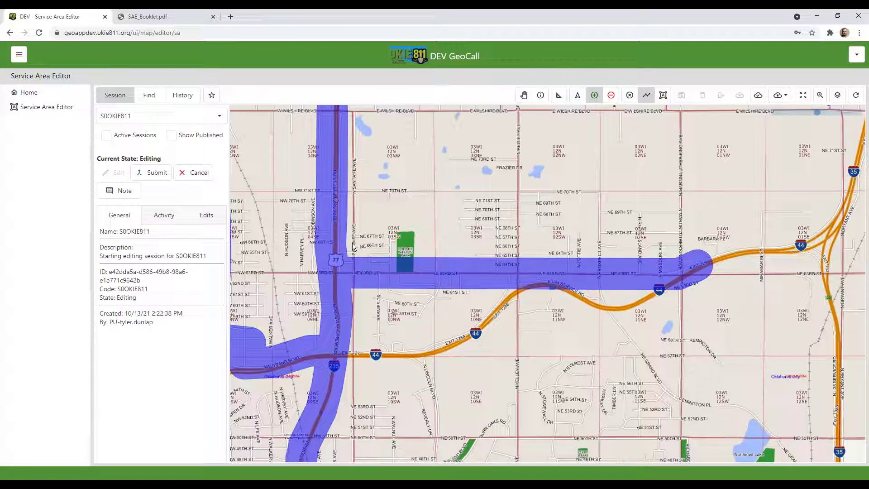
# Choose the polygon tool and zoom into the area south of E Wilshire Blvd
pyautogui.moveTo(478, 260); pyautogui.dragTo(492, 324)
pyautogui.click(663, 96)
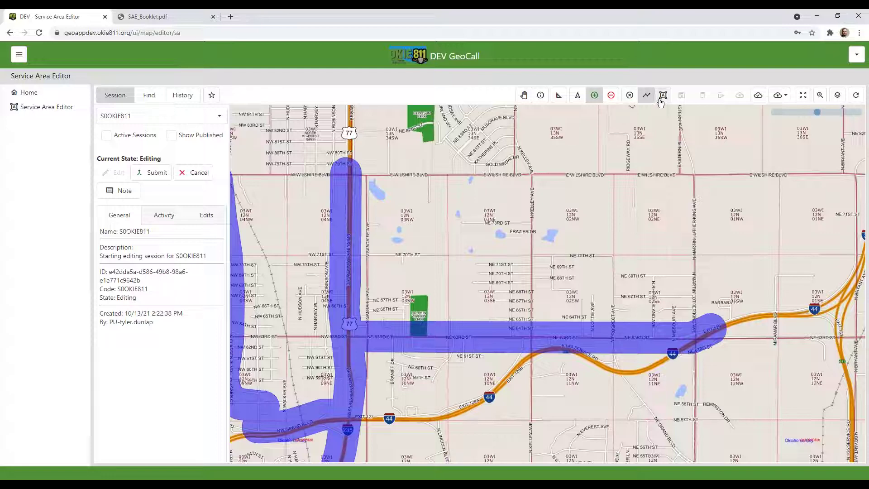
pyautogui.scroll(1, 463, 187)
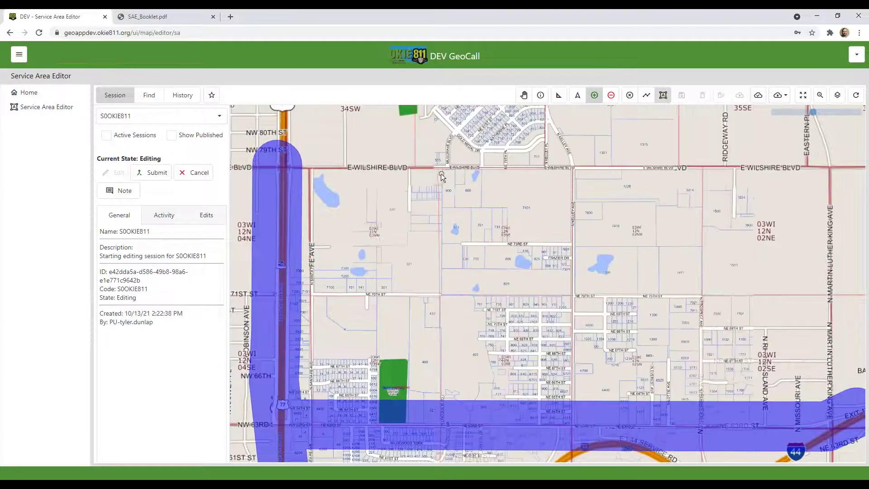
pyautogui.scroll(1, 438, 168)
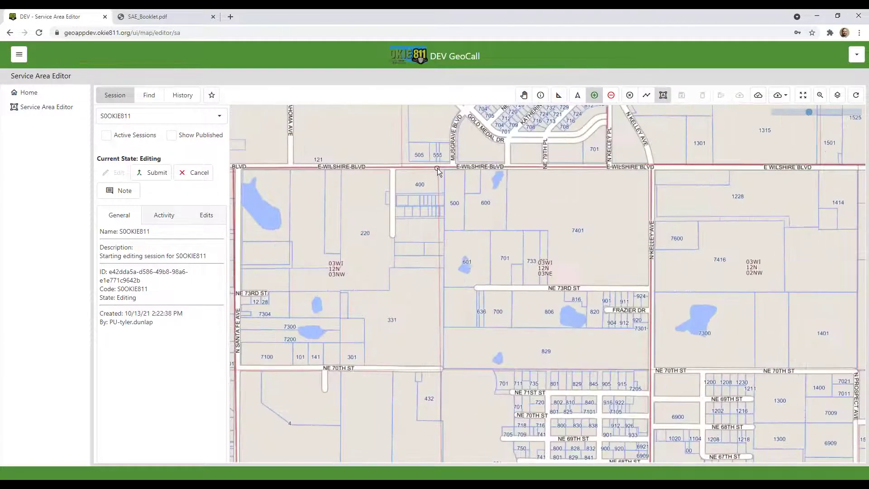
# Draw the block bounded by Wilshire, NE 70th St and N Kelley Ave, and save it
pyautogui.click(439, 167)
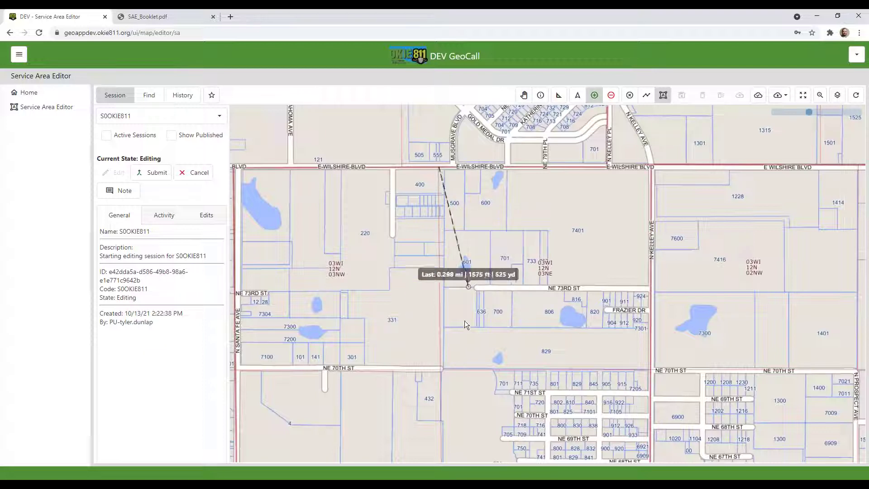
pyautogui.click(442, 368)
pyautogui.click(650, 368)
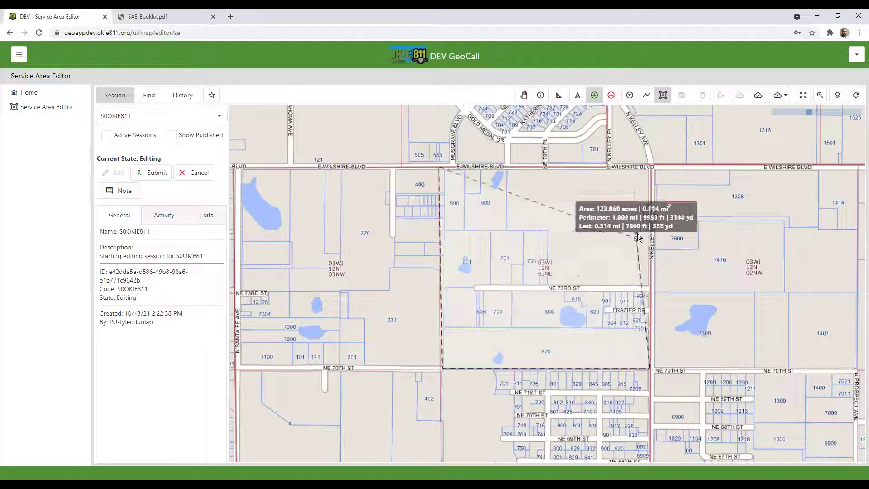
pyautogui.doubleClick(653, 167)
pyautogui.scroll(-2, 563, 229)
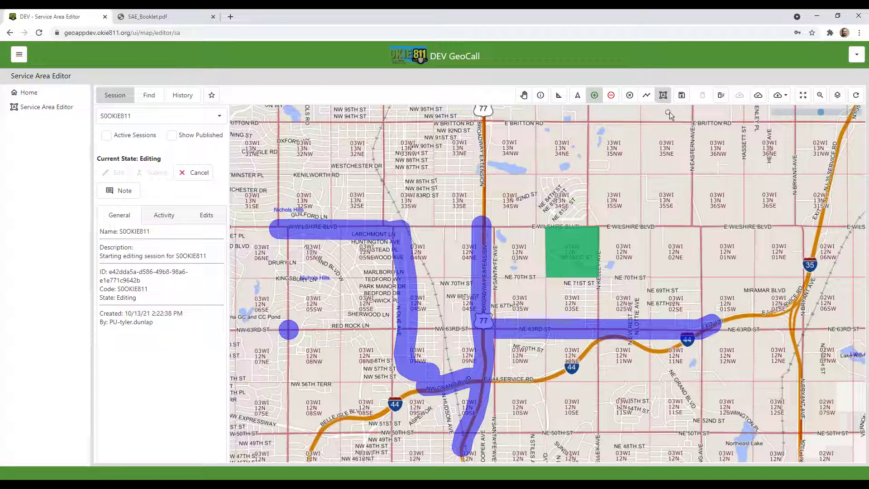
pyautogui.click(683, 96)
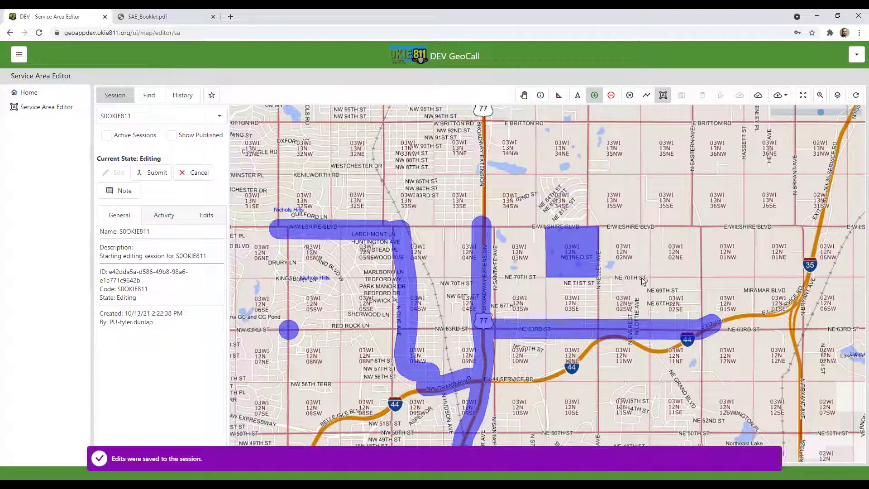
pyautogui.moveTo(554, 252); pyautogui.dragTo(423, 217)
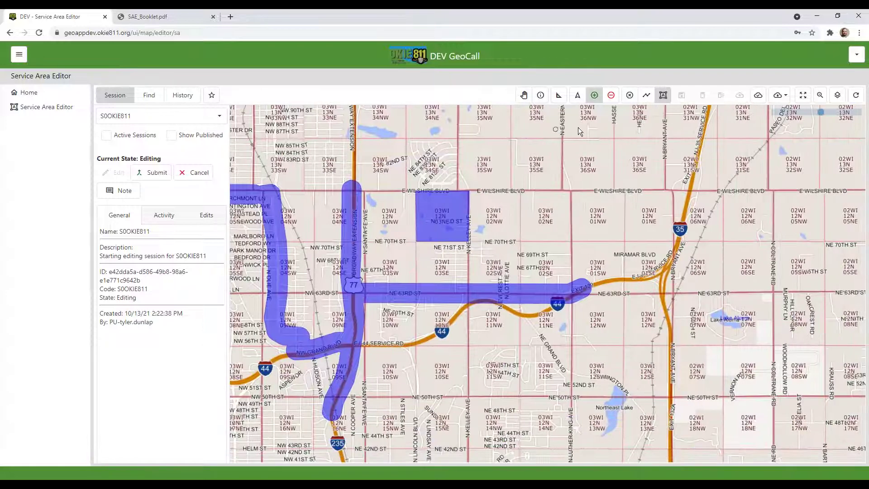
# Drop seven overlapping circular point areas east of N Kelley Ave between Wilshire and NE 70th St
pyautogui.click(630, 96)
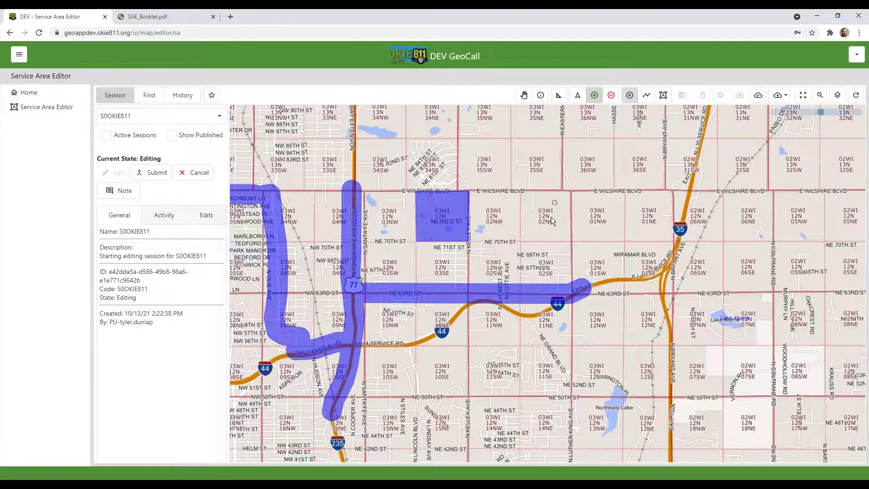
pyautogui.scroll(1, 539, 230)
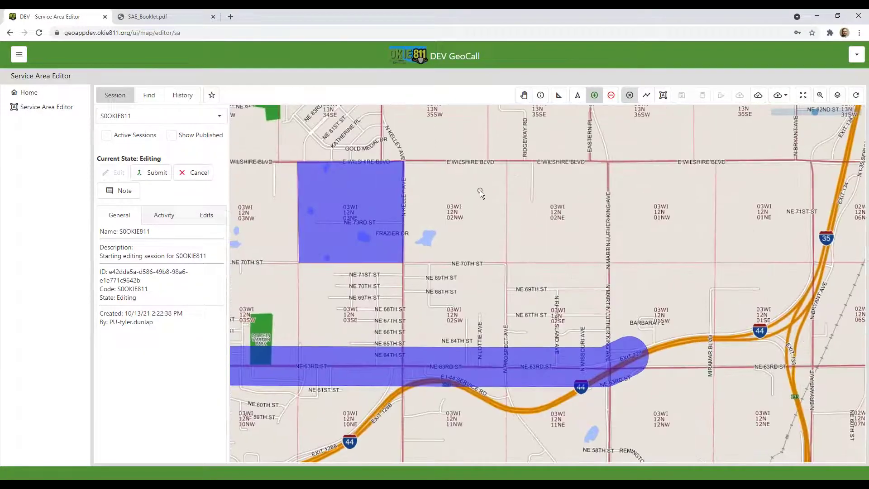
pyautogui.click(485, 186)
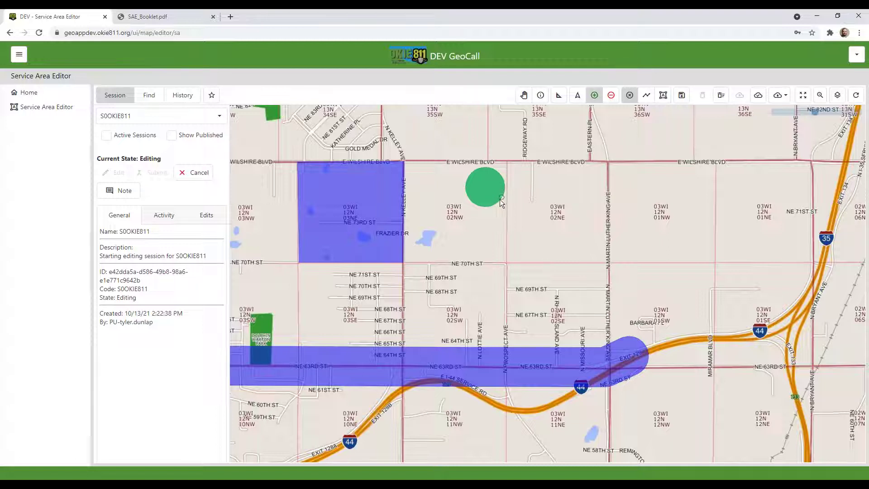
pyautogui.click(533, 243)
pyautogui.click(577, 249)
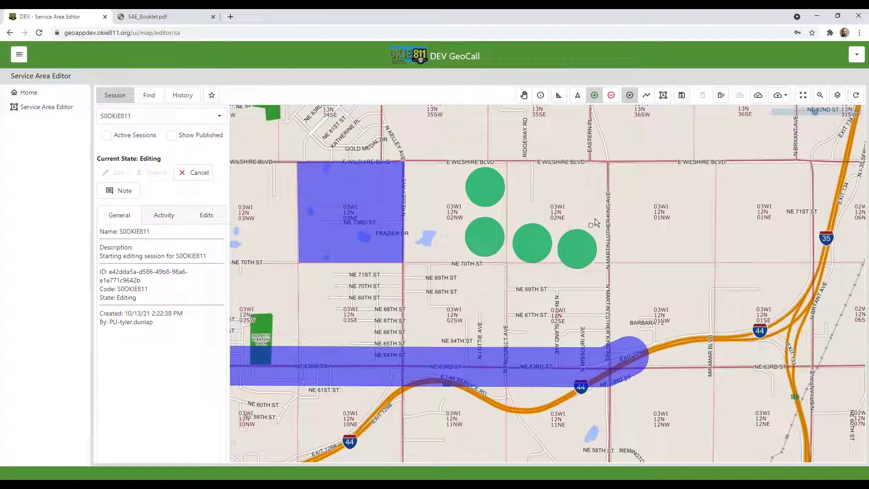
pyautogui.click(595, 218)
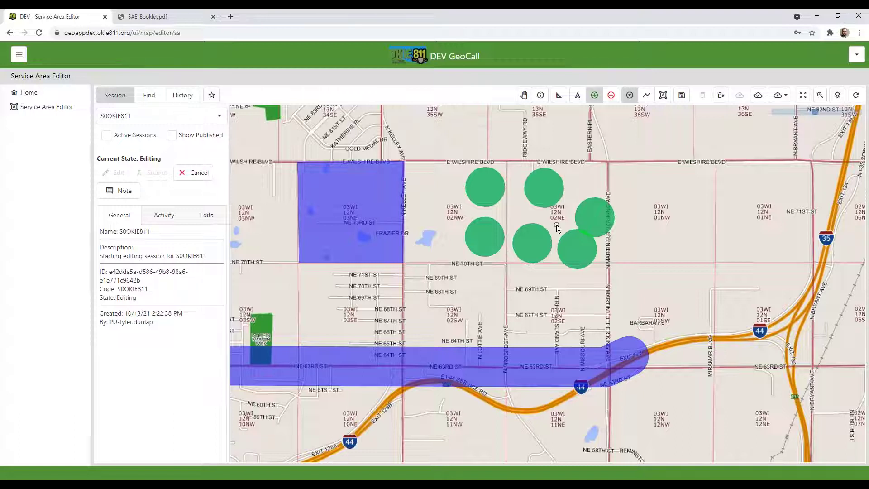
pyautogui.click(576, 195)
pyautogui.click(596, 176)
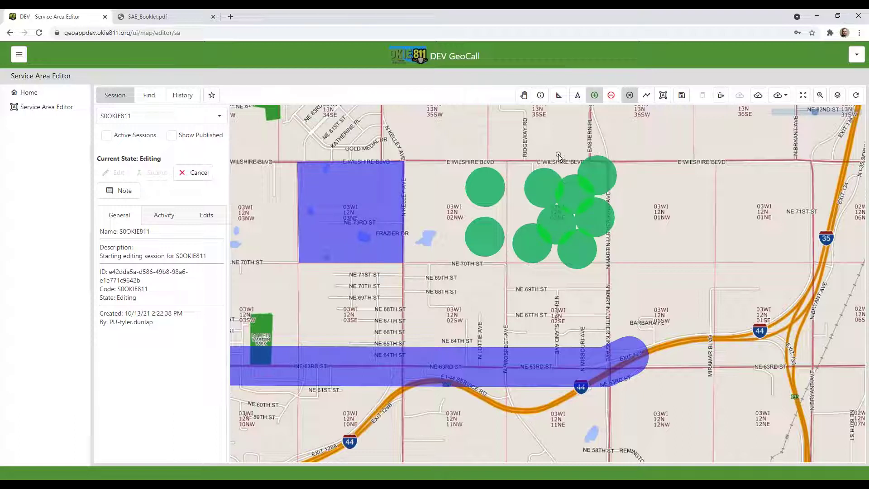
pyautogui.click(559, 154)
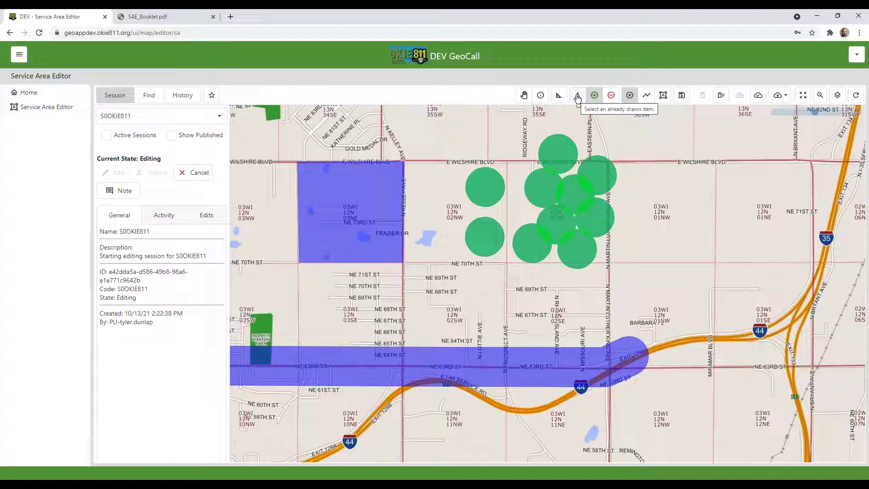
pyautogui.click(577, 96)
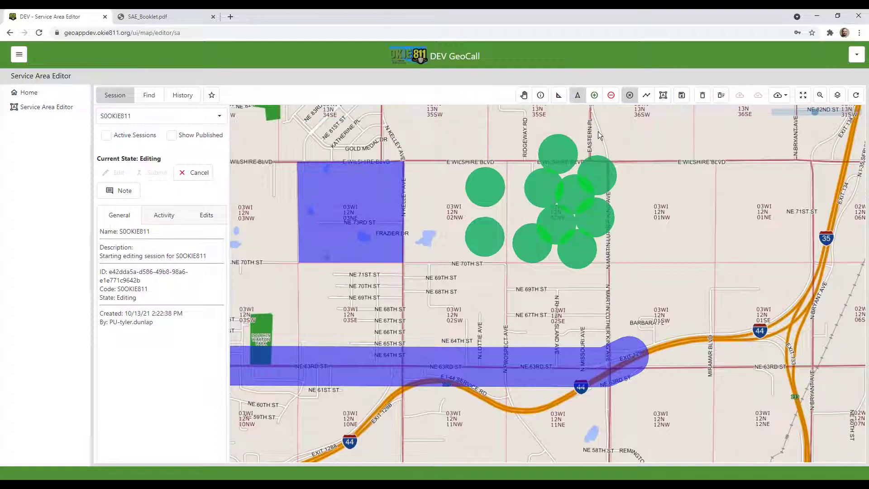
# Select the circle straddling E Wilshire Blvd and delete it
pyautogui.scroll(1, 594, 140)
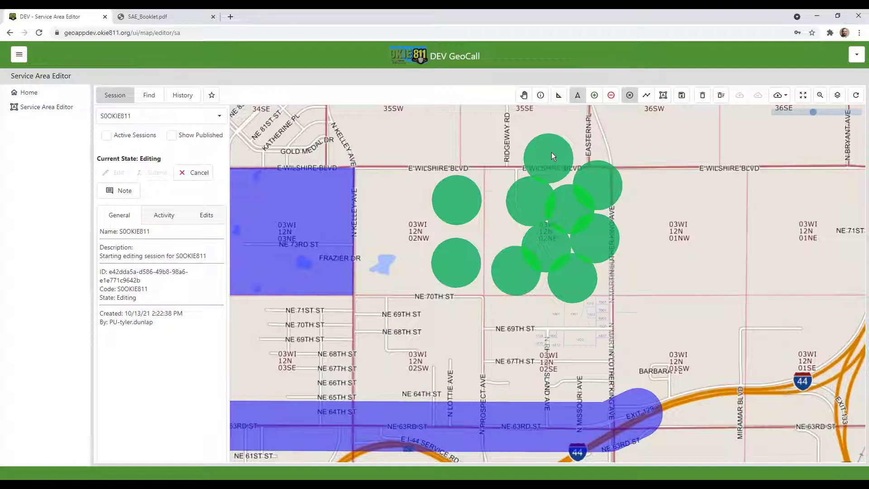
pyautogui.click(551, 151)
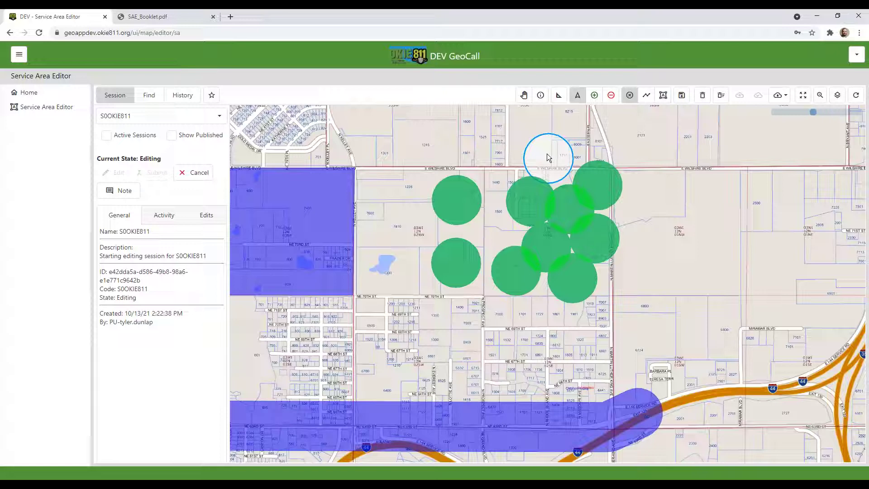
pyautogui.click(299, 210)
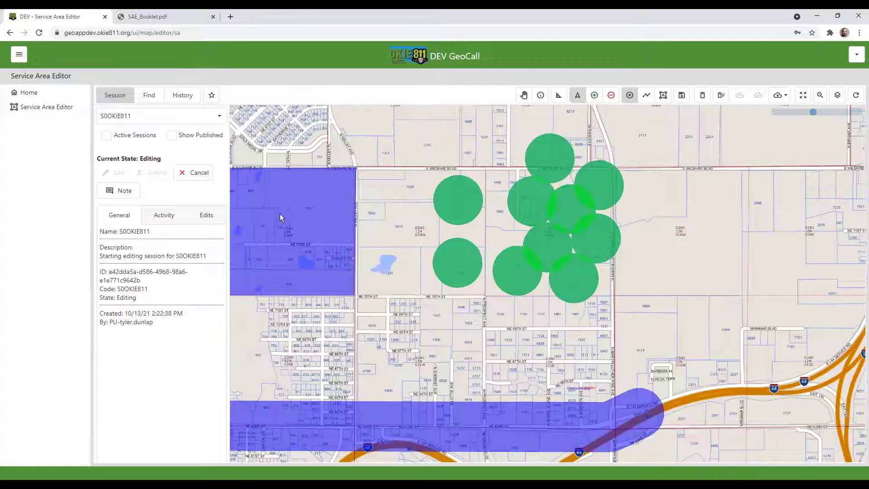
pyautogui.scroll(1, 281, 203)
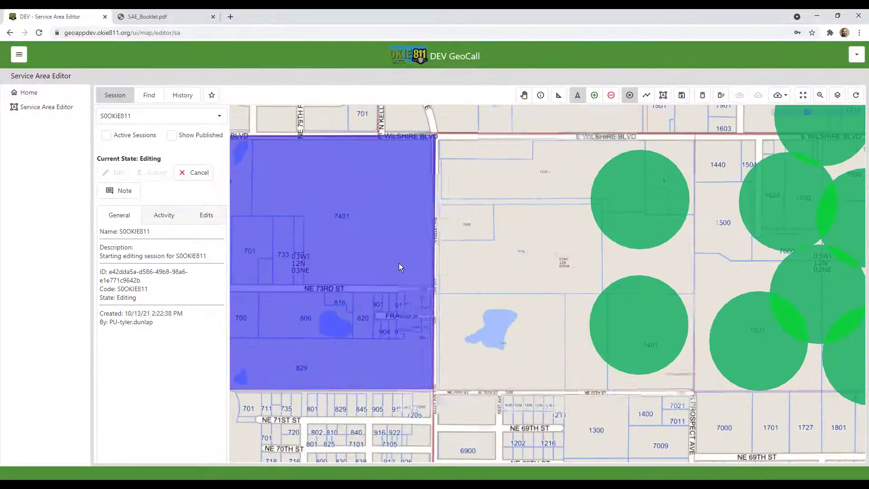
pyautogui.scroll(-2, 385, 262)
pyautogui.scroll(1, 556, 211)
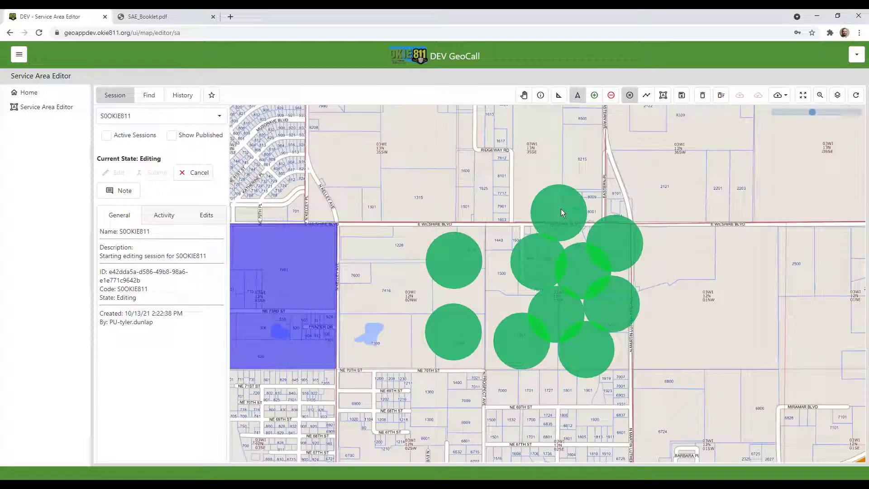
pyautogui.click(561, 209)
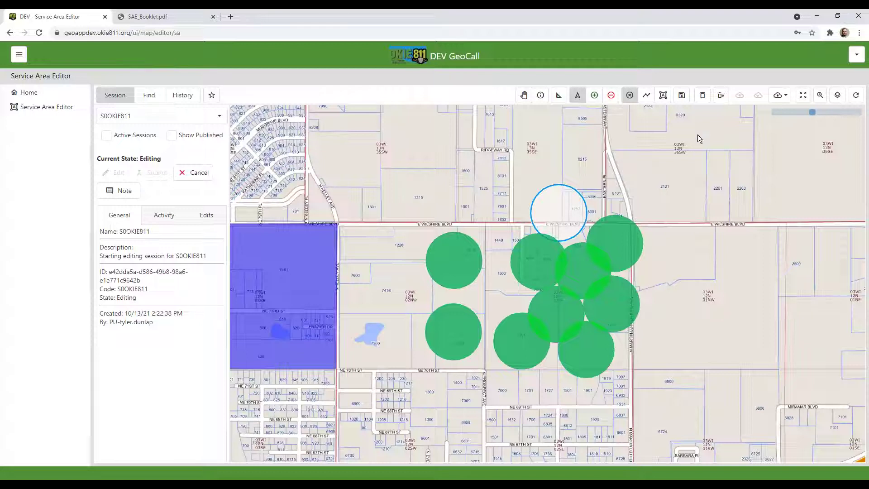
pyautogui.click(702, 97)
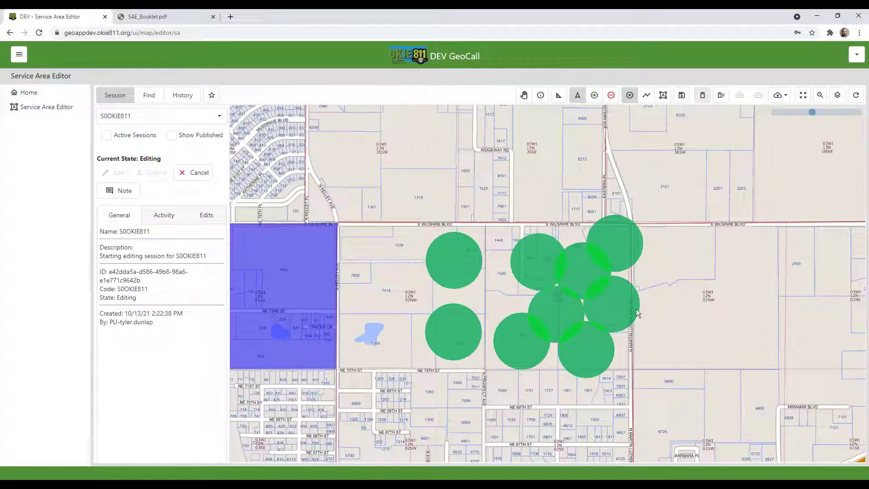
# Zoom out and discard the remaining unsaved green circles
pyautogui.scroll(-2, 536, 311)
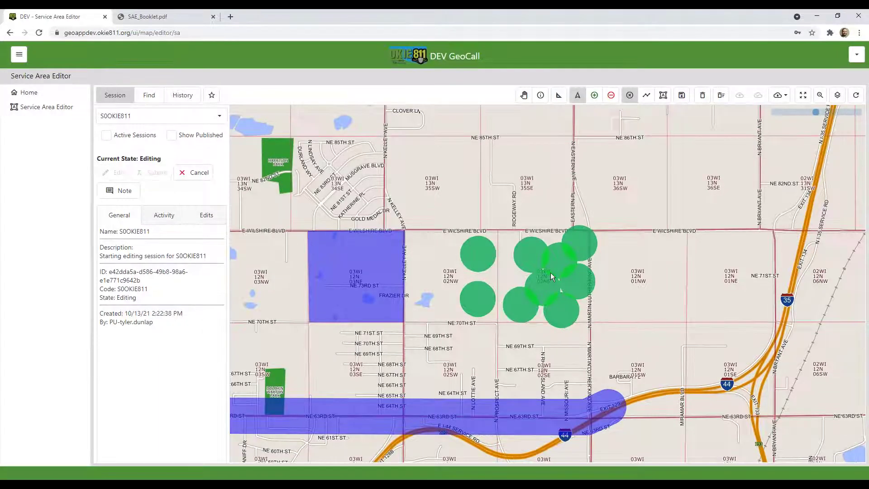
pyautogui.scroll(-1, 551, 272)
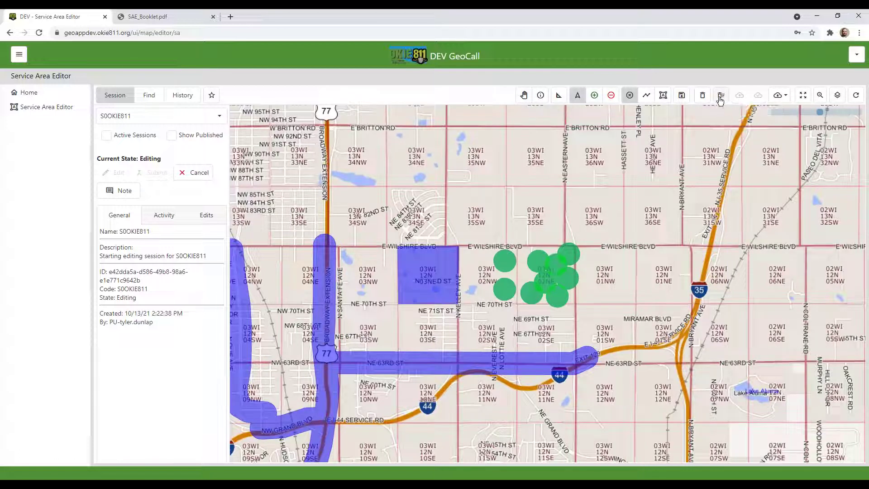
pyautogui.click(721, 96)
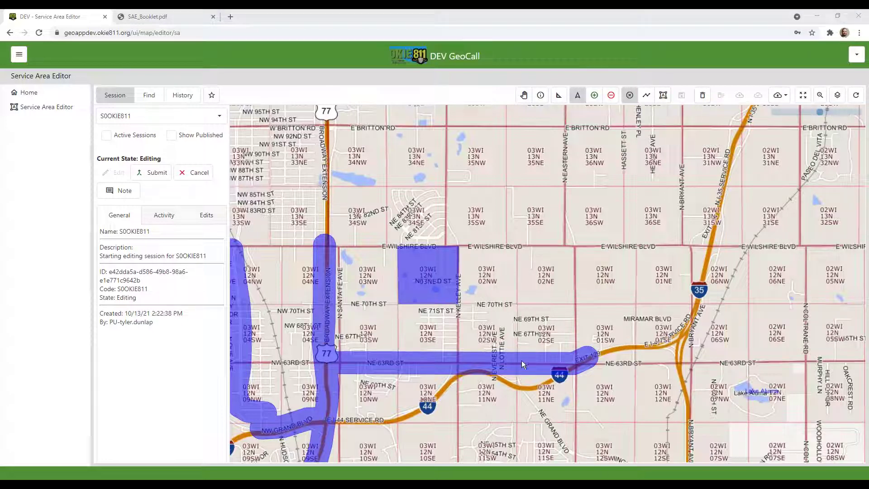
# Frame the western blue session areas and overlay the published service area on them
pyautogui.moveTo(429, 319); pyautogui.dragTo(597, 256)
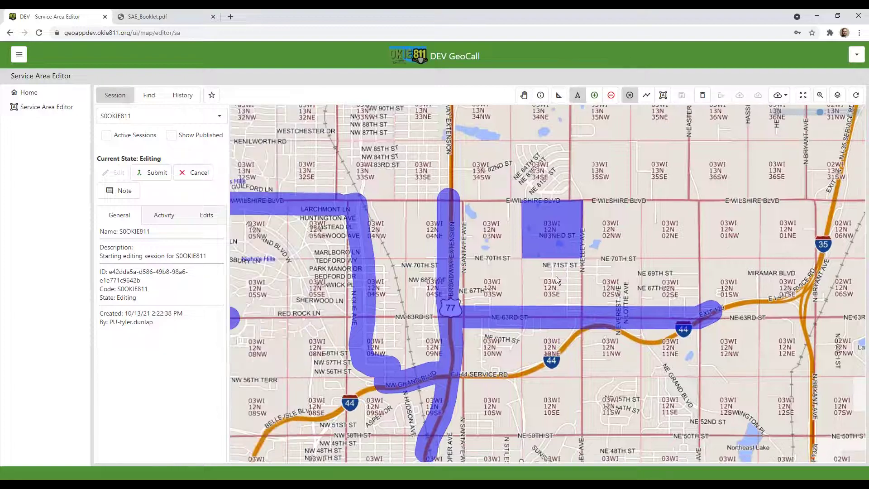
pyautogui.scroll(-1, 488, 289)
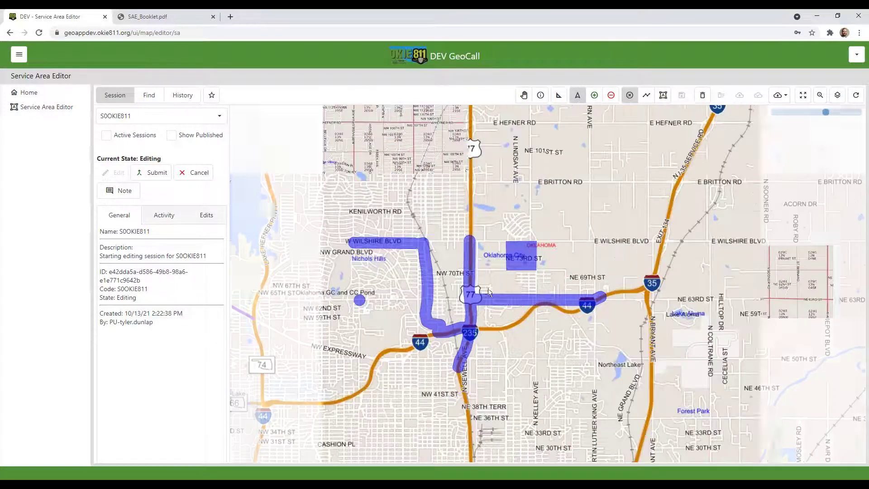
pyautogui.scroll(1, 474, 259)
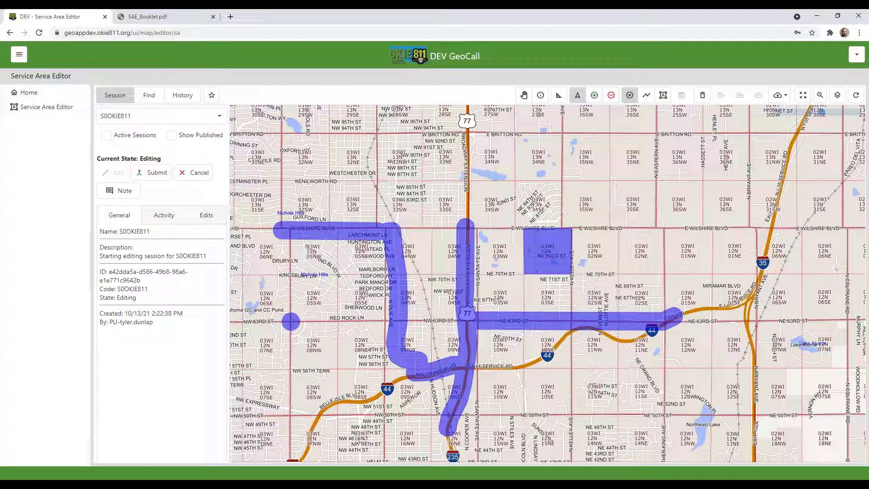
pyautogui.click(172, 138)
# Zoom in on the I-44 / NE 63rd St stretch to compare the yellow published and blue session routes
pyautogui.moveTo(494, 295); pyautogui.dragTo(524, 272)
pyautogui.scroll(1, 522, 270)
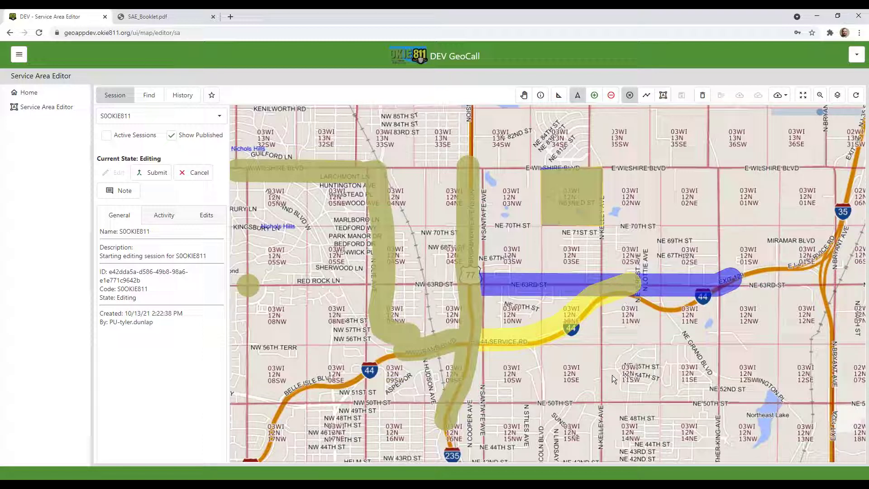
pyautogui.scroll(1, 529, 349)
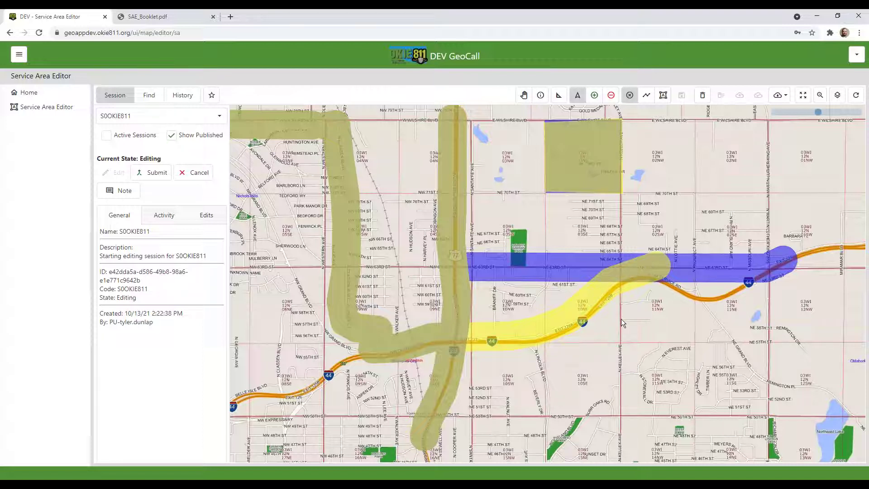
pyautogui.moveTo(681, 339); pyautogui.dragTo(662, 365)
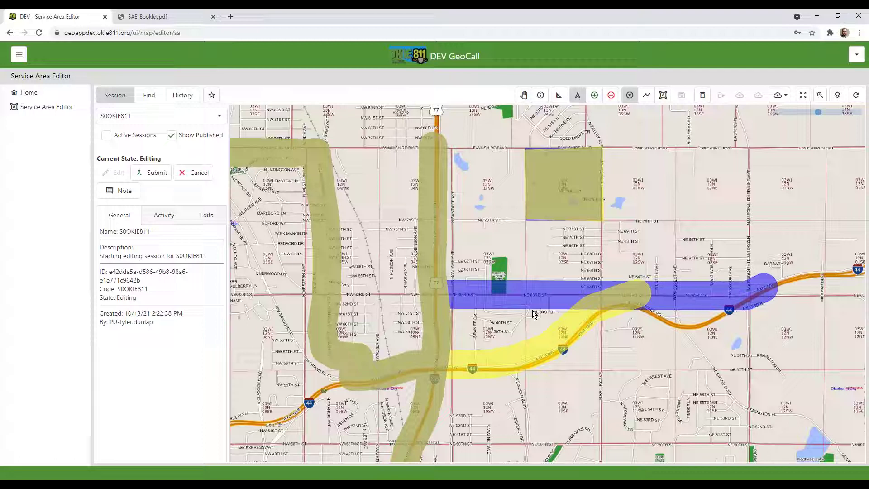
# Hide the published overlay, reframe the blue areas, and switch to the 'Draw an addition' tool
pyautogui.click(171, 136)
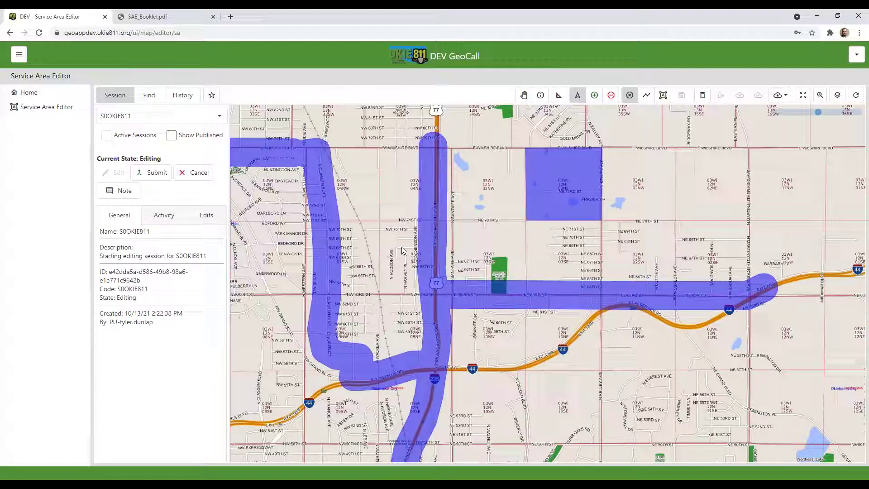
pyautogui.moveTo(401, 247); pyautogui.dragTo(492, 264)
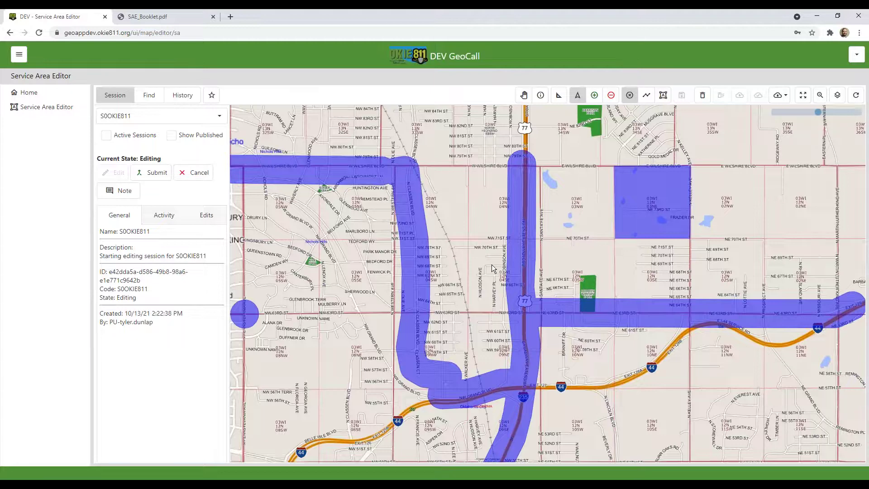
pyautogui.scroll(-3, 492, 264)
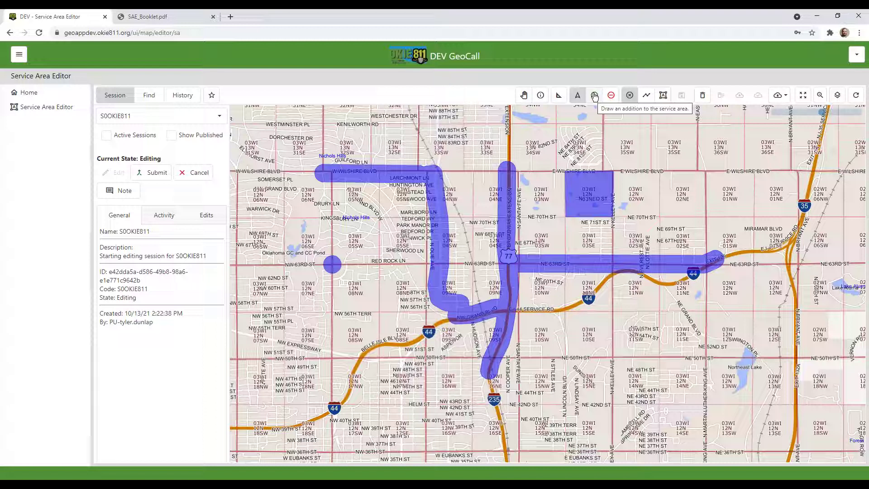
pyautogui.click(524, 94)
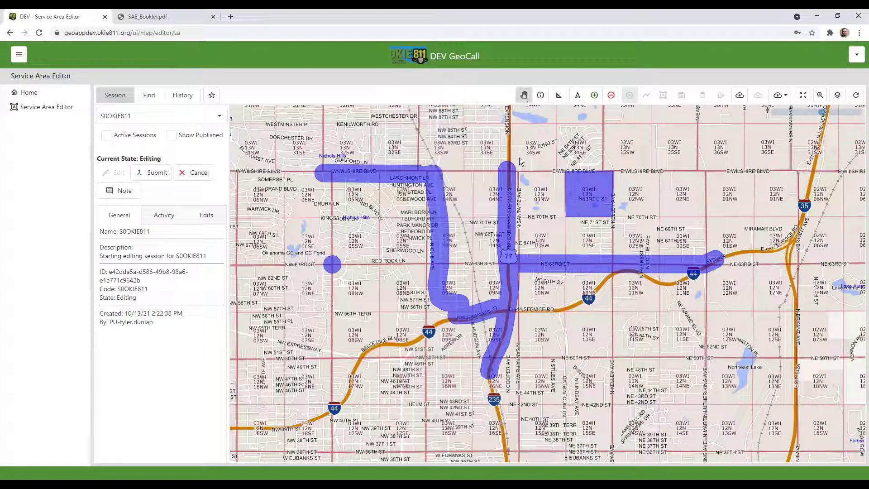
pyautogui.click(594, 96)
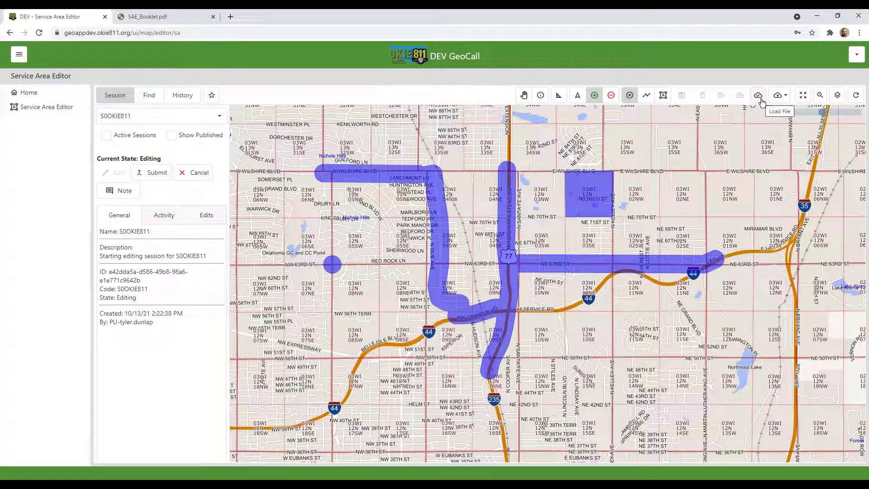
# Add the OKC System (3) file's circle near NW 70th St and save it to the session
pyautogui.click(759, 102)
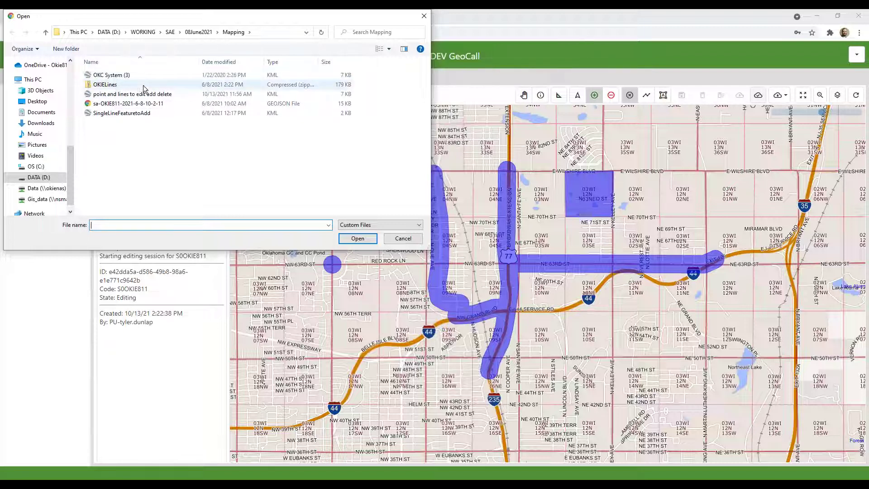
pyautogui.click(127, 78)
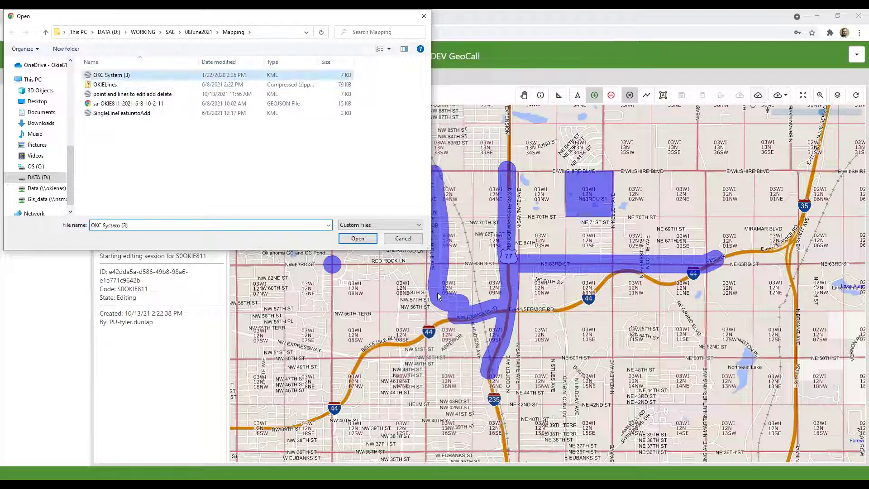
pyautogui.click(366, 240)
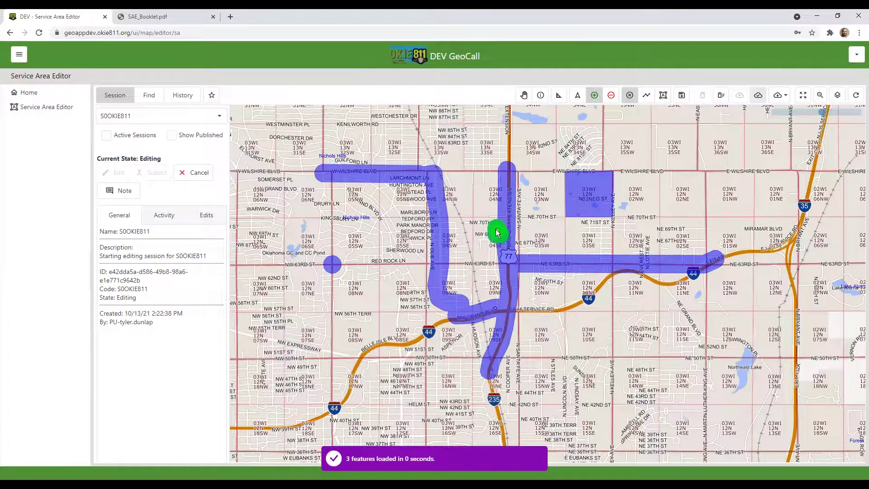
pyautogui.scroll(2, 498, 233)
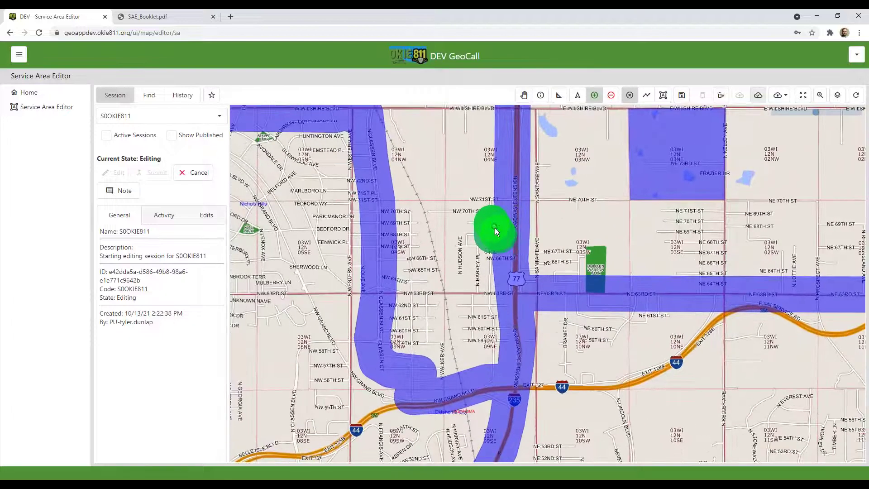
pyautogui.scroll(1, 498, 228)
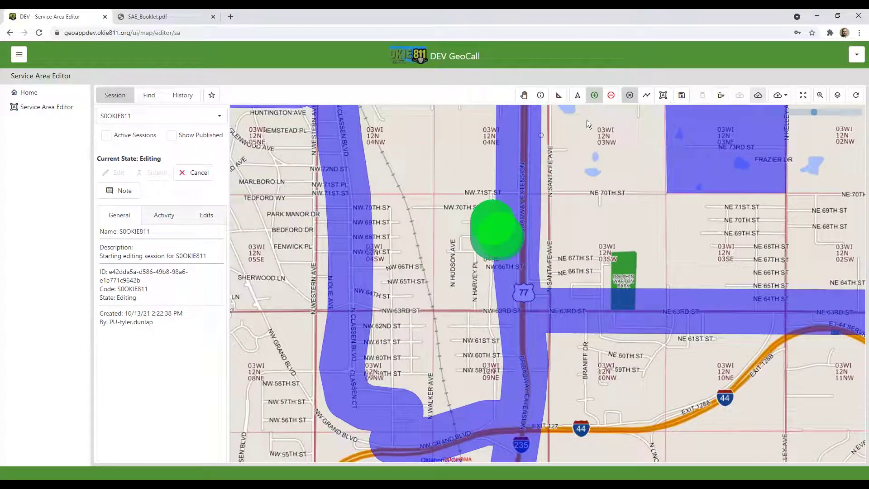
pyautogui.click(681, 98)
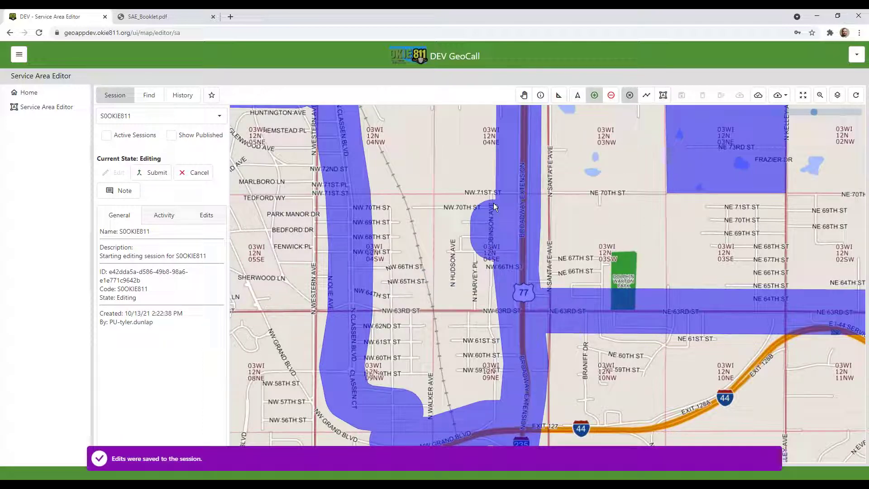
pyautogui.scroll(-1, 507, 204)
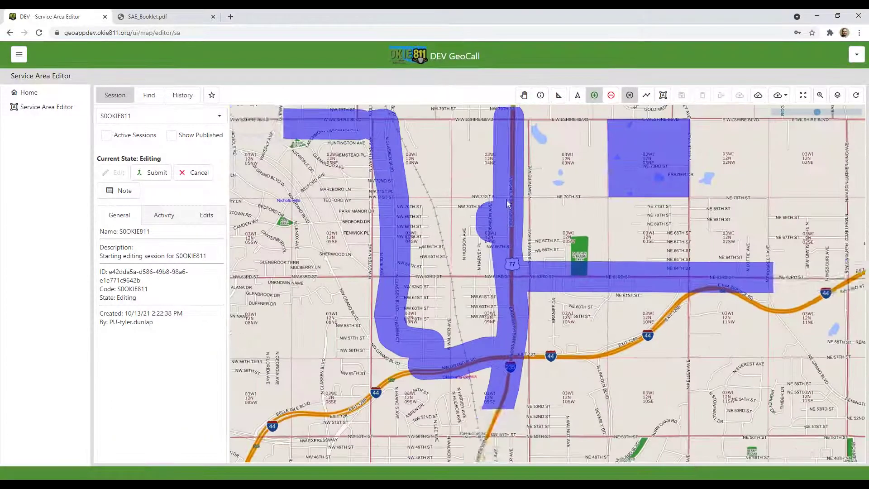
pyautogui.scroll(-1, 490, 221)
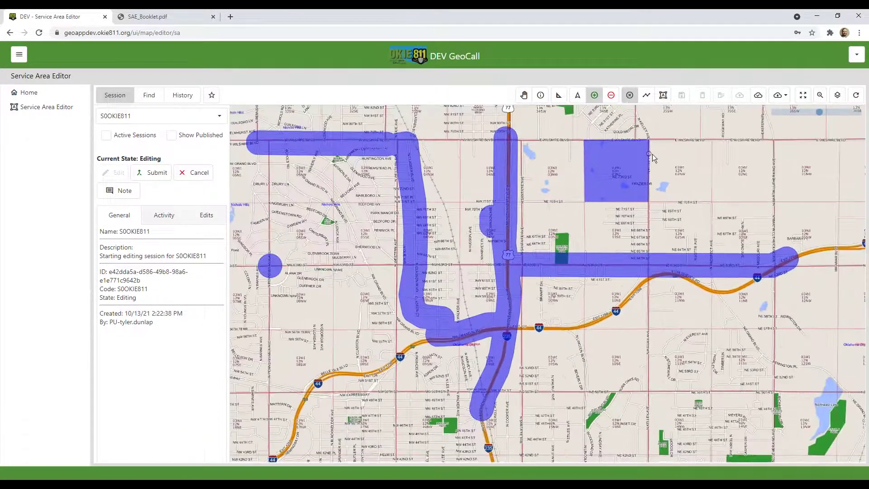
pyautogui.click(759, 97)
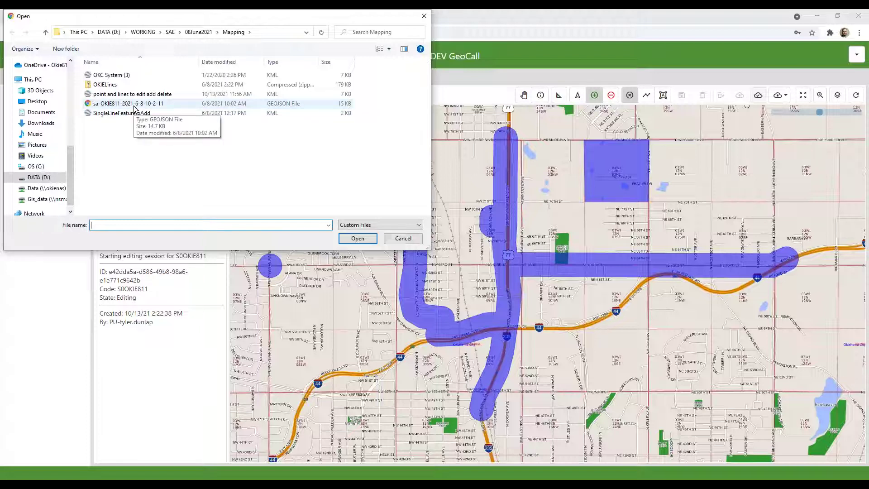
pyautogui.click(129, 104)
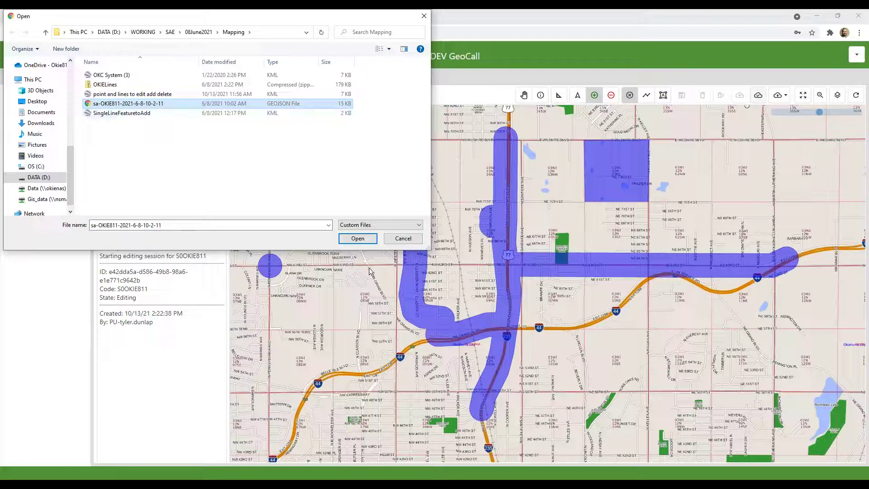
pyautogui.click(357, 239)
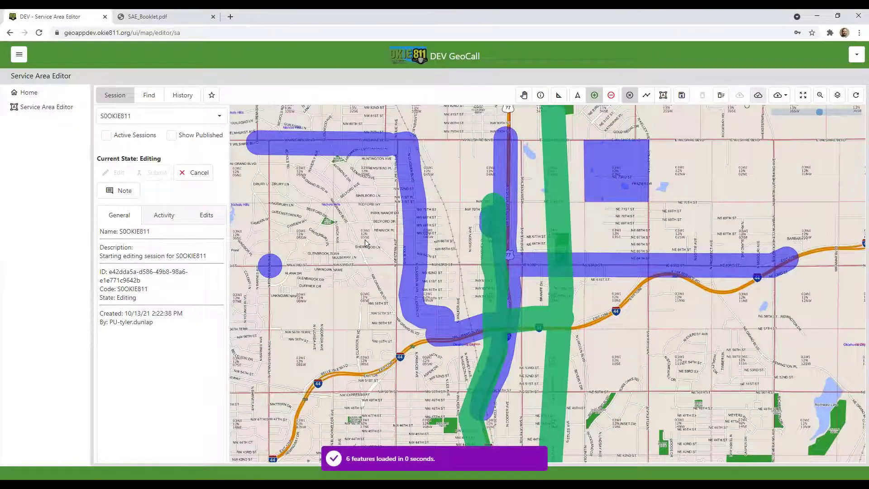
pyautogui.scroll(-3, 602, 362)
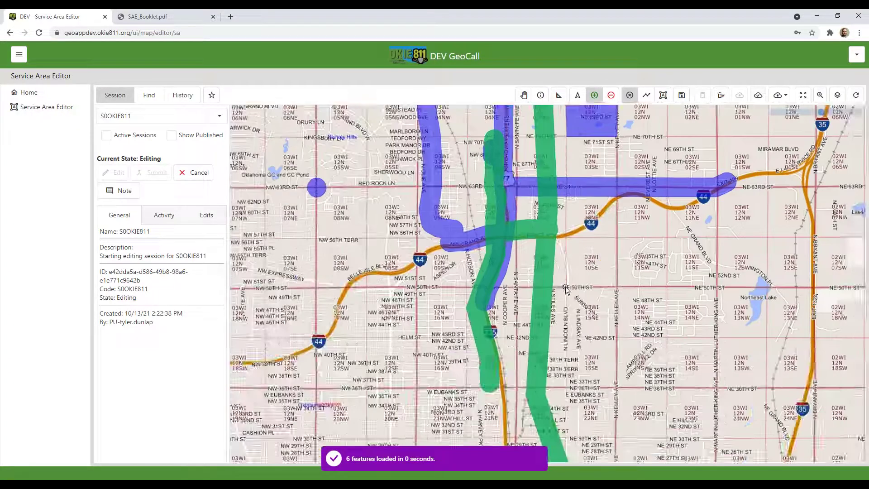
pyautogui.scroll(-4, 566, 291)
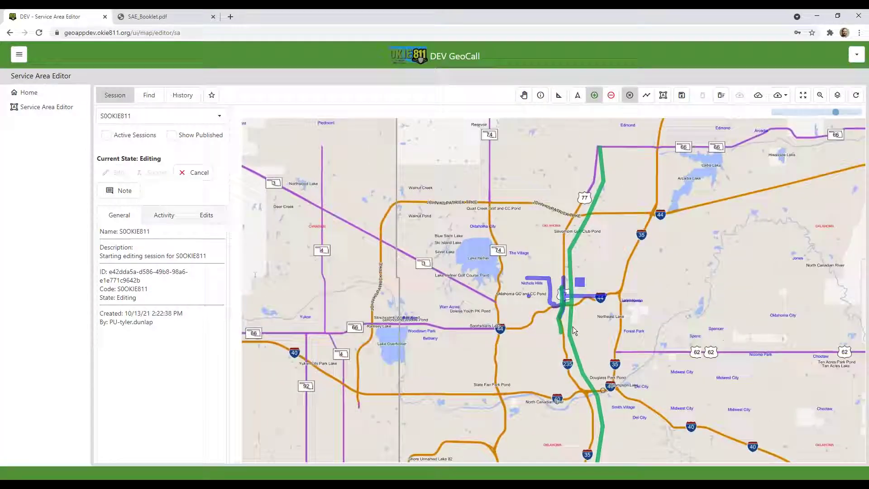
pyautogui.moveTo(625, 398); pyautogui.dragTo(597, 214)
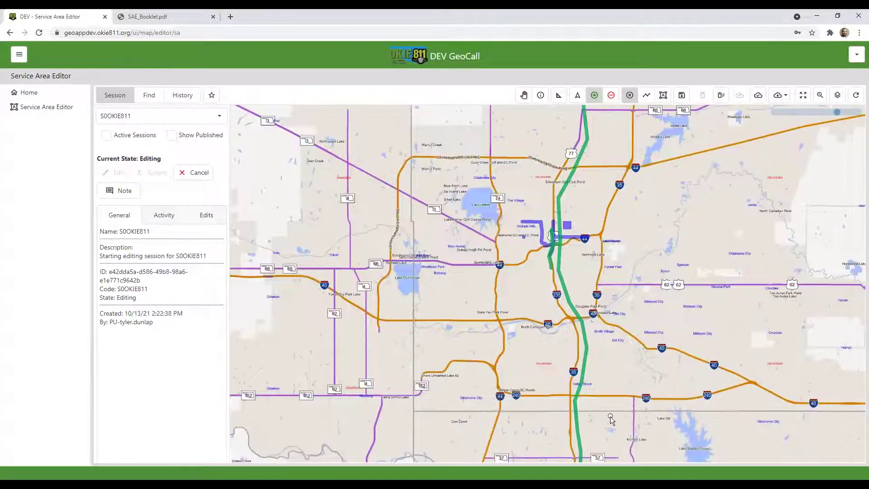
pyautogui.moveTo(600, 303); pyautogui.dragTo(623, 367)
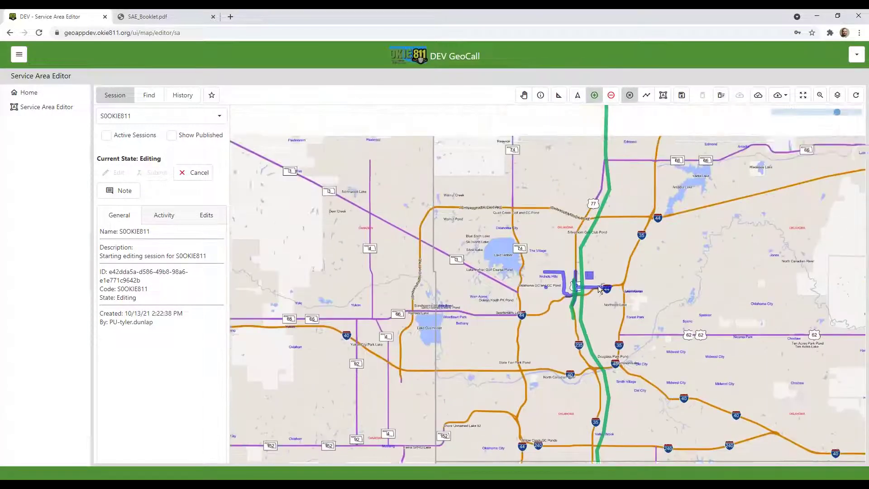
pyautogui.scroll(1, 585, 232)
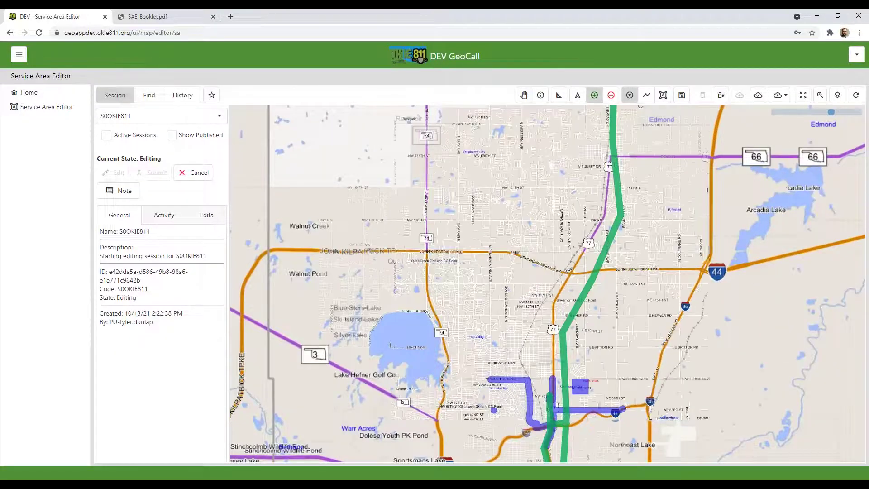
# Save the six GeoJSON features as a blue corridor along US-77 in the SOOKIE811 session
pyautogui.click(681, 96)
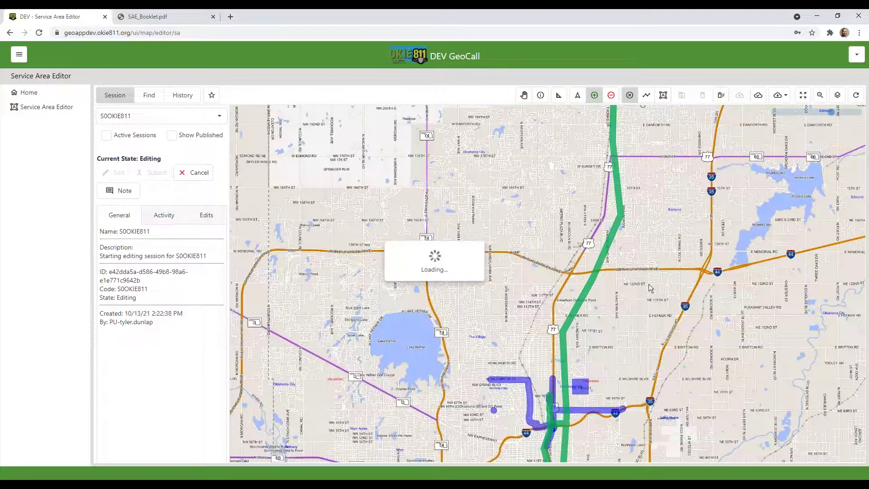
pyautogui.moveTo(603, 321); pyautogui.dragTo(578, 233)
pyautogui.scroll(2, 584, 393)
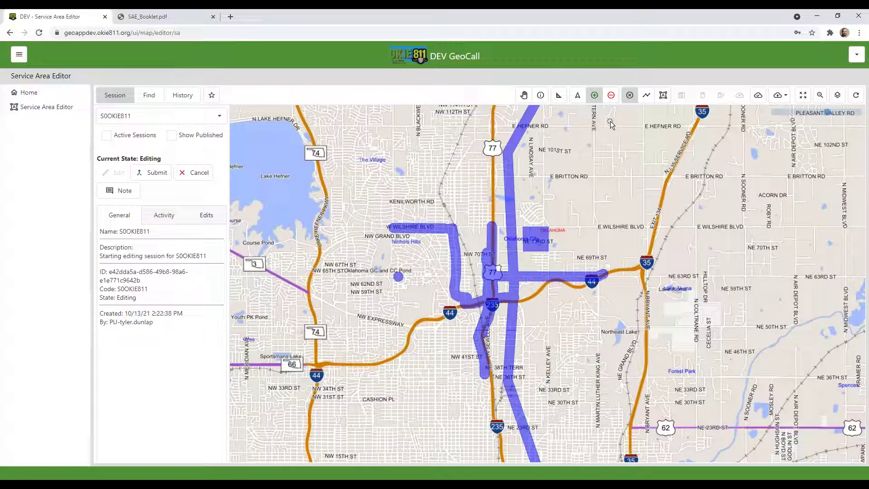
# Load the 'point and lines to edit add delete' KML and zoom to its feature near Theo Ln
pyautogui.click(763, 98)
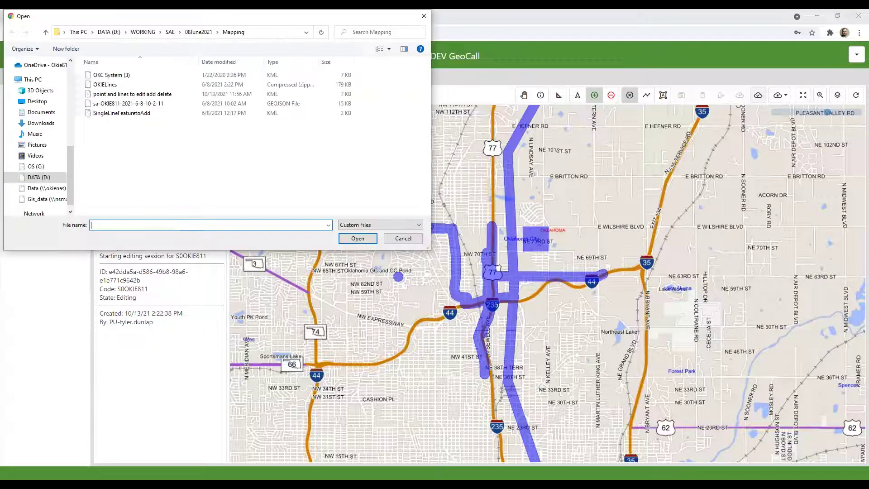
pyautogui.click(169, 95)
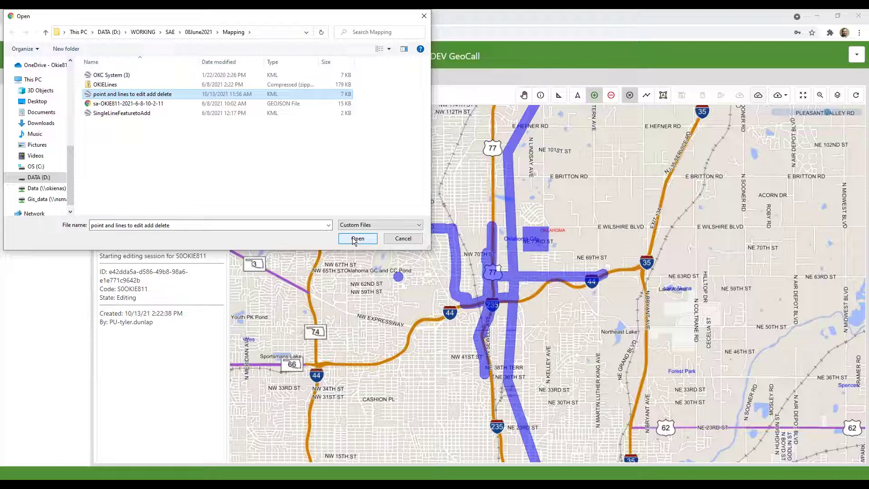
pyautogui.click(353, 239)
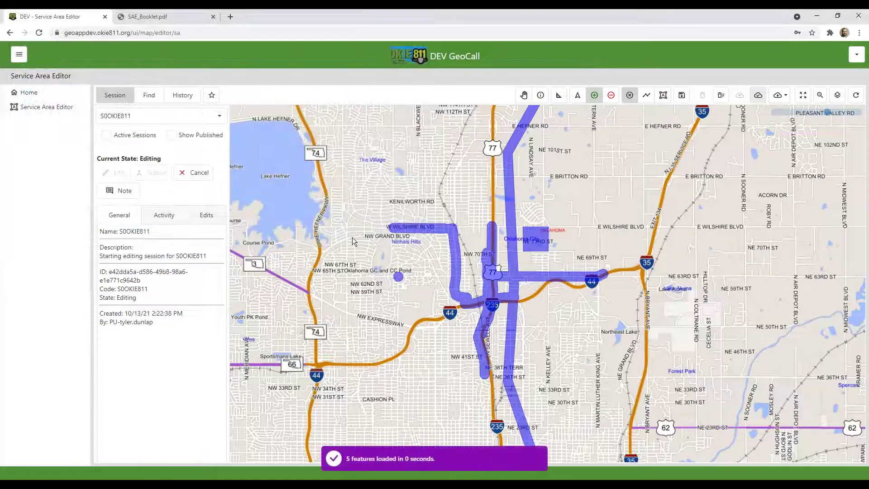
pyautogui.scroll(-4, 492, 332)
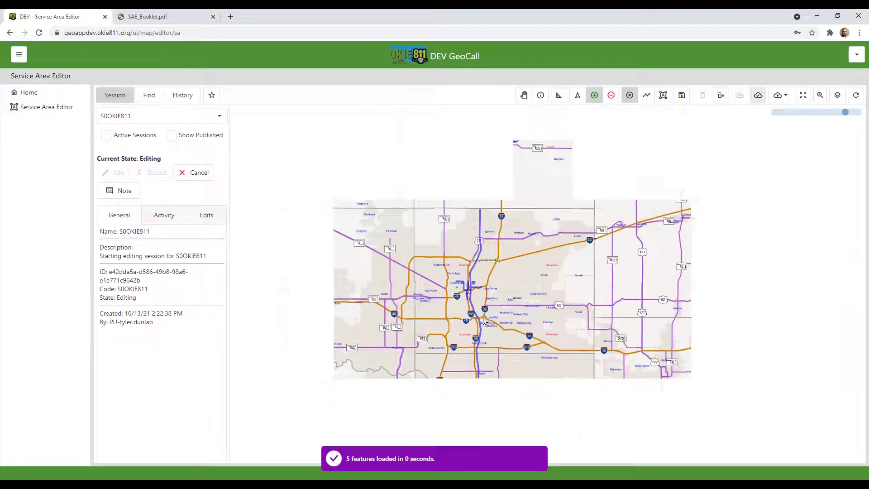
pyautogui.moveTo(492, 352); pyautogui.dragTo(450, 202)
pyautogui.scroll(5, 502, 349)
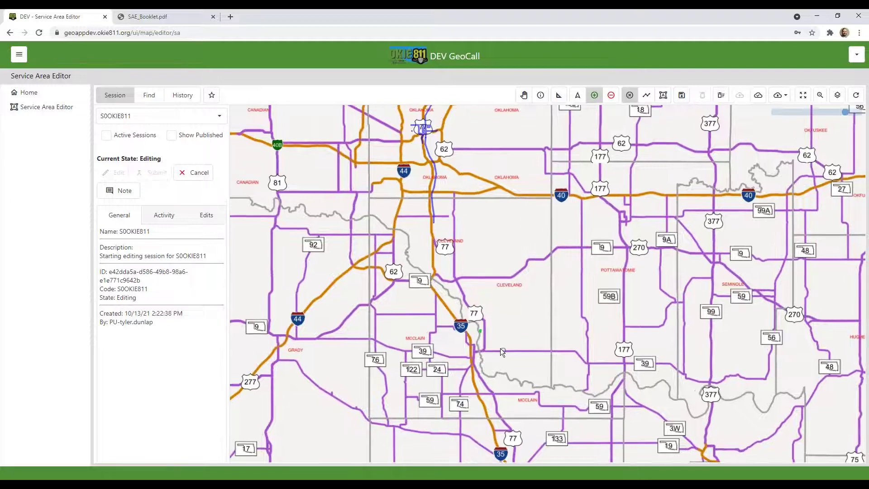
pyautogui.scroll(5, 442, 319)
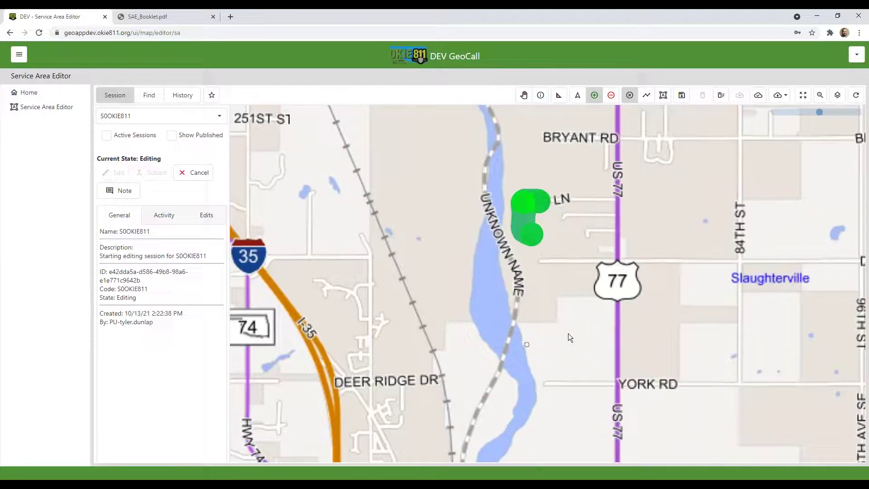
pyautogui.scroll(2, 534, 249)
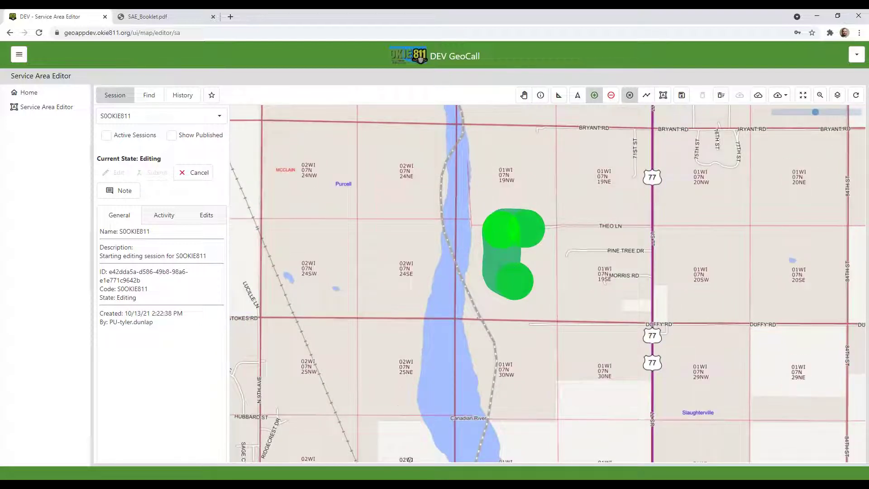
pyautogui.click(394, 448)
# Save the KML area near Theo Ln into the S0OKIE811 session and zoom out
pyautogui.click(682, 97)
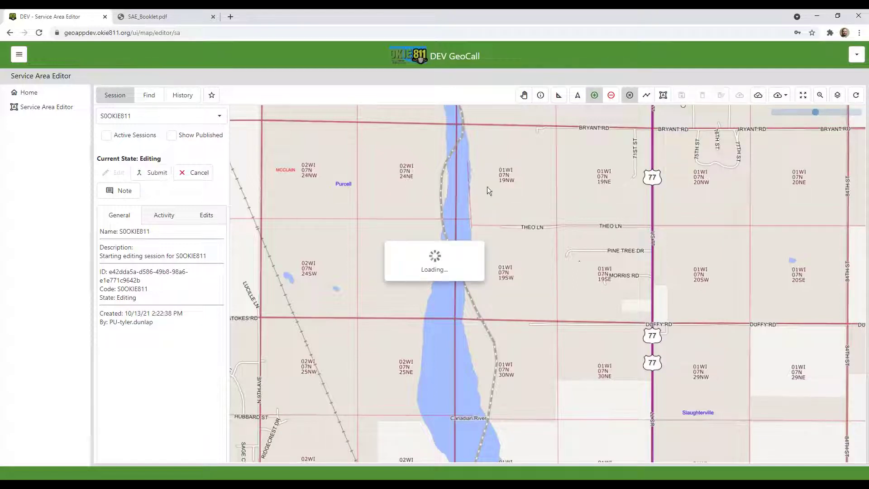
pyautogui.scroll(-1, 458, 172)
pyautogui.scroll(-1, 458, 175)
# Pan north past Norman and south Oklahoma City back to the north Oklahoma City edits
pyautogui.moveTo(459, 174); pyautogui.dragTo(481, 314)
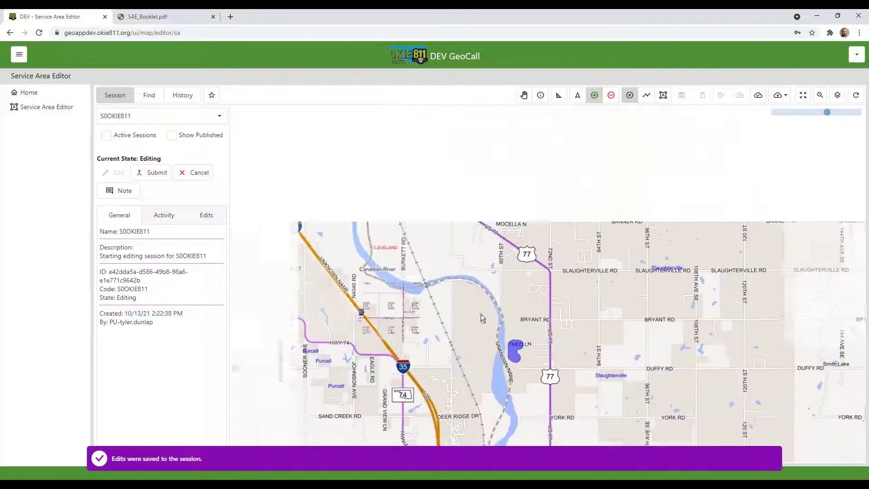
pyautogui.moveTo(420, 162); pyautogui.dragTo(436, 275)
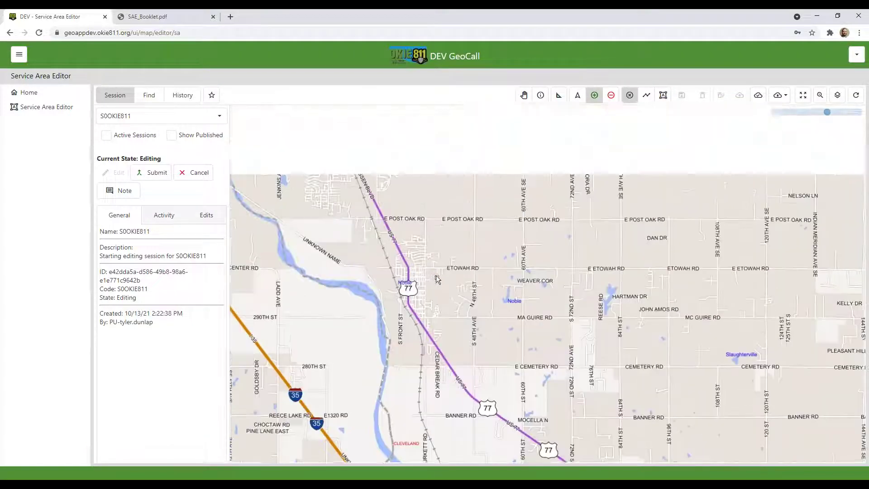
pyautogui.moveTo(421, 164); pyautogui.dragTo(422, 257)
pyautogui.moveTo(317, 163); pyautogui.dragTo(408, 358)
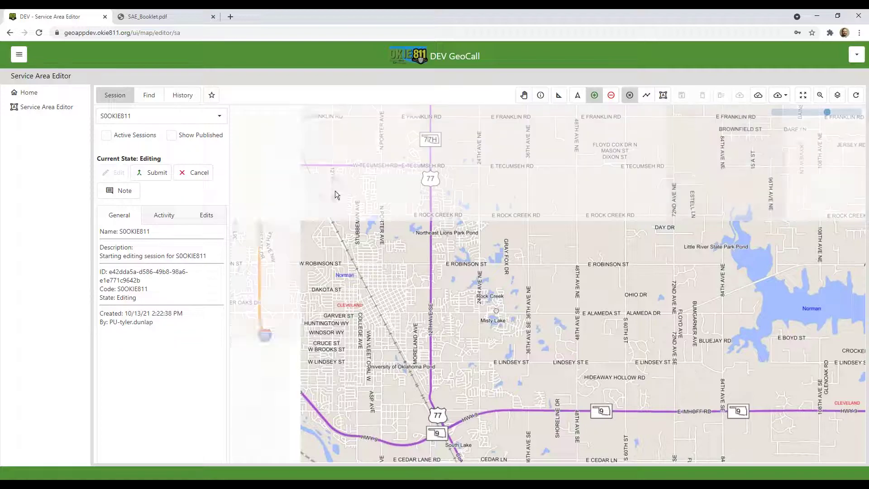
pyautogui.moveTo(314, 158); pyautogui.dragTo(450, 369)
pyautogui.moveTo(390, 114); pyautogui.dragTo(479, 421)
pyautogui.moveTo(413, 220); pyautogui.dragTo(435, 349)
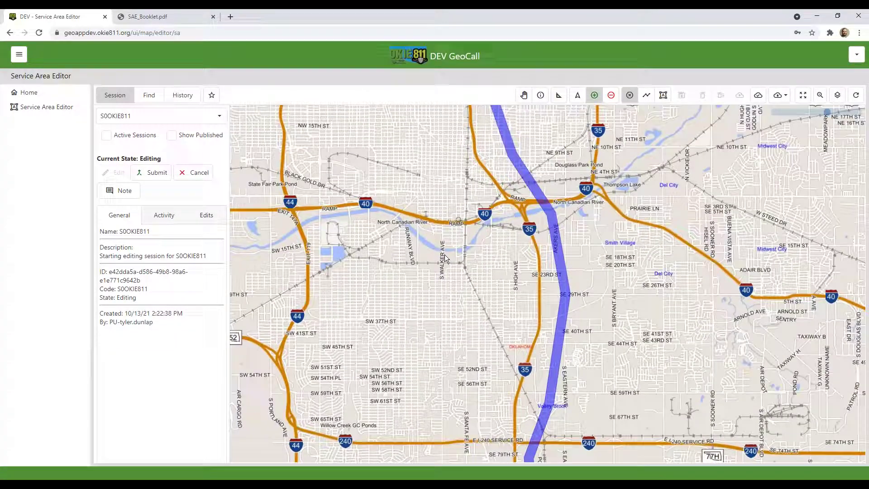
pyautogui.moveTo(441, 134); pyautogui.dragTo(415, 260)
pyautogui.moveTo(413, 119); pyautogui.dragTo(480, 318)
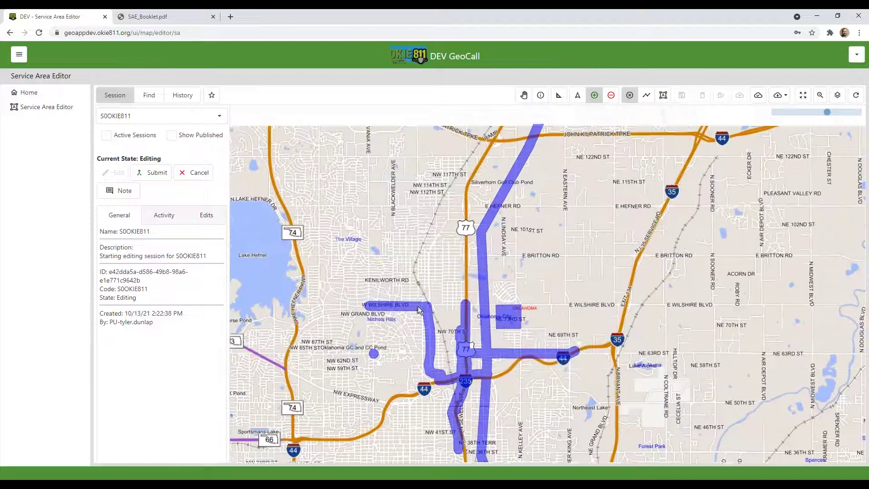
# Overlay the published area on the north Oklahoma City edits and bring up the Zoom To XY form
pyautogui.click(171, 135)
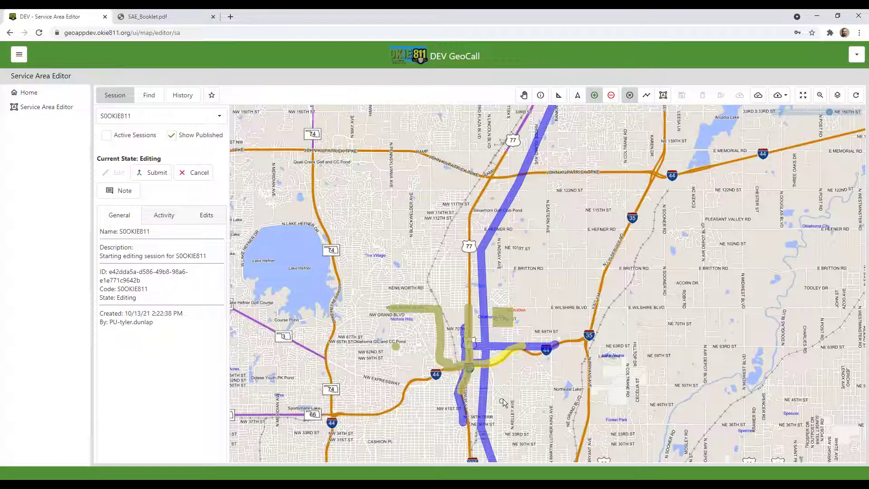
pyautogui.moveTo(498, 403); pyautogui.dragTo(516, 371)
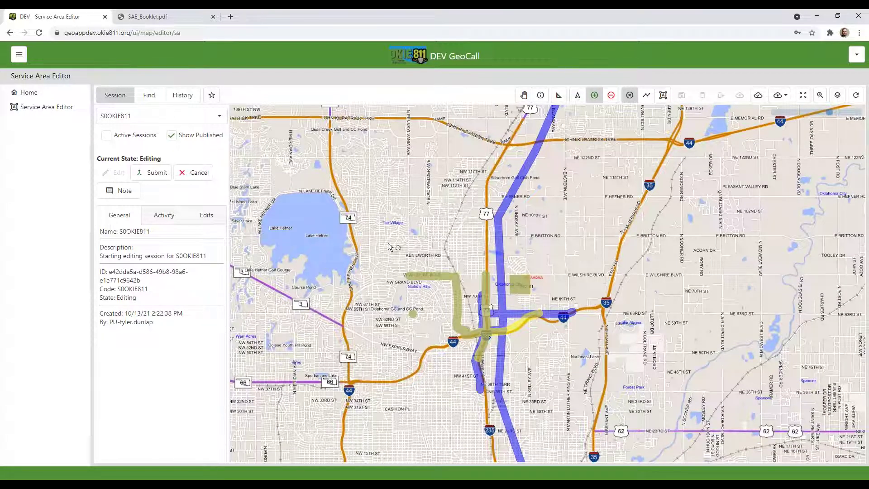
pyautogui.scroll(1, 366, 218)
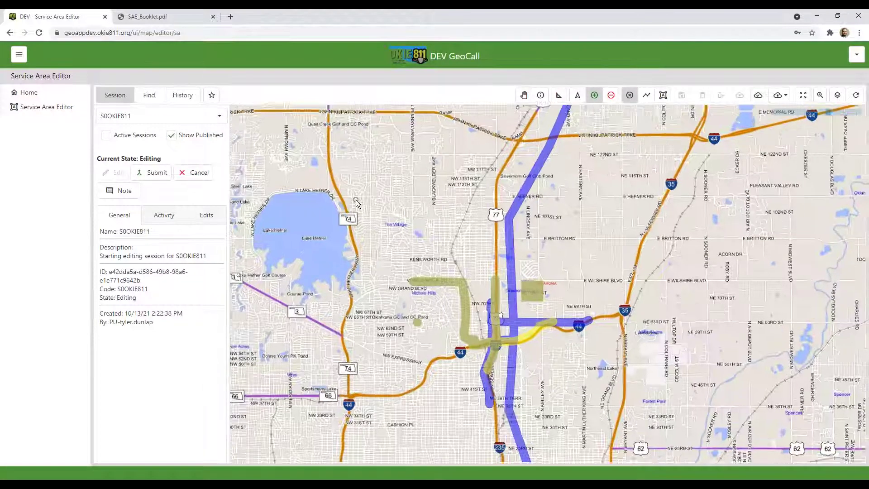
pyautogui.moveTo(499, 298); pyautogui.dragTo(422, 209)
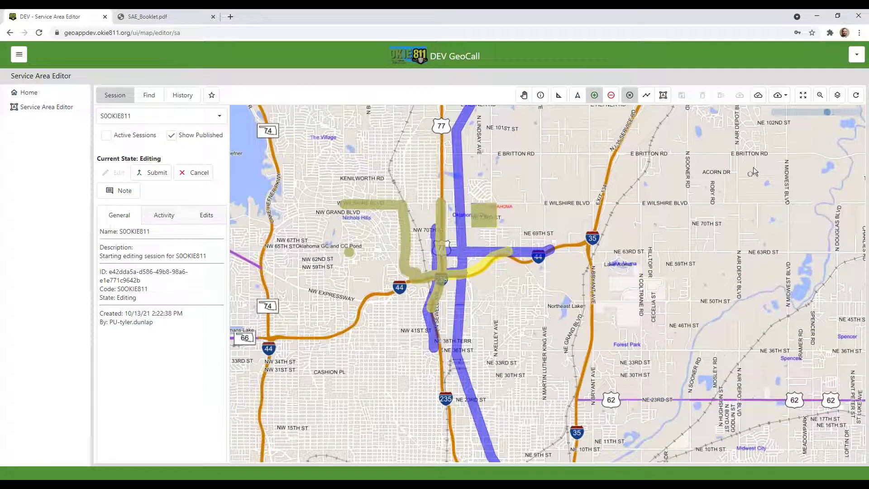
pyautogui.click(820, 95)
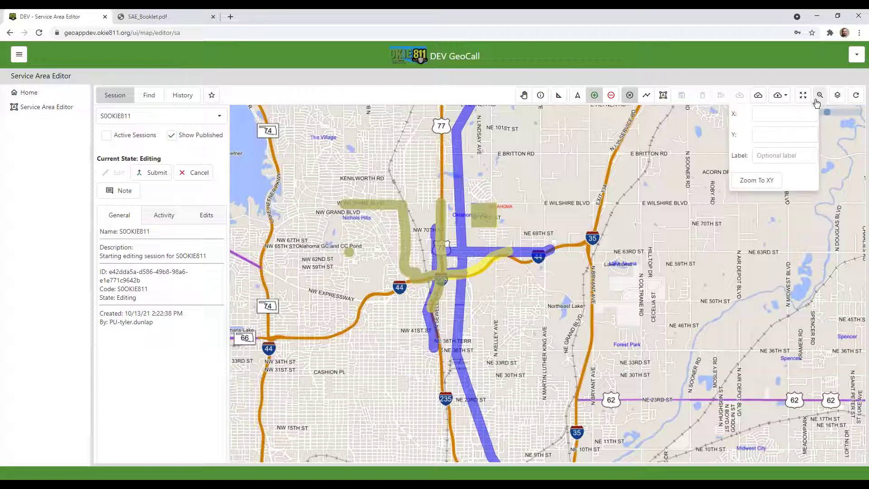
# Zoom to X -97.515349, Y 35.542001 labelled 'Test' near NW 69th St
pyautogui.click(763, 116)
pyautogui.write('97.515349')
pyautogui.press('Tab')
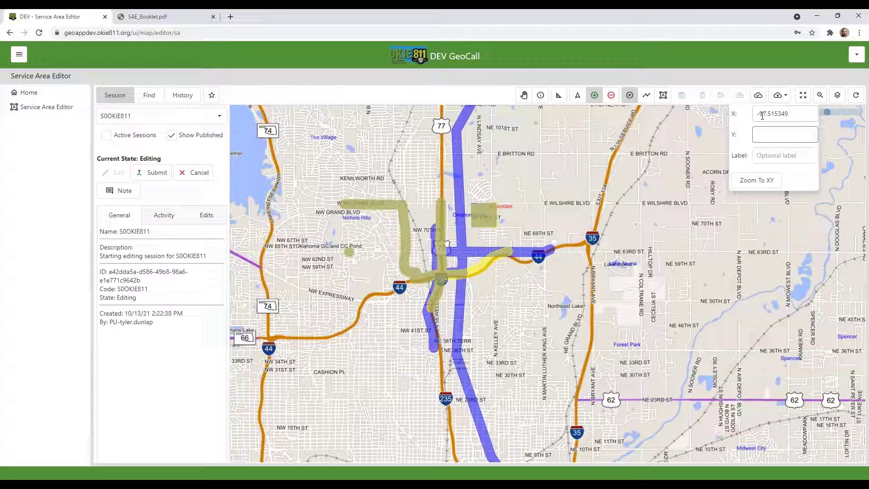
pyautogui.write('35.542001')
pyautogui.click(761, 155)
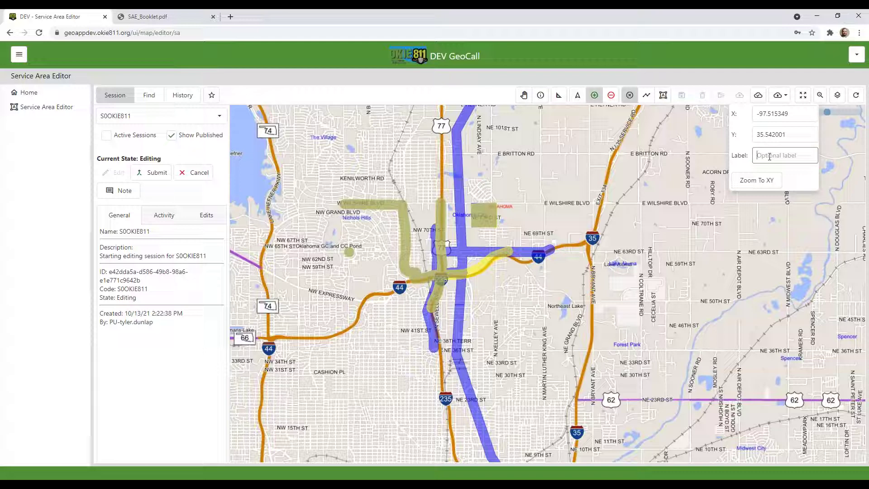
pyautogui.write('Test')
pyautogui.click(767, 184)
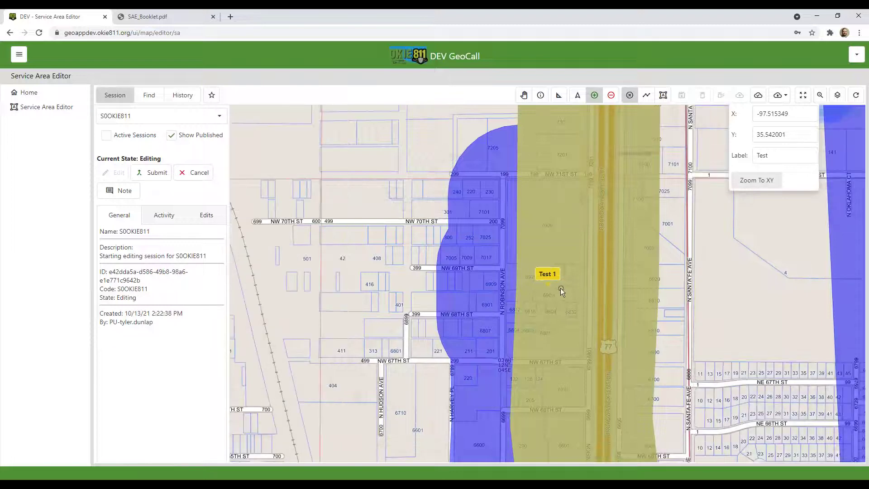
pyautogui.scroll(3, 546, 283)
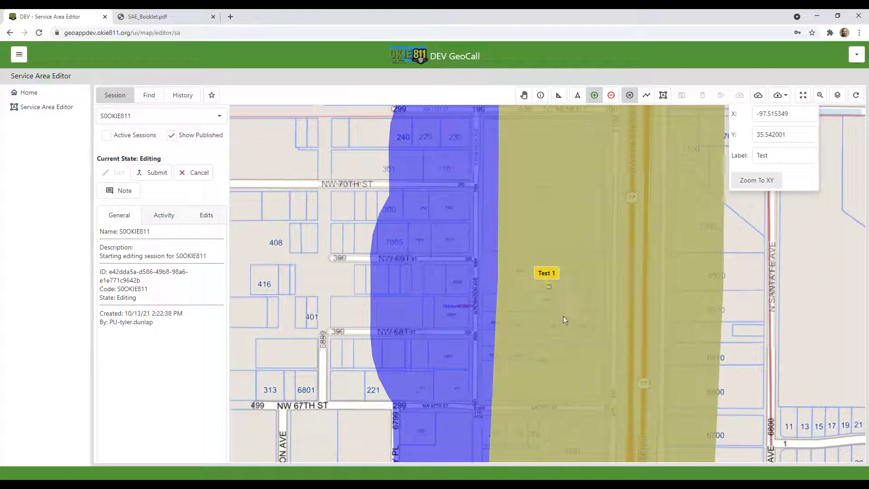
pyautogui.click(593, 98)
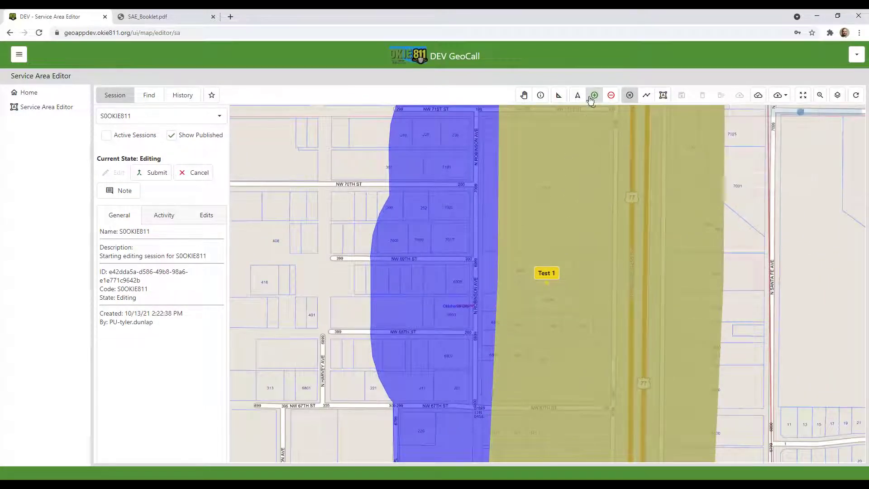
pyautogui.click(547, 284)
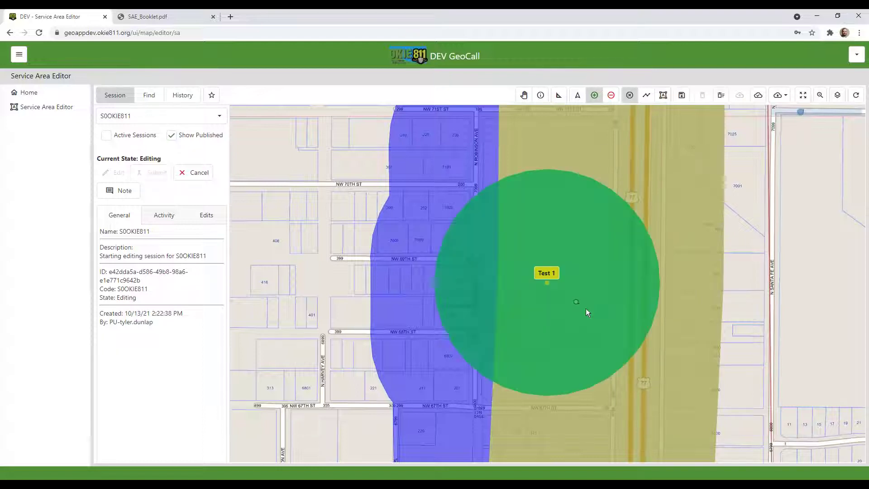
pyautogui.click(682, 95)
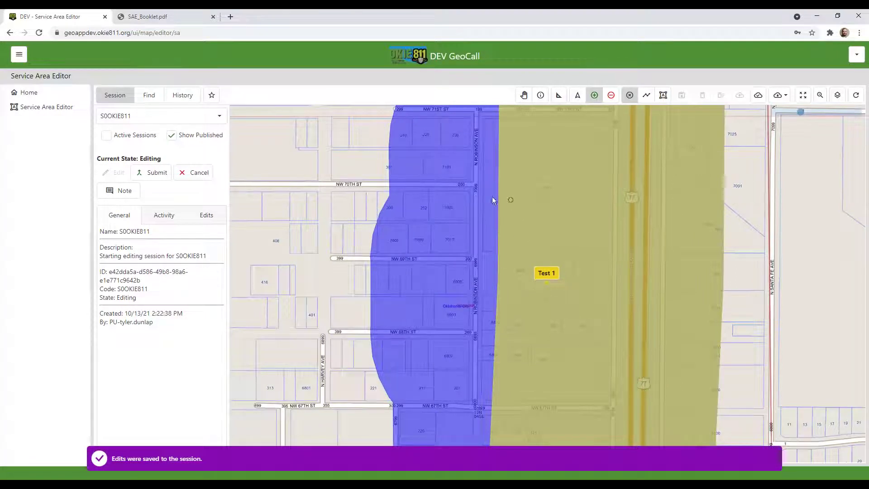
pyautogui.click(170, 135)
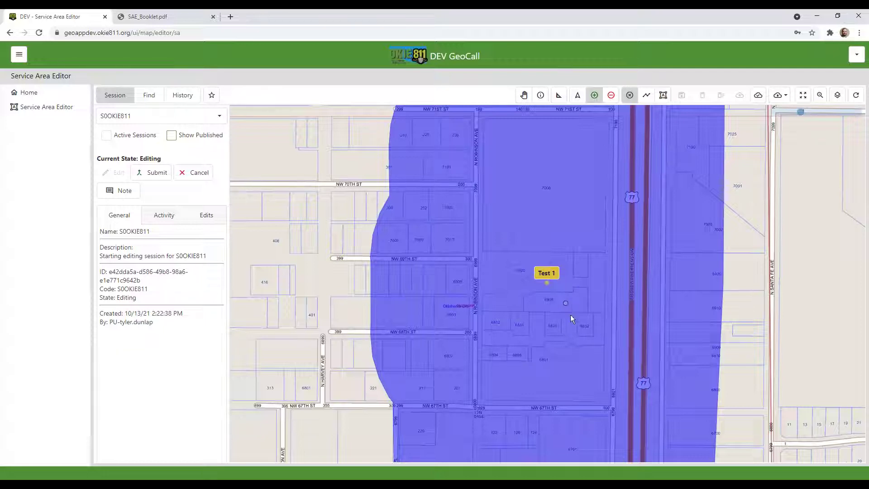
pyautogui.scroll(-2, 561, 303)
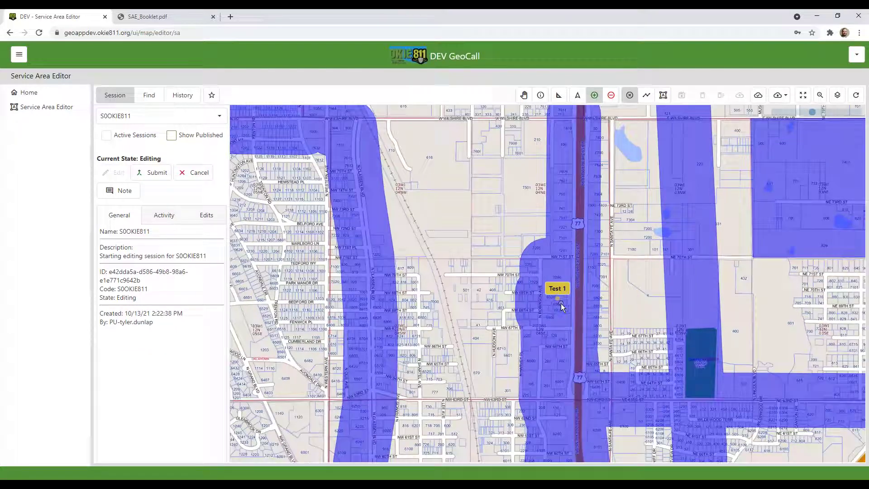
pyautogui.scroll(-1, 616, 298)
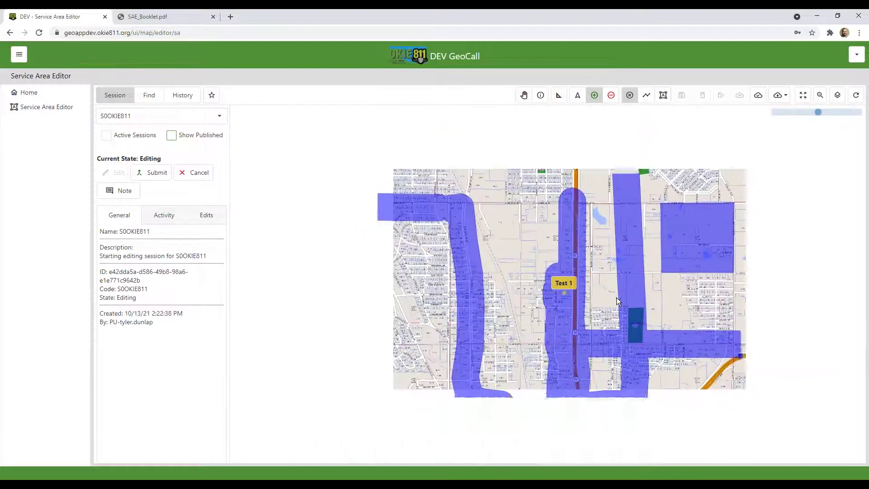
pyautogui.scroll(-1, 616, 297)
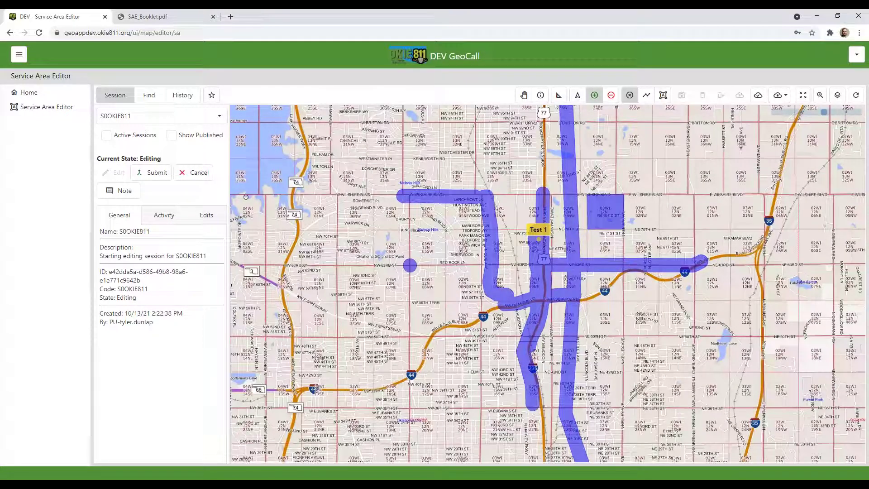
# Submit the S0OKIE811 session's edits for review and acknowledge the transition result
pyautogui.click(157, 173)
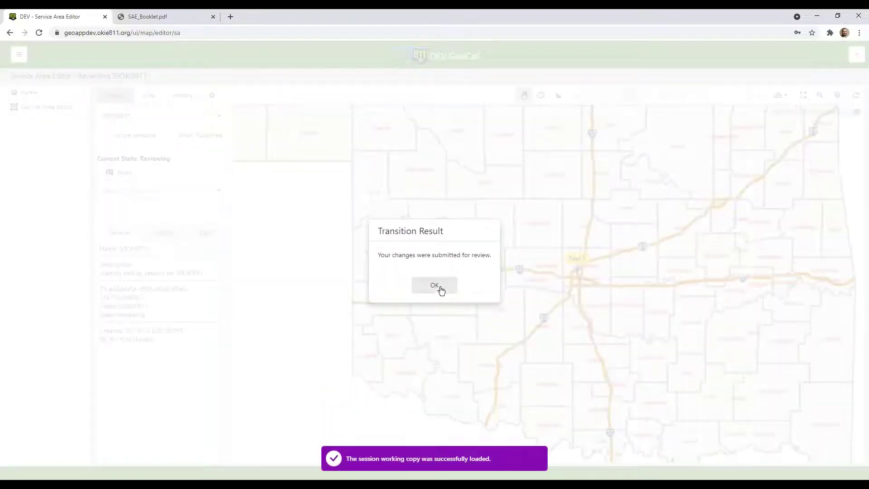
pyautogui.click(432, 287)
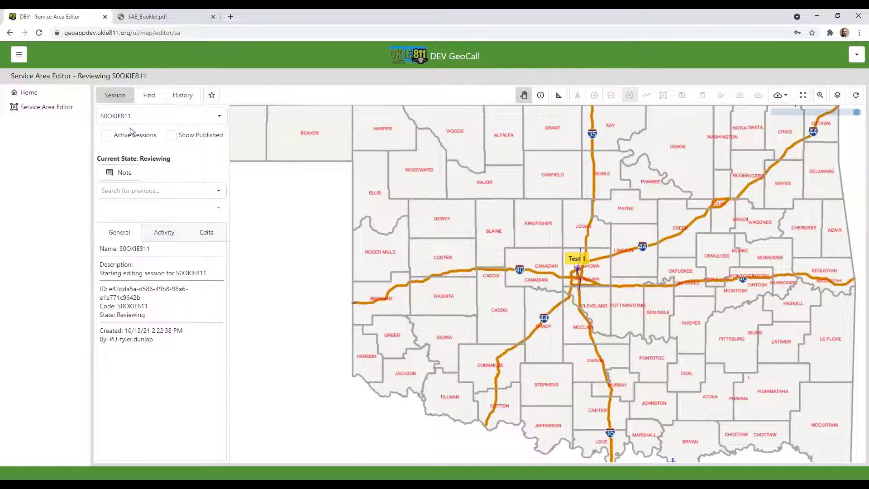
# Zoom in on the Test 1 area, pan north, and bring up the service area list
pyautogui.click(162, 166)
pyautogui.scroll(4, 590, 281)
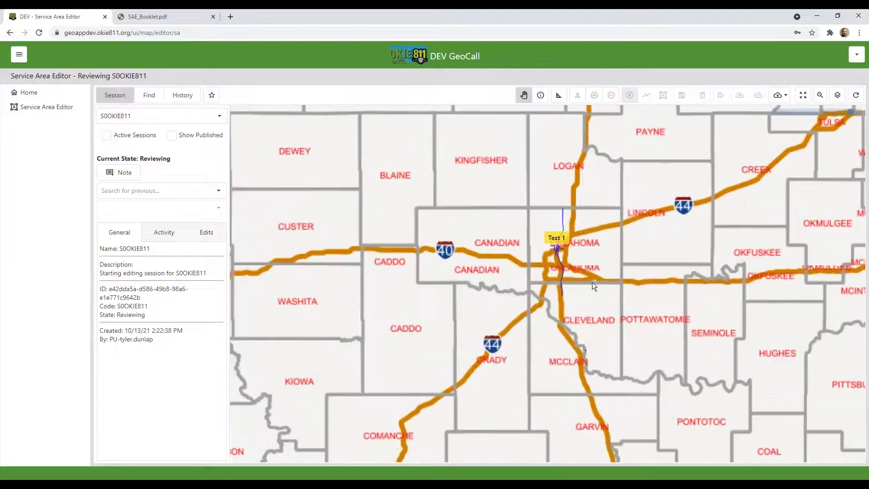
pyautogui.scroll(-1, 492, 260)
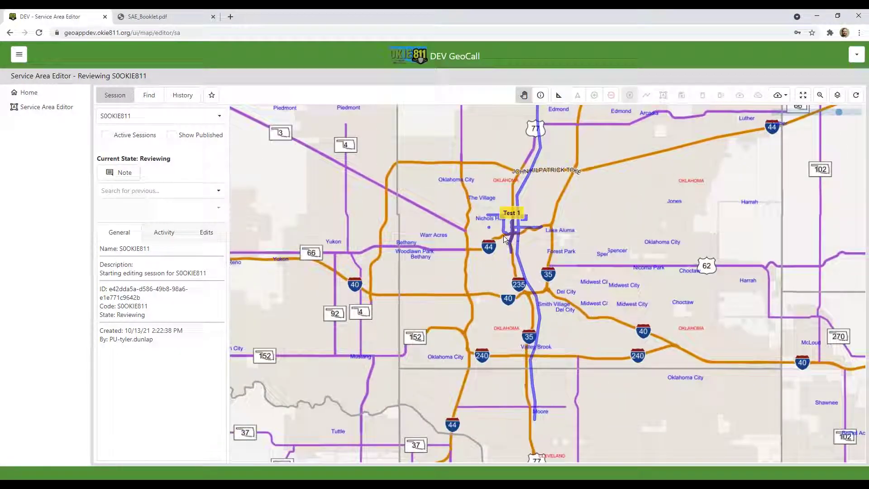
pyautogui.scroll(2, 503, 234)
pyautogui.scroll(3, 541, 227)
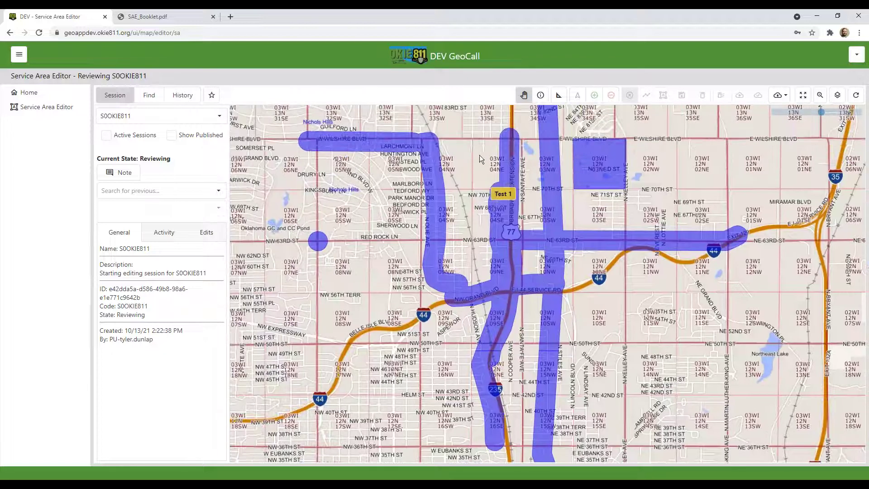
pyautogui.moveTo(473, 180); pyautogui.dragTo(492, 228)
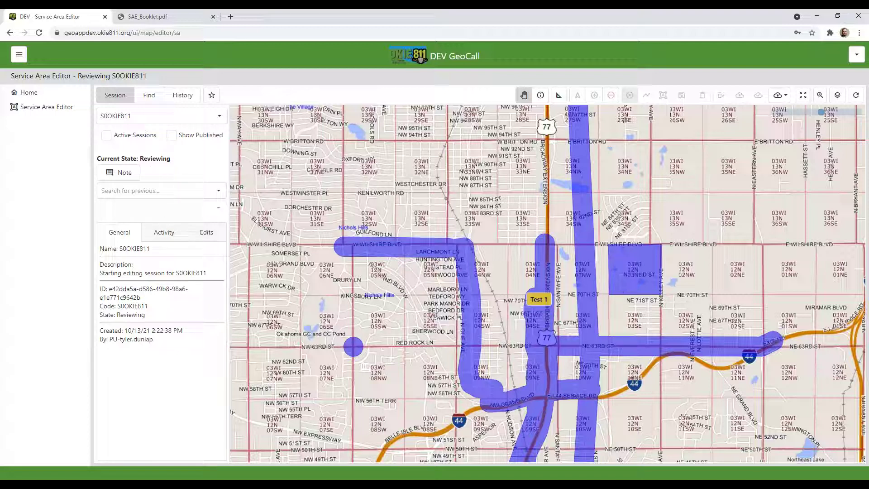
pyautogui.click(219, 118)
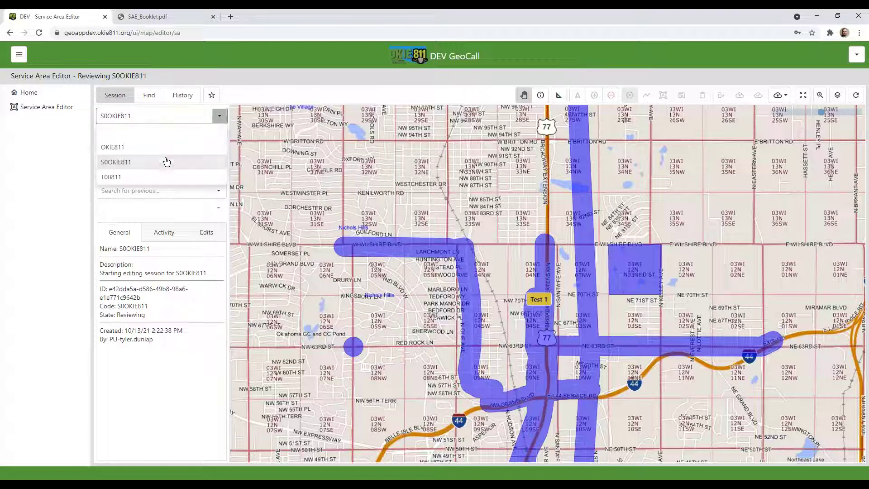
# Switch to the T00811 service area, reframe the map around Test 1, and start an editing session
pyautogui.click(142, 181)
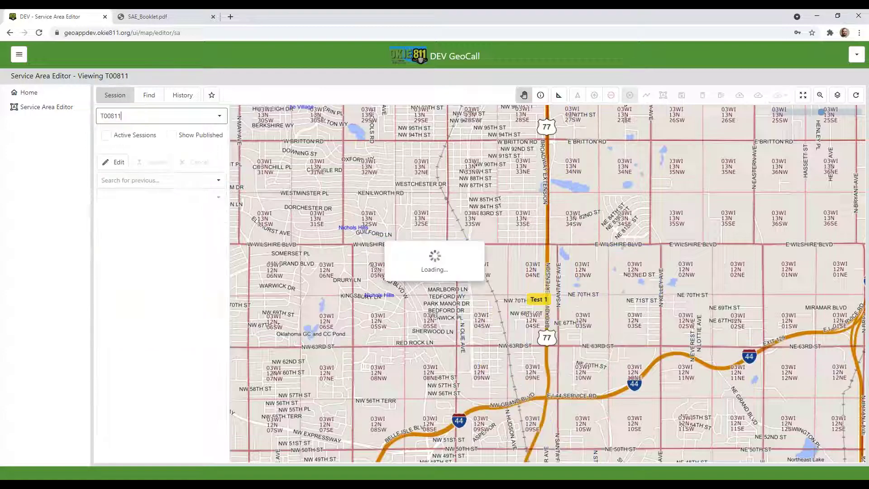
pyautogui.scroll(-2, 470, 327)
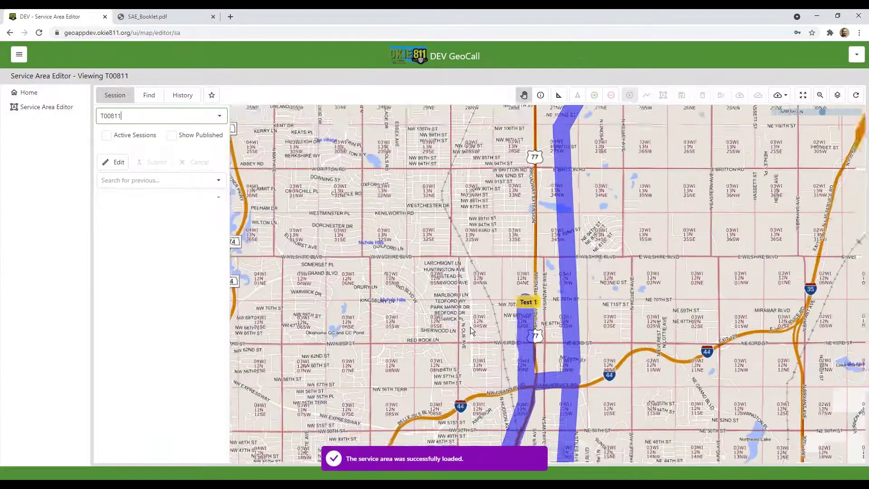
pyautogui.moveTo(464, 326); pyautogui.dragTo(448, 229)
pyautogui.scroll(-3, 417, 230)
pyautogui.moveTo(385, 164); pyautogui.dragTo(420, 233)
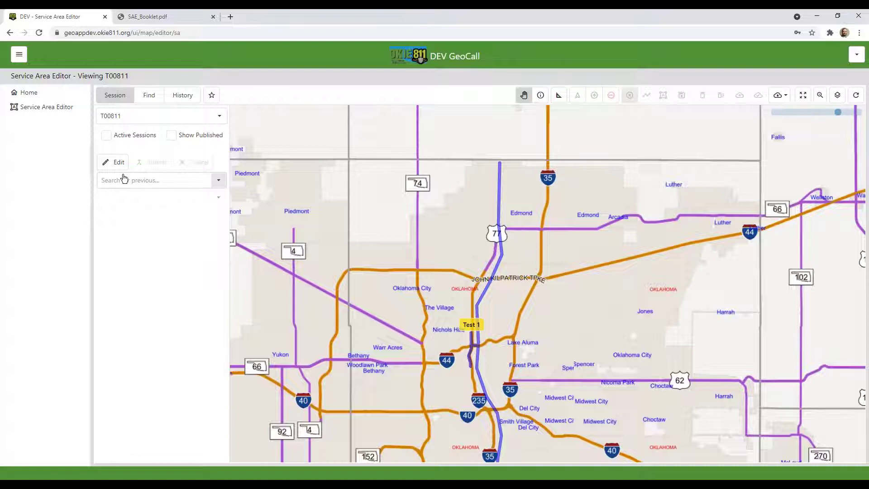
pyautogui.click(118, 162)
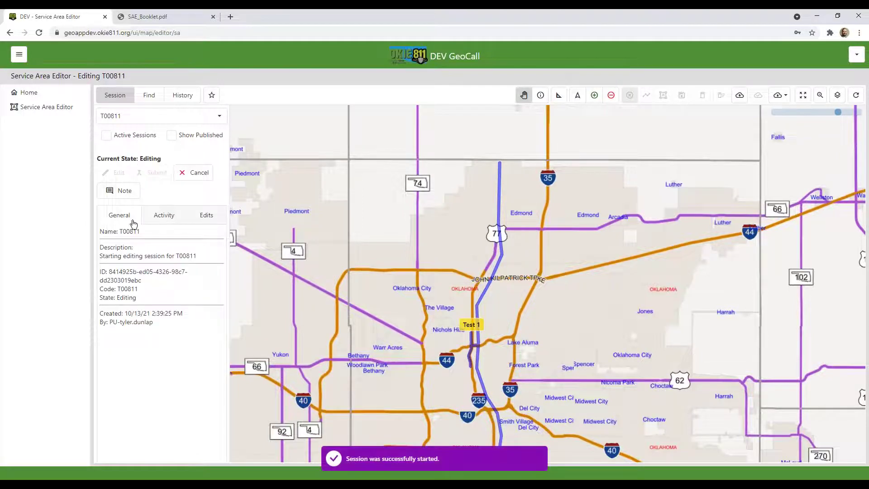
pyautogui.click(113, 193)
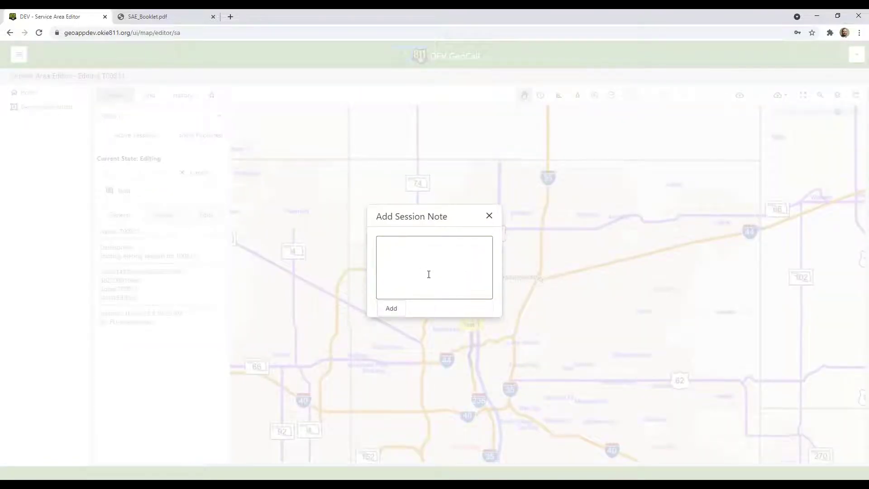
# Add the session note 'Full REplacement' and confirm it appears in the activity log
pyautogui.write('Full REplacement')
pyautogui.click(398, 308)
pyautogui.click(166, 217)
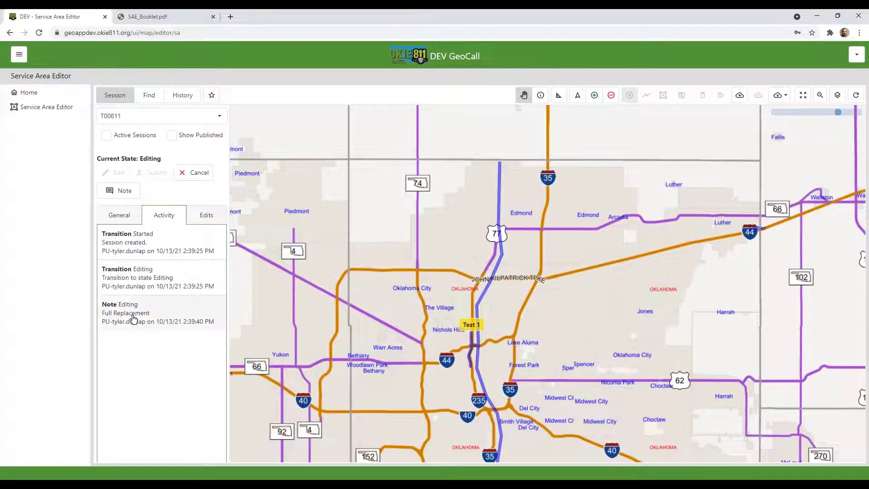
pyautogui.click(112, 224)
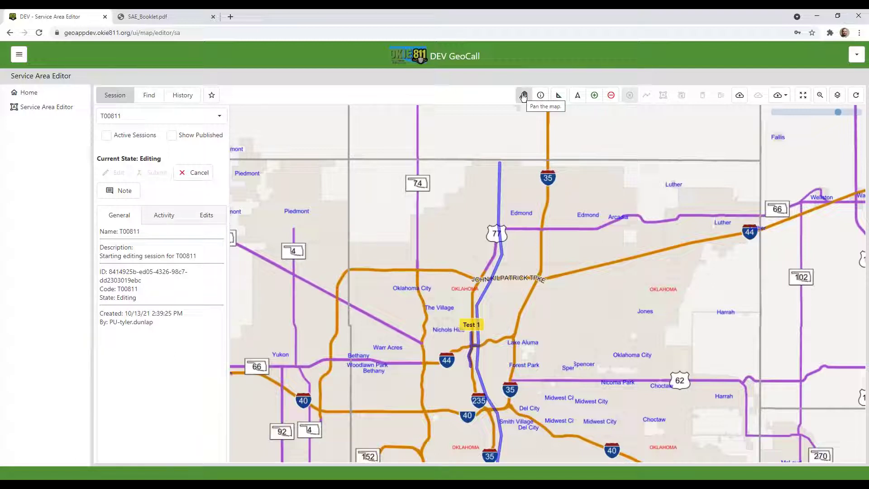
pyautogui.click(523, 95)
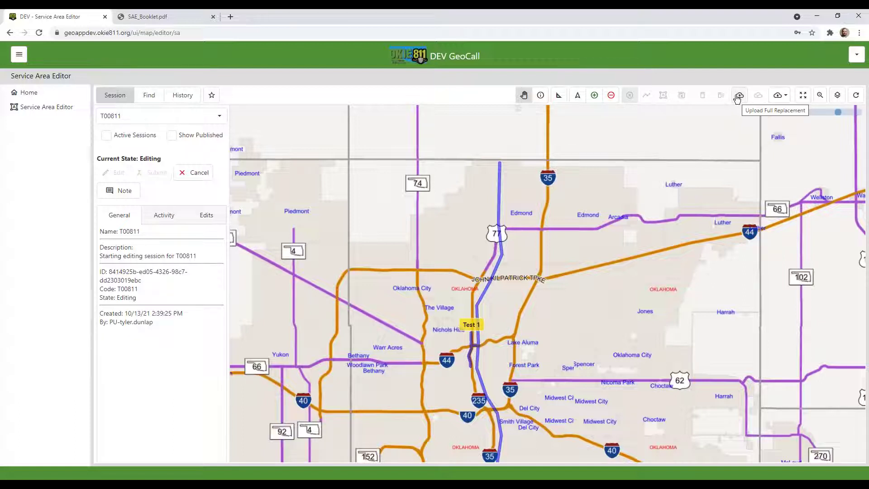
# Confirm a full replacement of T00811's service area from the OKIELines file
pyautogui.click(738, 97)
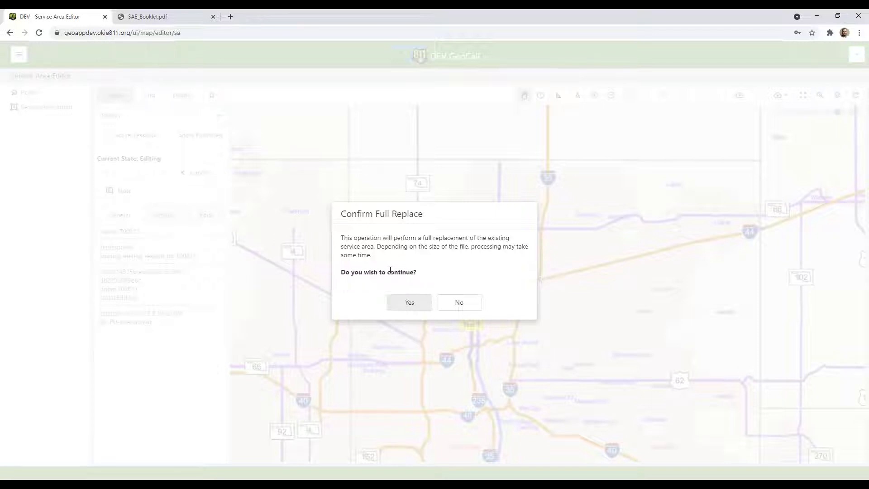
pyautogui.click(407, 302)
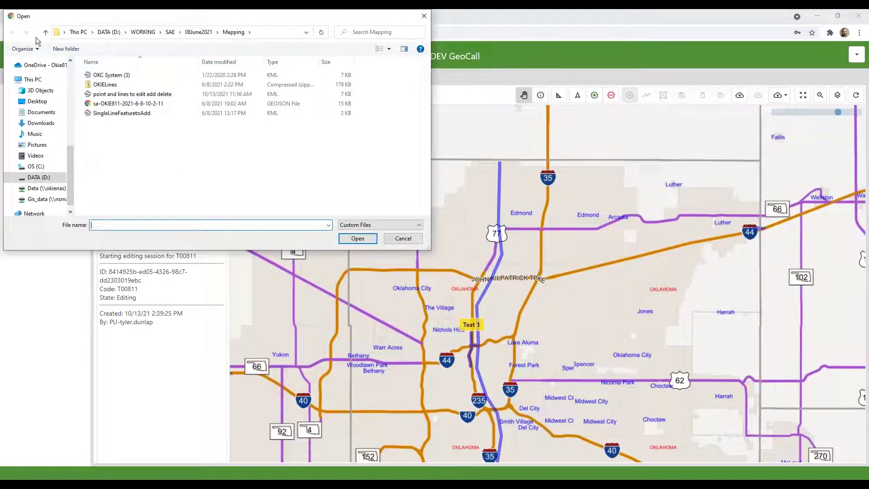
pyautogui.doubleClick(119, 84)
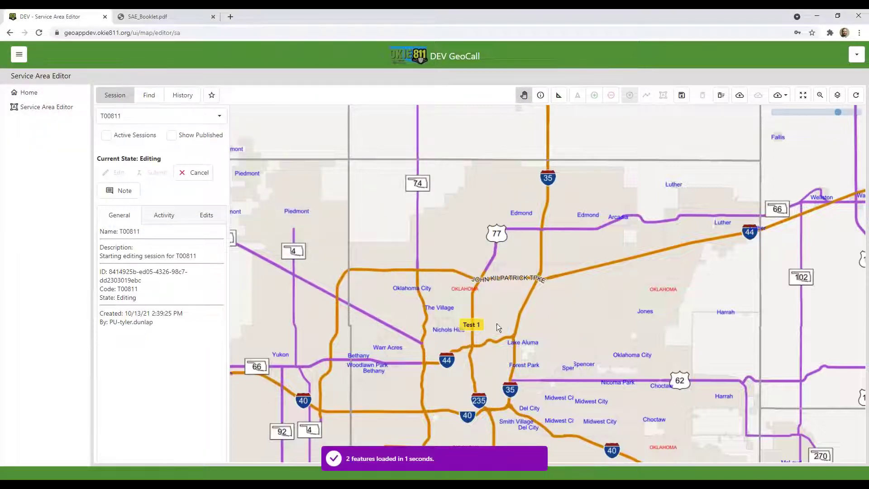
# Zoom out and pan to frame the uploaded green lines from Payne County past I-40
pyautogui.moveTo(496, 323); pyautogui.dragTo(479, 252)
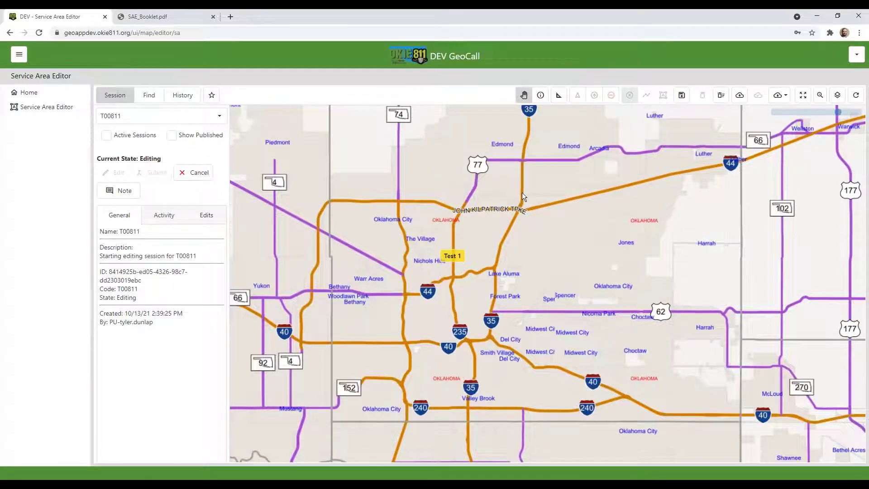
pyautogui.scroll(-1, 523, 196)
pyautogui.scroll(-1, 522, 193)
pyautogui.moveTo(610, 223); pyautogui.dragTo(502, 309)
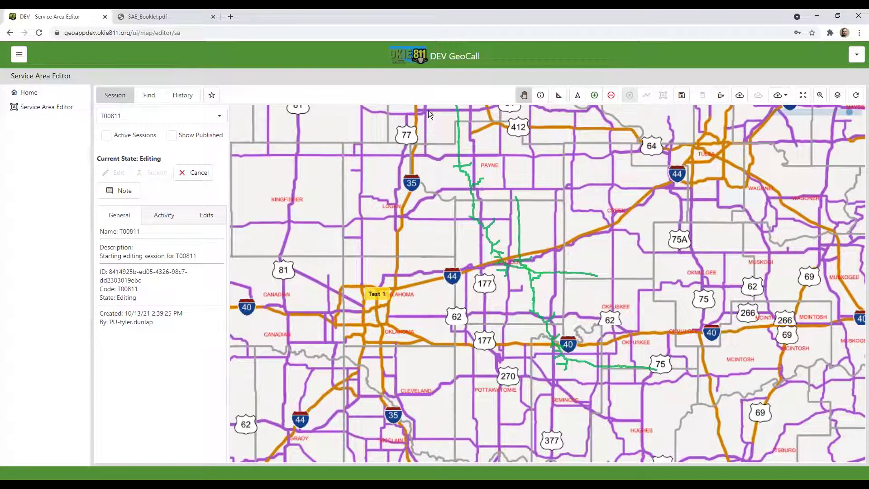
pyautogui.moveTo(478, 232); pyautogui.dragTo(495, 313)
pyautogui.moveTo(607, 361); pyautogui.dragTo(487, 221)
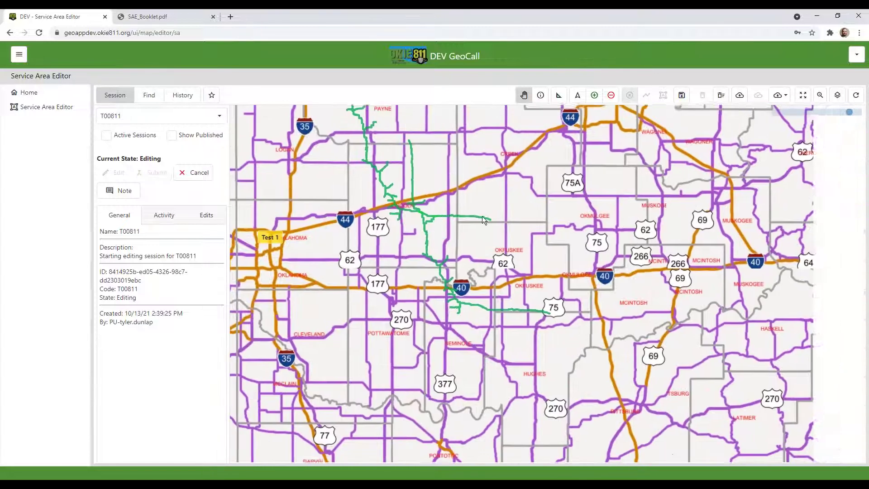
pyautogui.moveTo(417, 262); pyautogui.dragTo(494, 306)
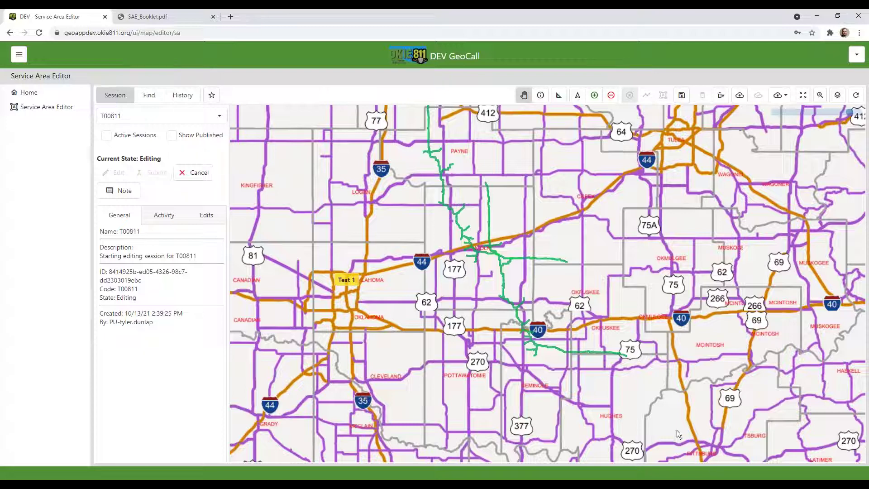
pyautogui.moveTo(445, 217); pyautogui.dragTo(411, 136)
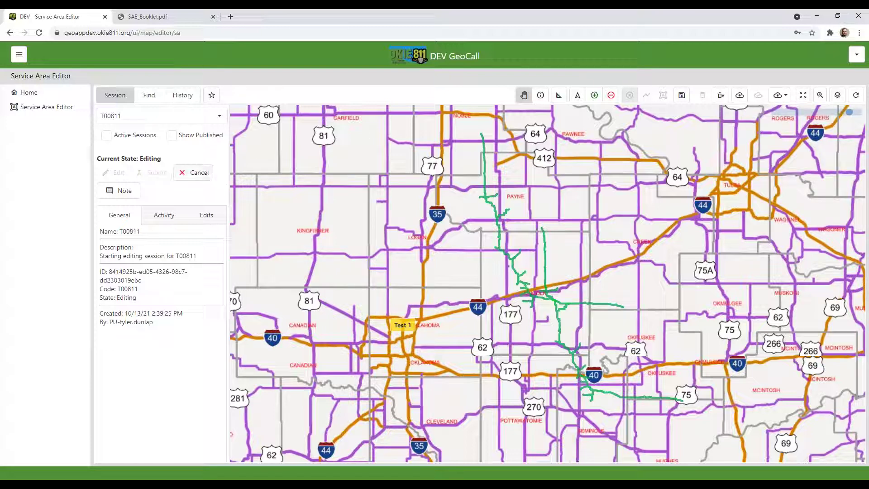
# Cancel the T00811 editing session, discarding the uploaded replacement lines
pyautogui.click(198, 176)
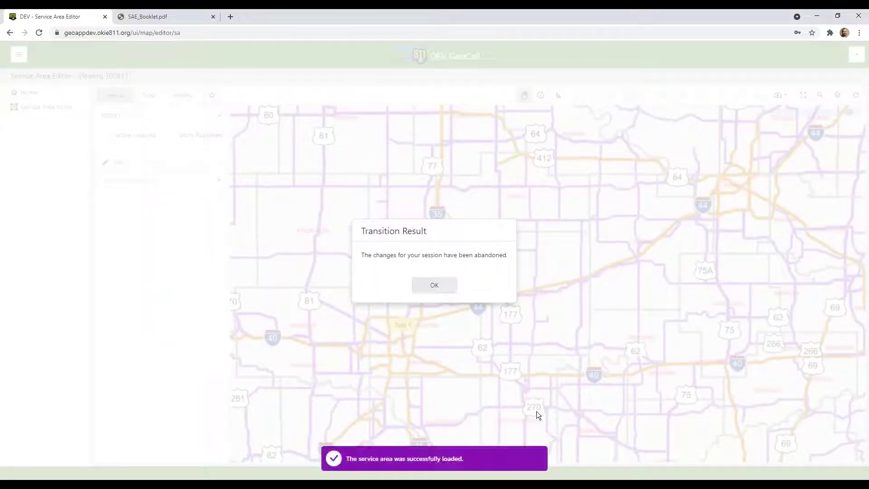
pyautogui.click(422, 288)
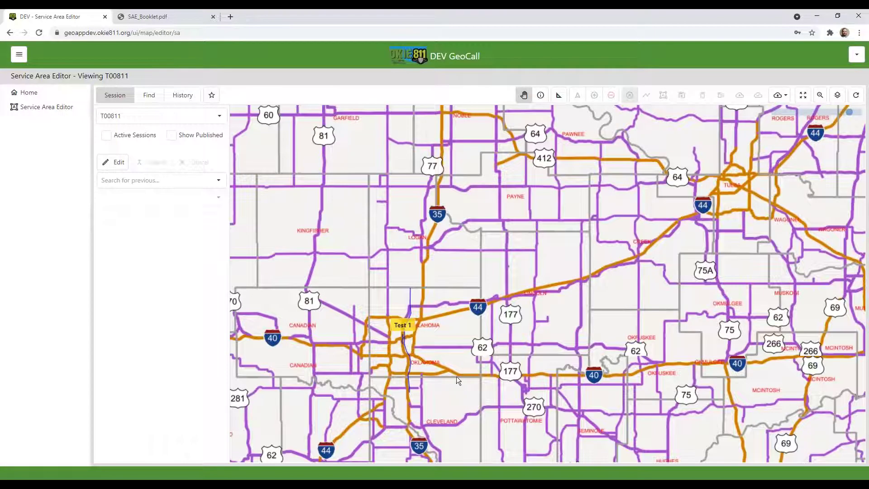
pyautogui.moveTo(456, 376); pyautogui.dragTo(533, 354)
# Zoom and pan so Oklahoma City and Edmond surround the Test 1 area
pyautogui.scroll(3, 476, 319)
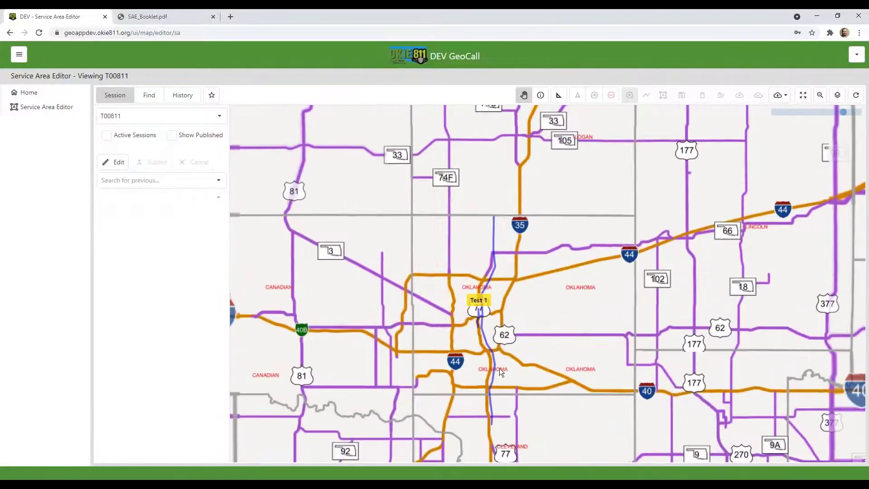
pyautogui.scroll(2, 498, 368)
pyautogui.moveTo(488, 271); pyautogui.dragTo(519, 354)
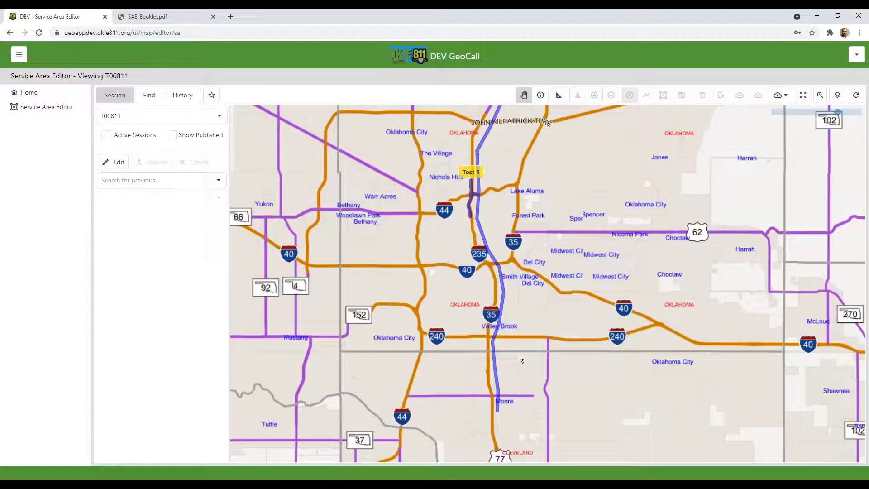
pyautogui.moveTo(424, 189); pyautogui.dragTo(466, 297)
pyautogui.moveTo(489, 167); pyautogui.dragTo(506, 210)
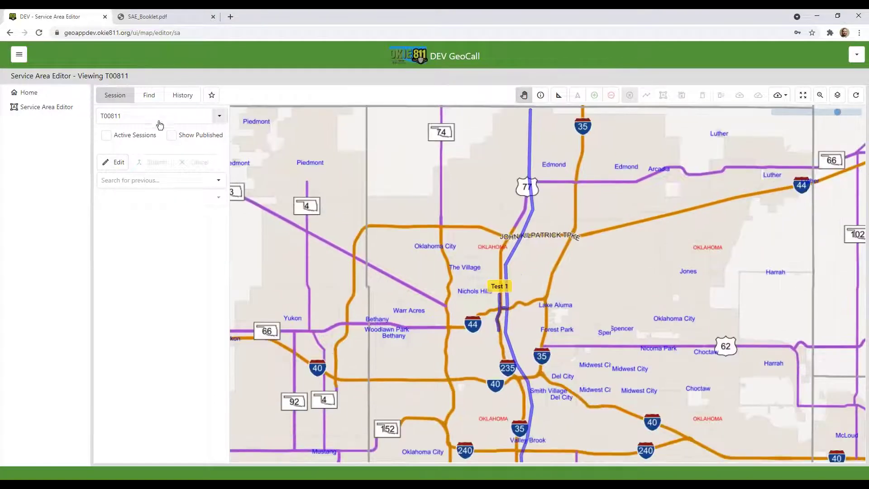
# Load the currently published T00811 service area and review it regionally
pyautogui.click(171, 135)
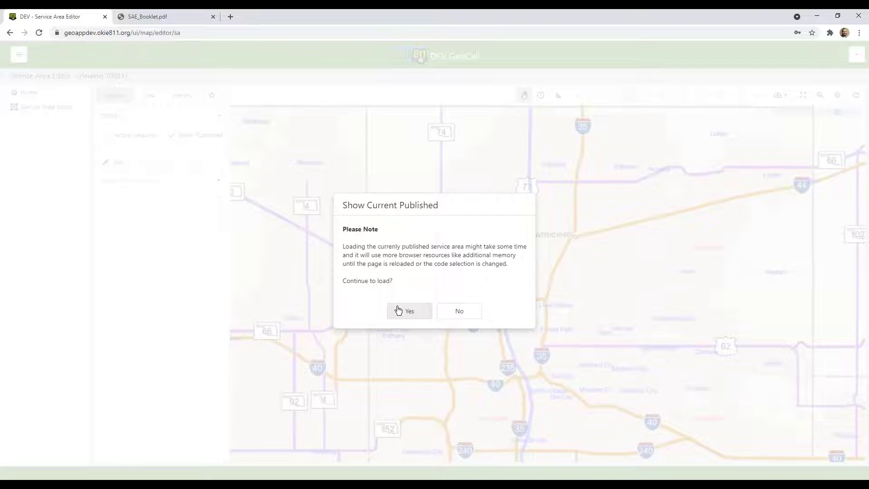
pyautogui.click(398, 310)
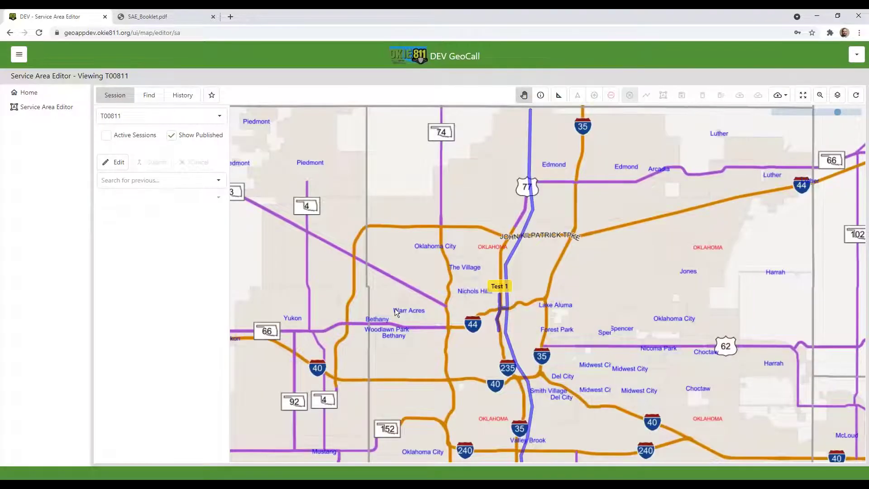
pyautogui.moveTo(453, 305); pyautogui.dragTo(372, 192)
pyautogui.scroll(-3, 426, 251)
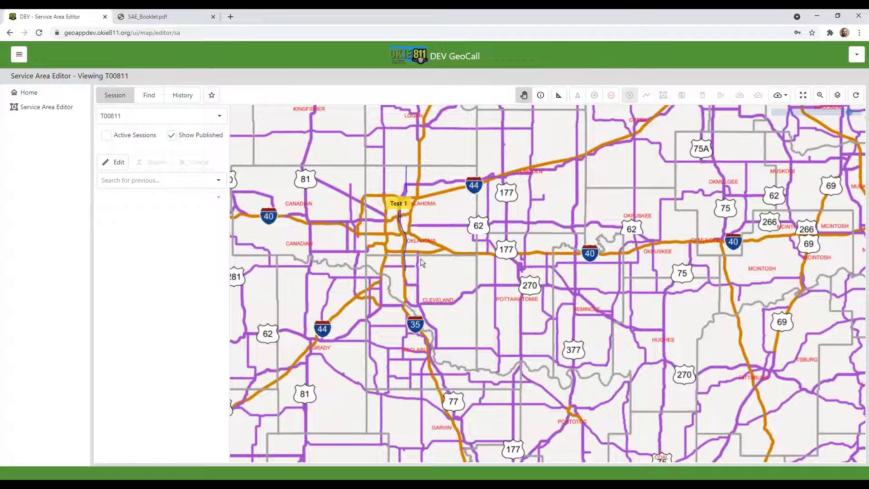
# Hide the published area and shift the map so Test 1 sits left of centre
pyautogui.click(171, 135)
pyautogui.click(171, 135)
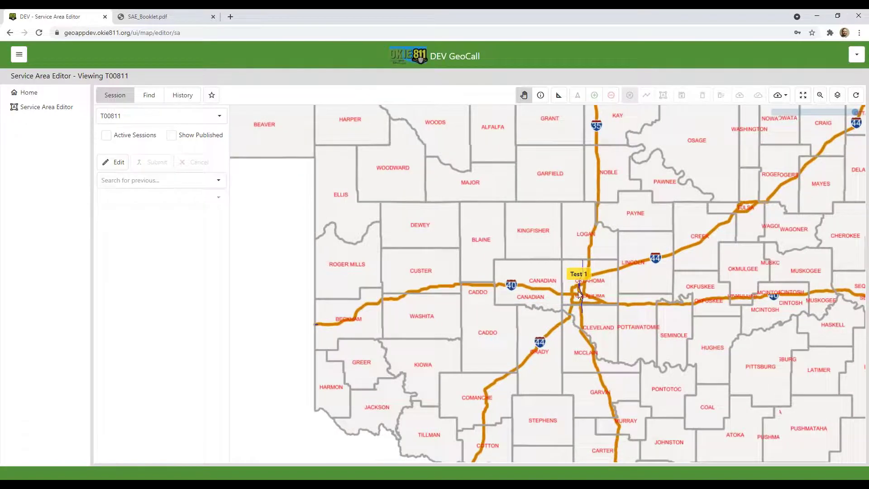
pyautogui.scroll(2, 578, 291)
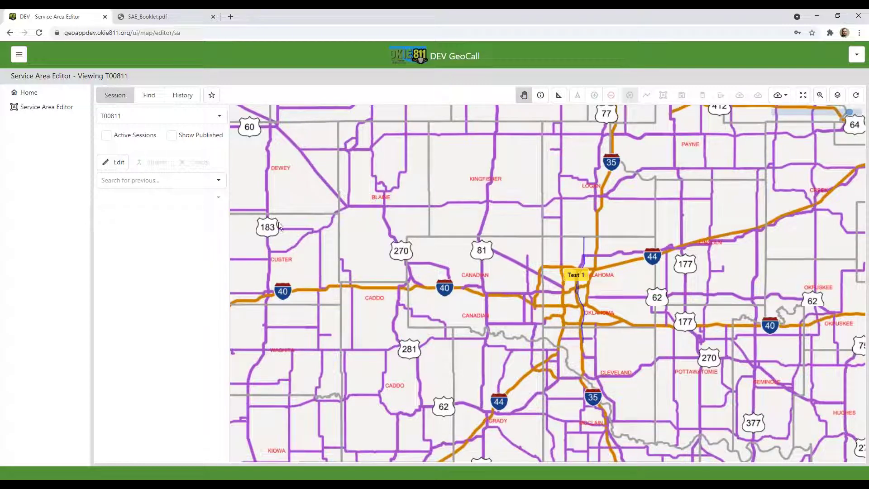
pyautogui.moveTo(588, 316); pyautogui.dragTo(422, 228)
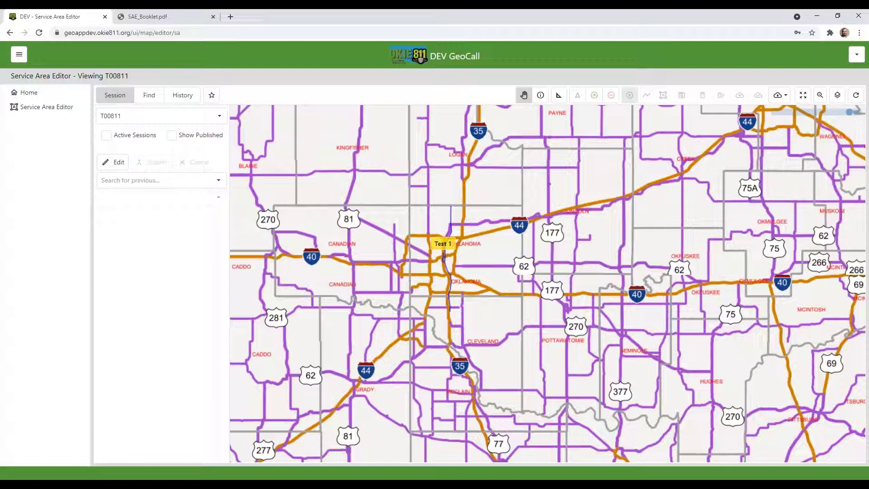
# Switch back to the S0OKIE811 session in Reviewing state and zoom into Oklahoma City
pyautogui.click(218, 116)
pyautogui.click(165, 159)
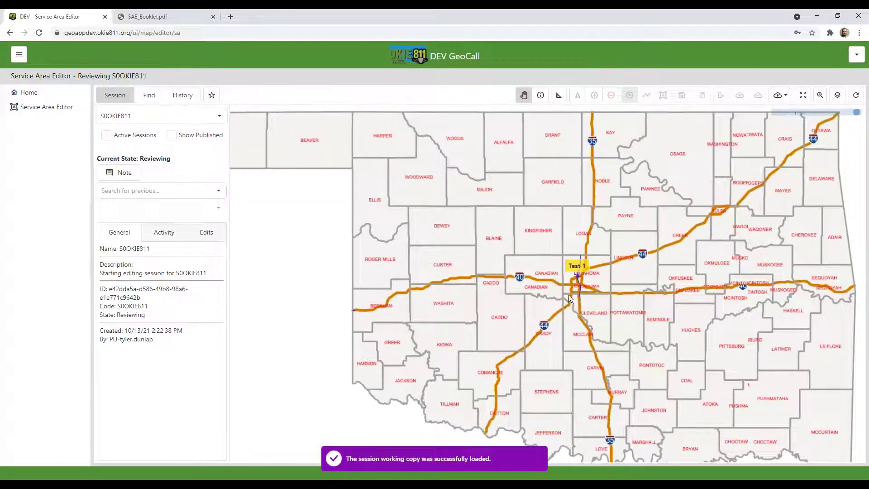
pyautogui.scroll(1, 577, 284)
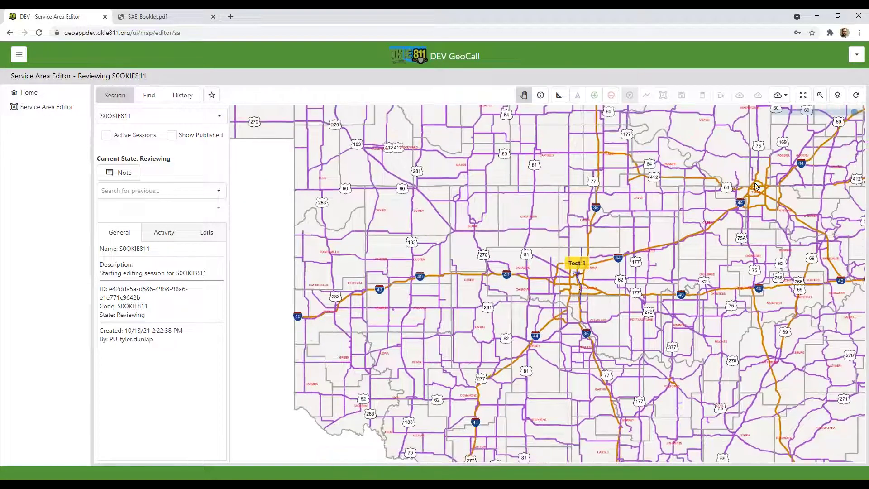
pyautogui.scroll(4, 536, 268)
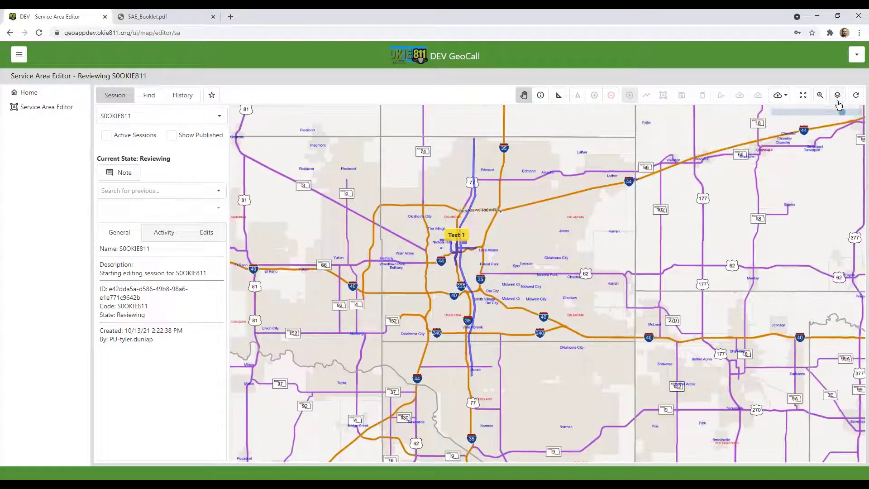
pyautogui.click(838, 101)
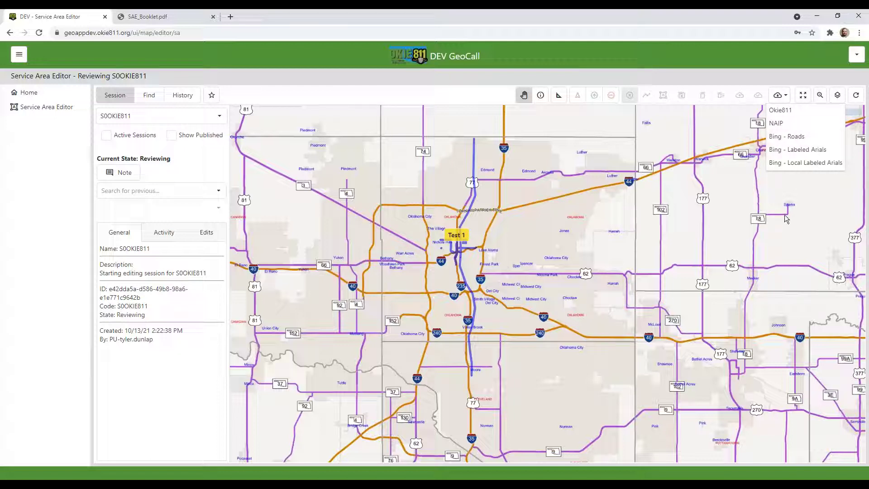
# Change the basemap to Bing - Roads, then to labelled aerial imagery, and zoom in
pyautogui.click(794, 142)
pyautogui.scroll(3, 572, 304)
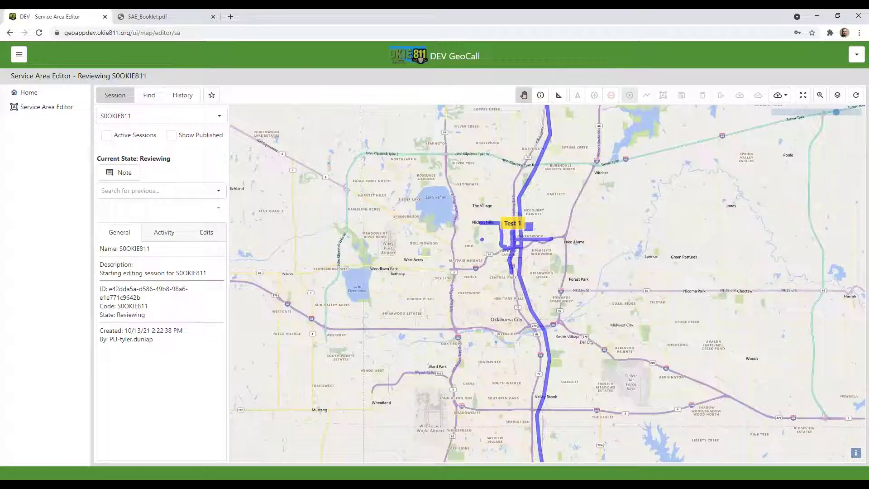
pyautogui.click(837, 95)
pyautogui.click(812, 150)
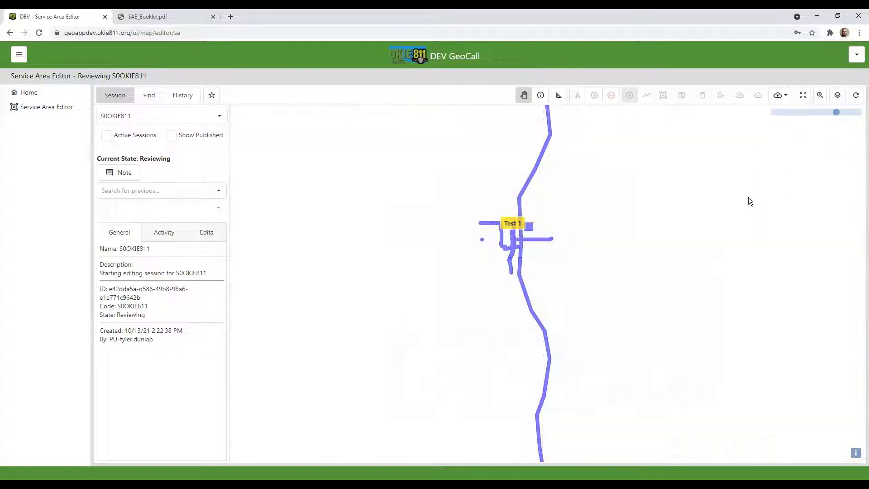
pyautogui.scroll(2, 528, 259)
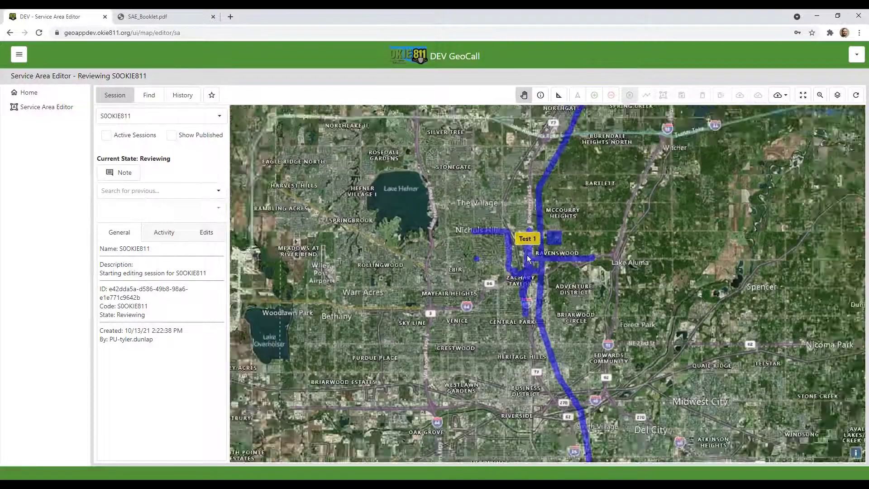
pyautogui.scroll(2, 527, 259)
pyautogui.scroll(2, 376, 223)
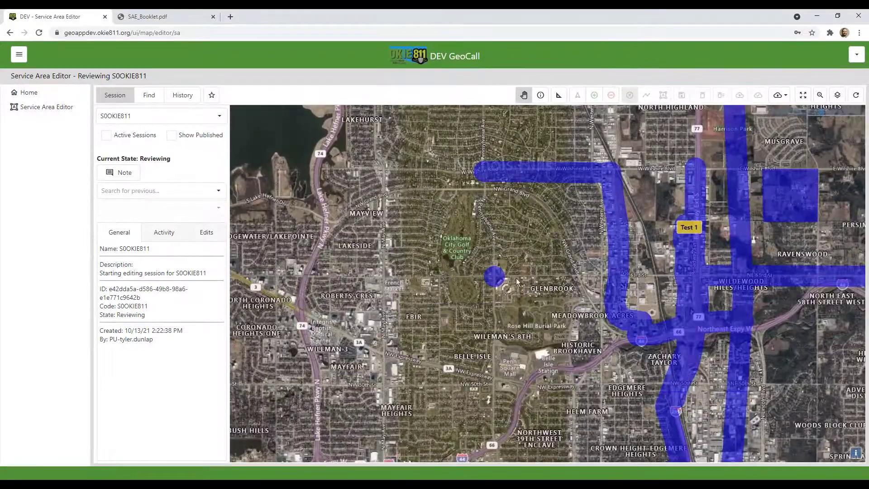
pyautogui.scroll(2, 516, 281)
# Inspect the blue Test 1 service area bands over the aerial imagery, keeping S0OKIE811 selected
pyautogui.moveTo(454, 146); pyautogui.dragTo(490, 199)
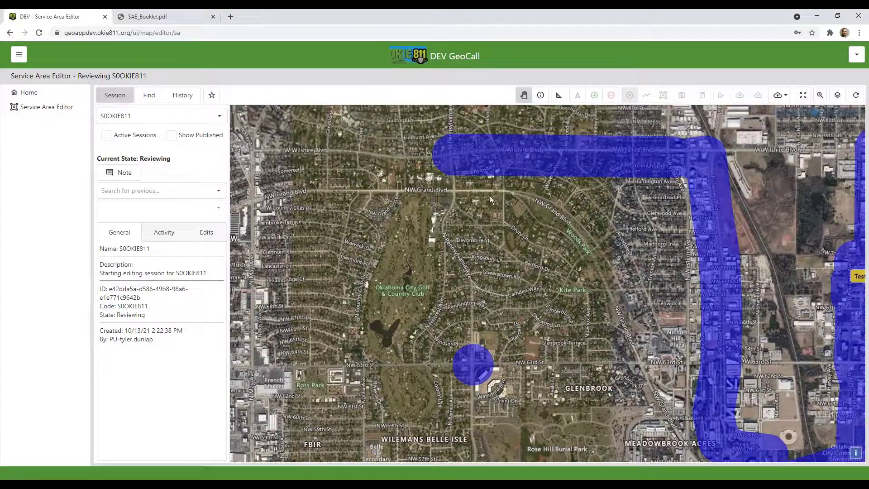
pyautogui.scroll(2, 528, 259)
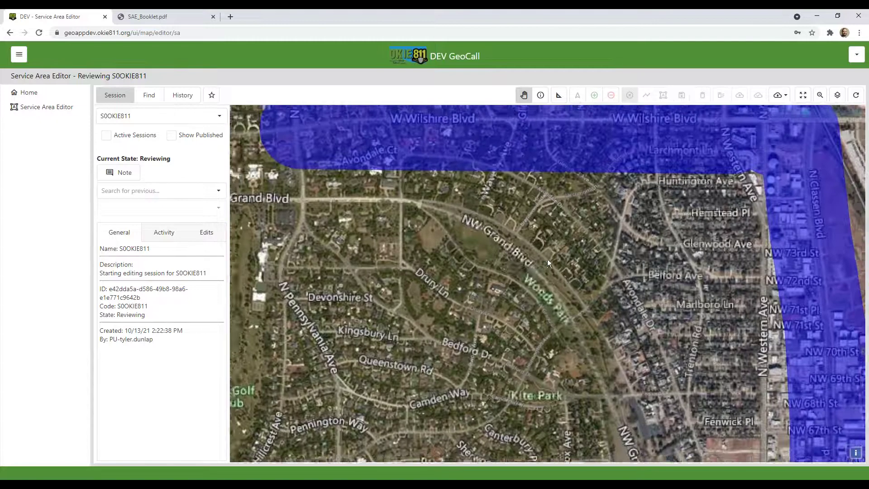
pyautogui.scroll(-3, 619, 237)
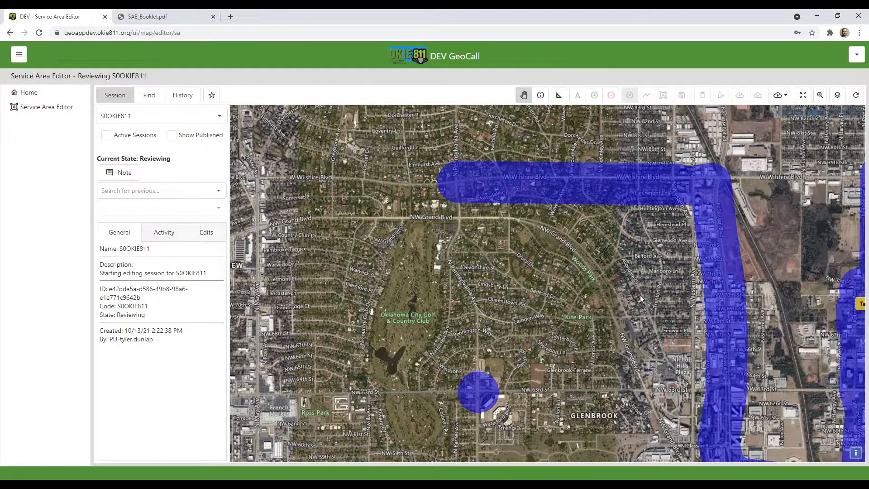
pyautogui.scroll(-2, 640, 295)
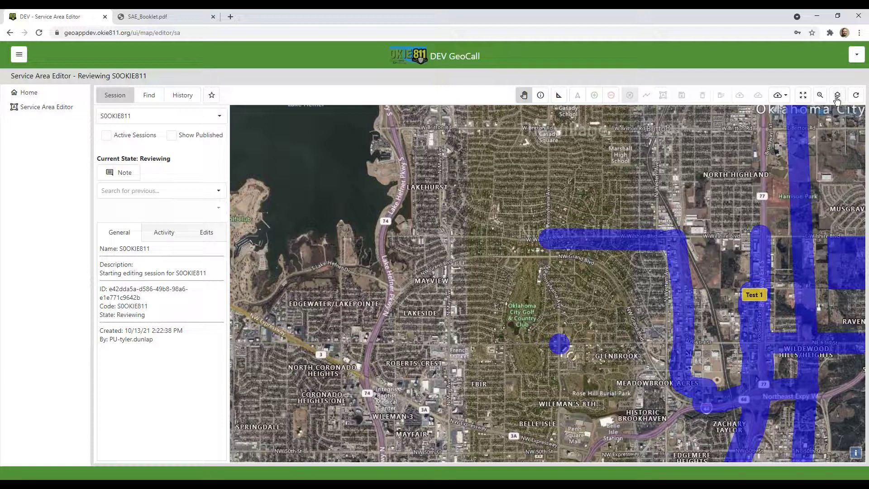
pyautogui.moveTo(789, 226); pyautogui.dragTo(498, 83)
pyautogui.moveTo(492, 137); pyautogui.dragTo(577, 281)
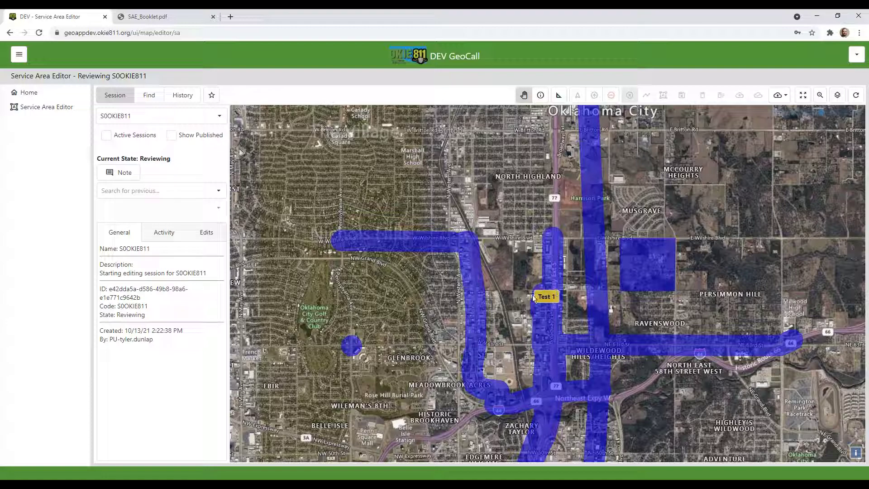
pyautogui.scroll(-2, 552, 247)
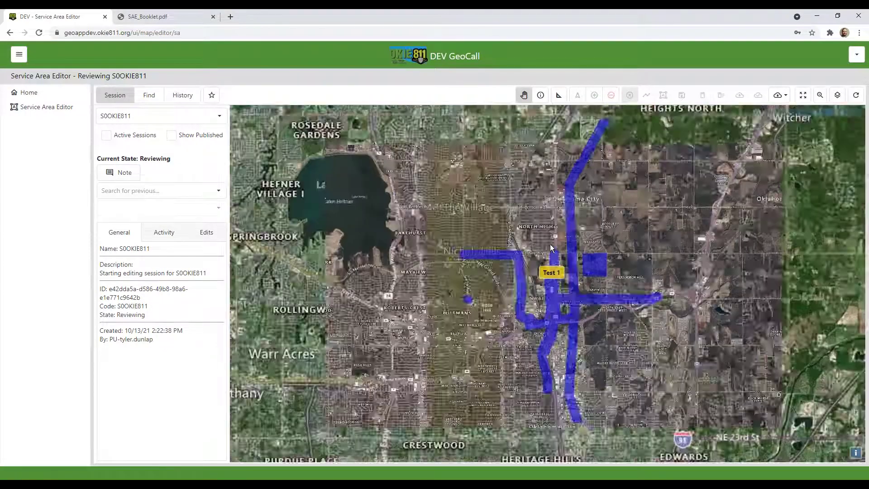
pyautogui.scroll(-1, 551, 248)
pyautogui.moveTo(594, 229); pyautogui.dragTo(599, 261)
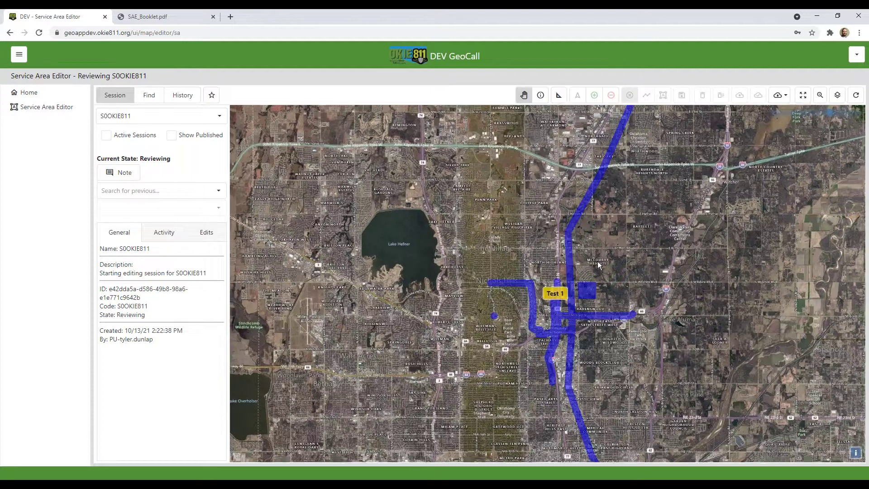
pyautogui.scroll(-1, 598, 262)
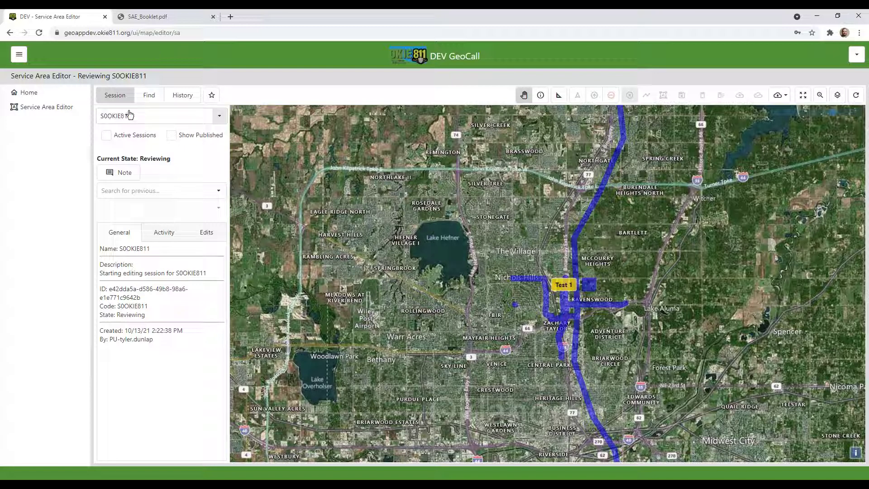
pyautogui.click(219, 117)
pyautogui.click(150, 162)
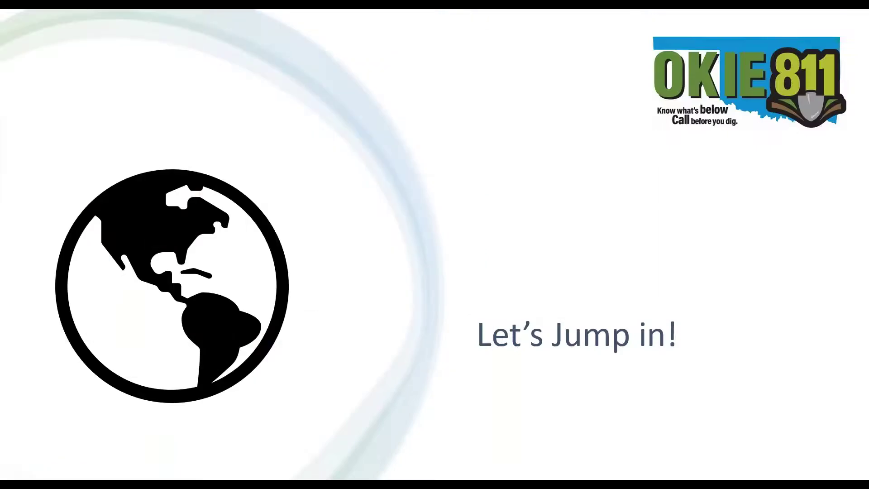
# Advance the slideshow to the 'Service Area Status Email' slide explaining Abandoned, Reviewing and Completed statuses
pyautogui.click(240, 86)
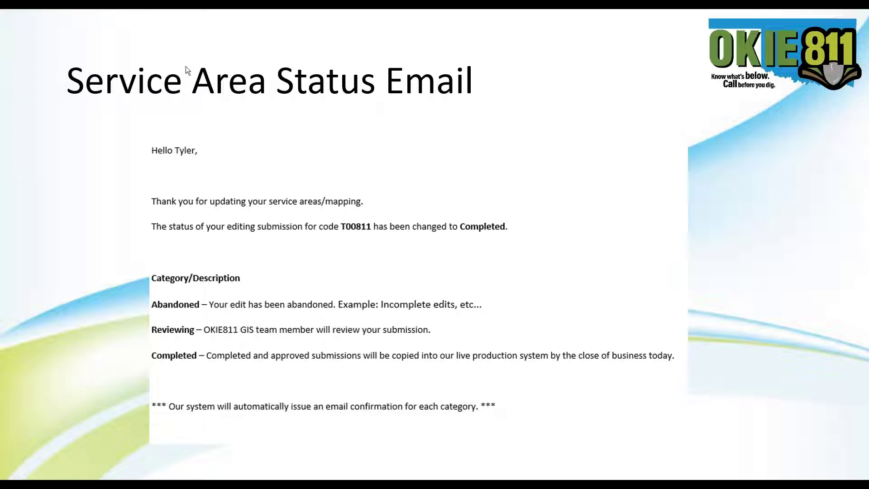